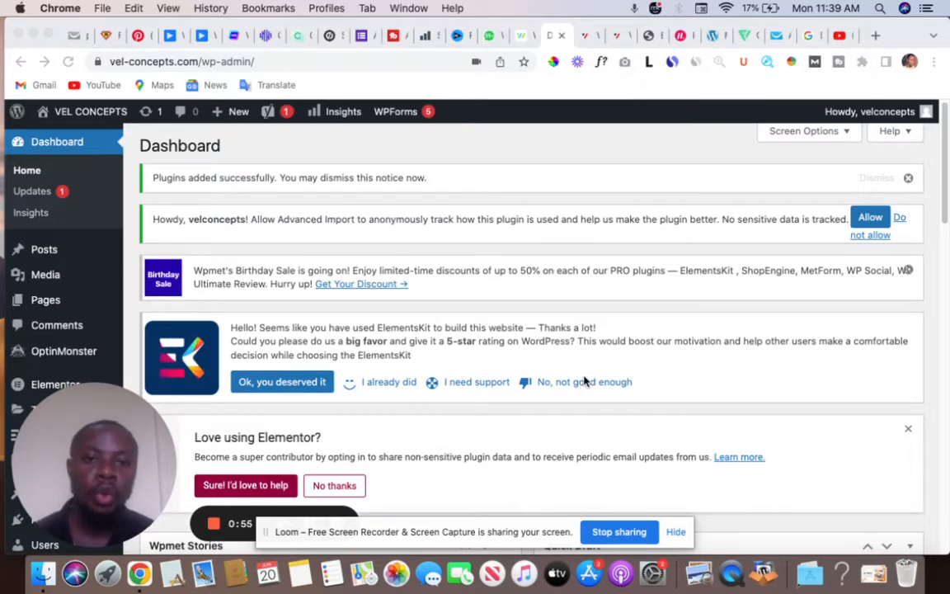
Open the vel-concepts.com/websites sales page and review its headline, service list, discount countdown and customer reviews.
click(587, 38)
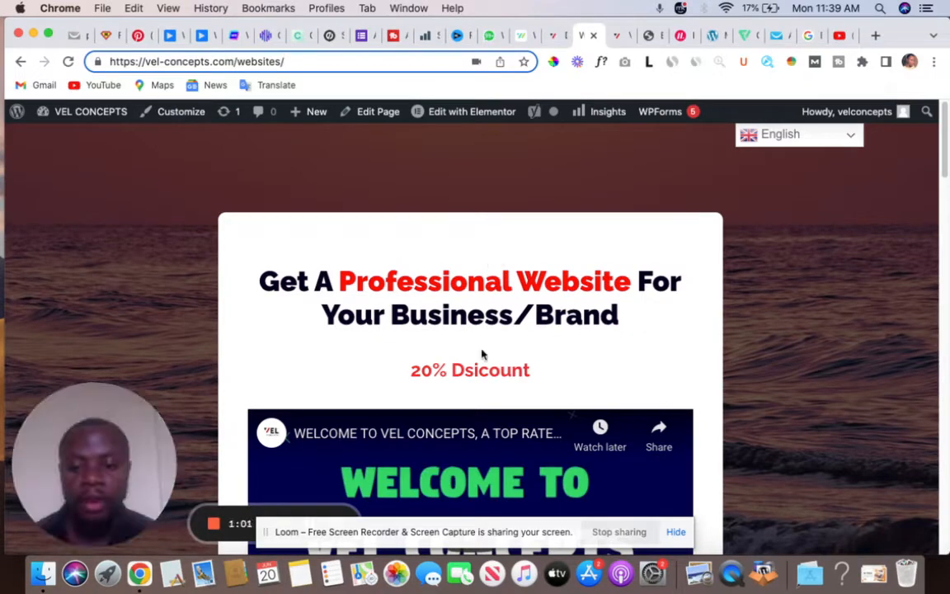
scroll(483, 351, down, 2)
scroll(484, 354, up, 2)
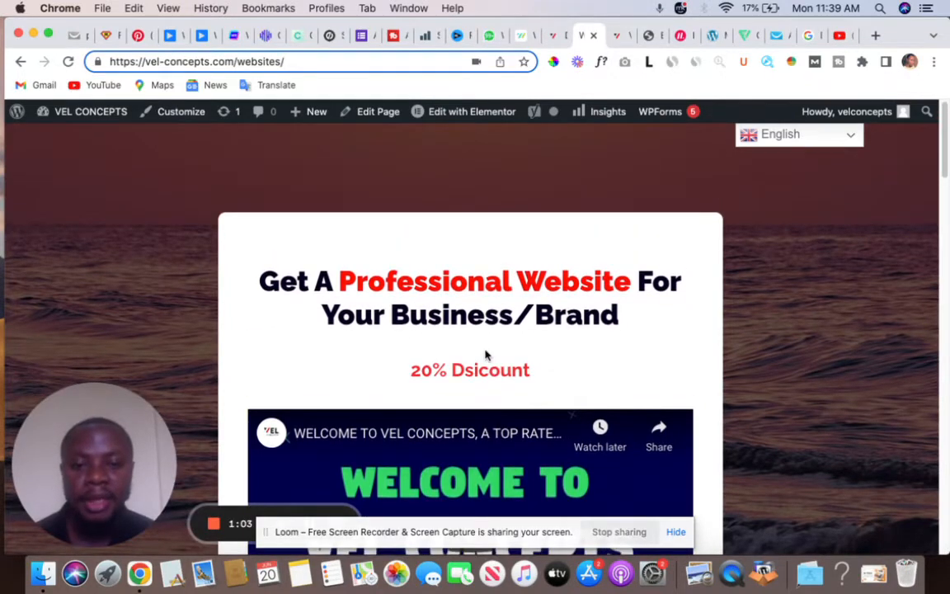
scroll(485, 355, down, 15)
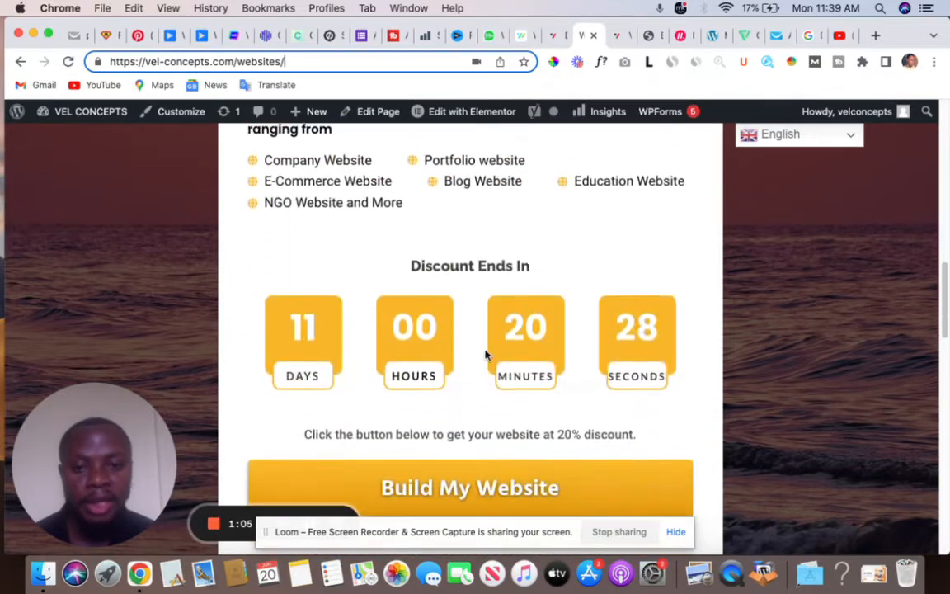
scroll(485, 355, down, 15)
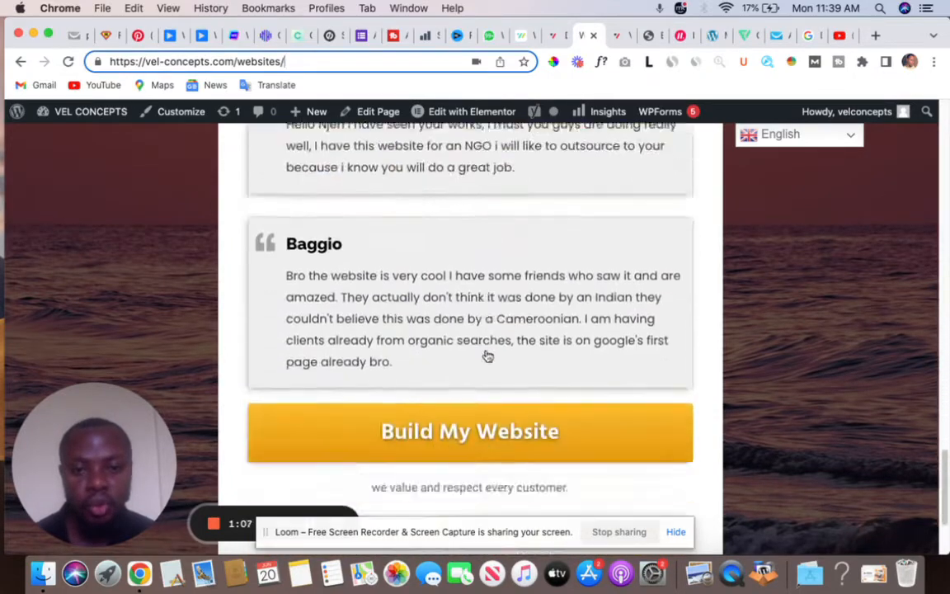
scroll(487, 355, down, 3)
scroll(487, 359, up, 10)
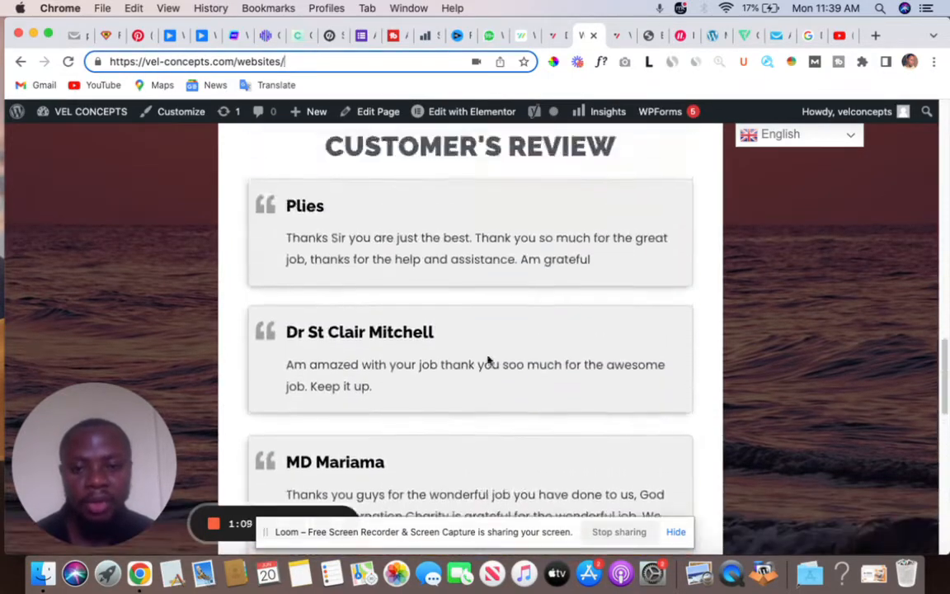
scroll(487, 359, up, 15)
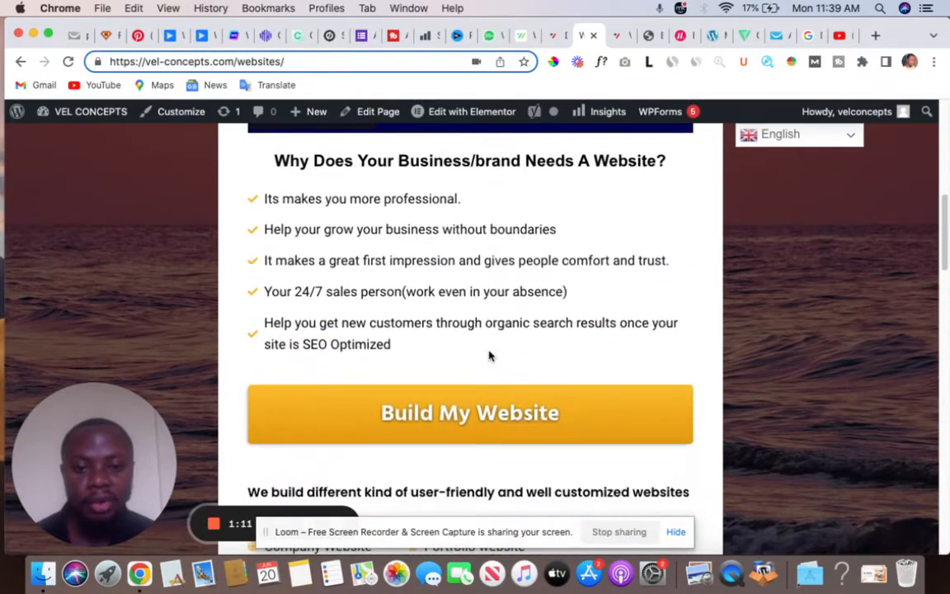
Bring up the Contact Us popup through Build My Website, examine its form fields and close it.
scroll(488, 357, down, 1)
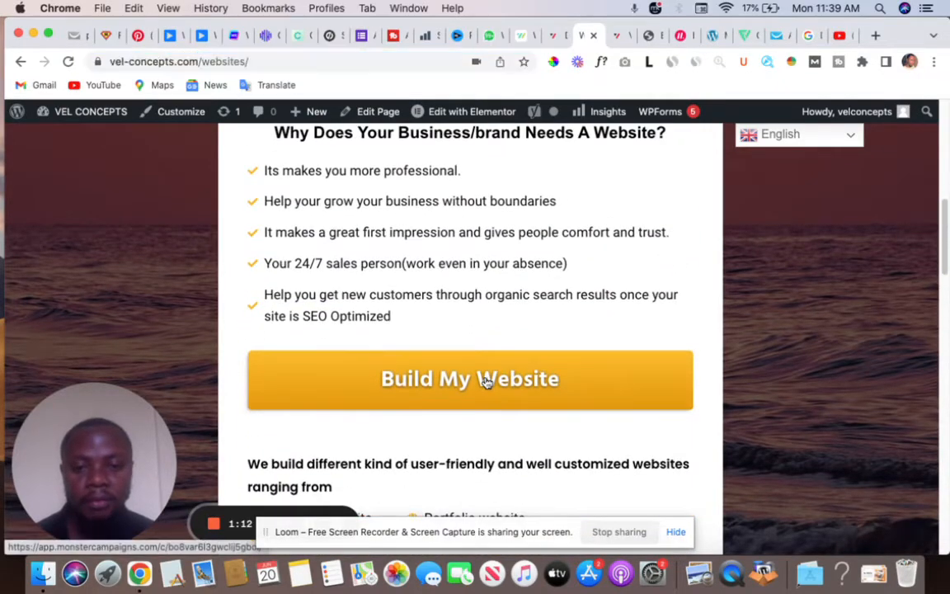
click(486, 381)
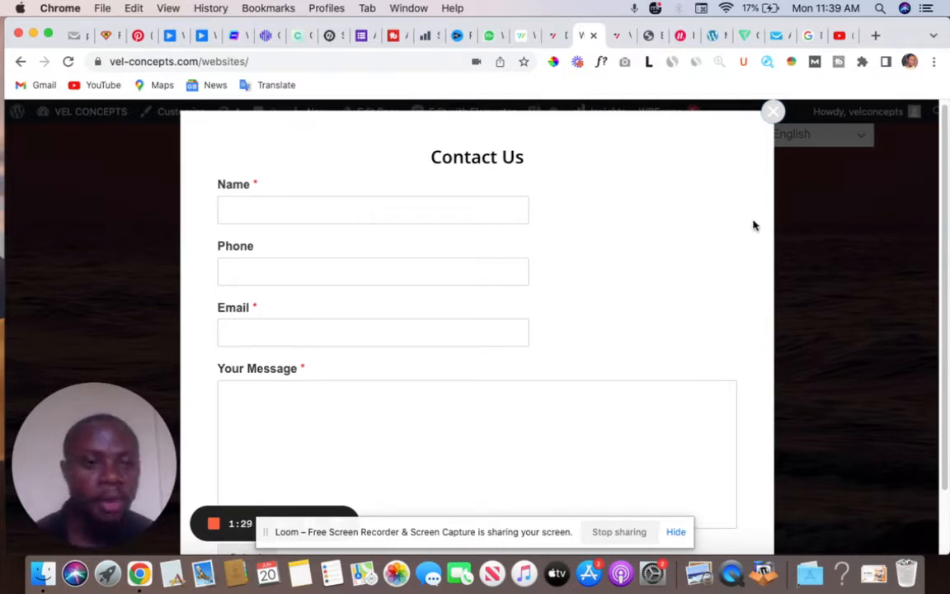
click(776, 113)
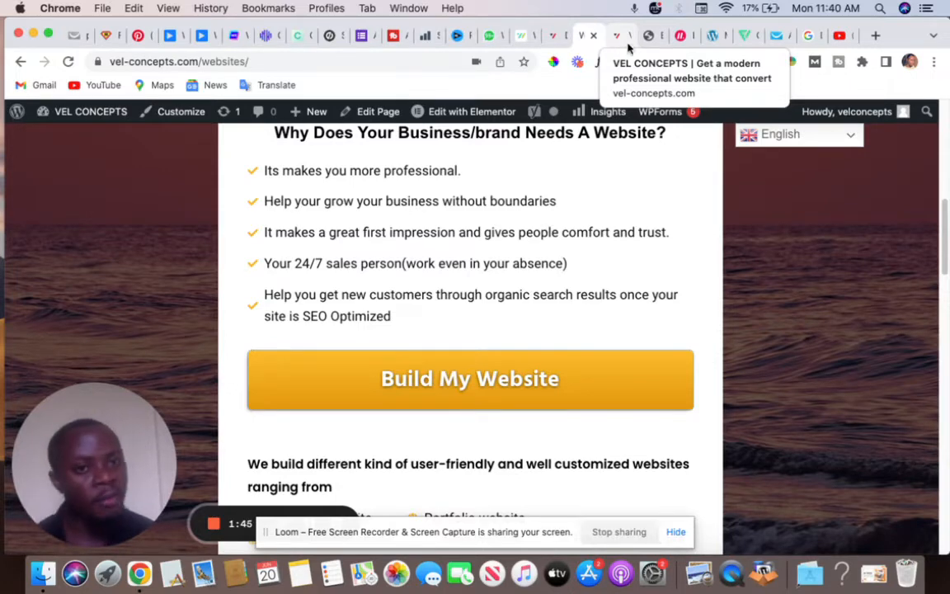
Switch to the vel-concepts.com home page and examine its hero section, services and process overview.
click(616, 35)
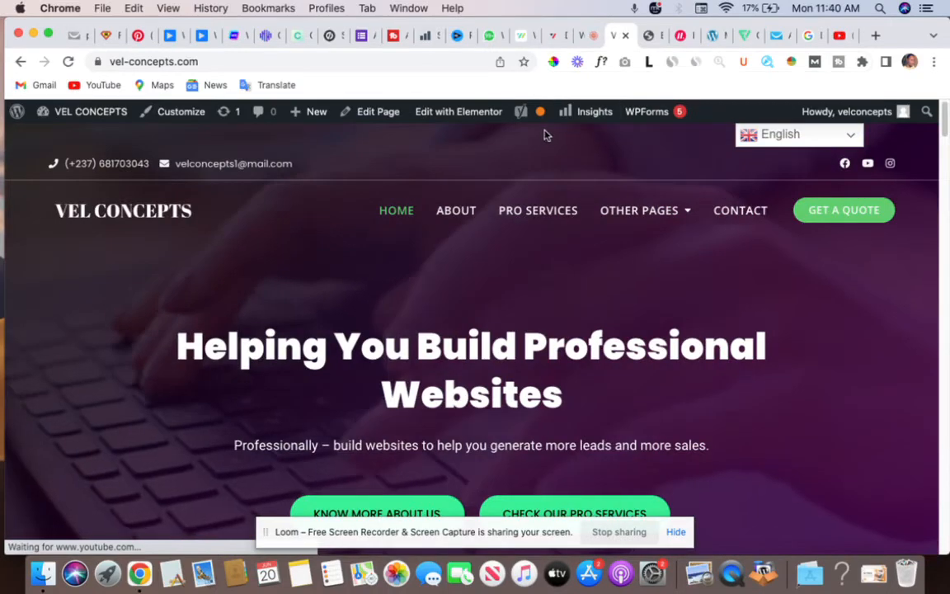
scroll(580, 344, down, 1)
scroll(579, 344, down, 5)
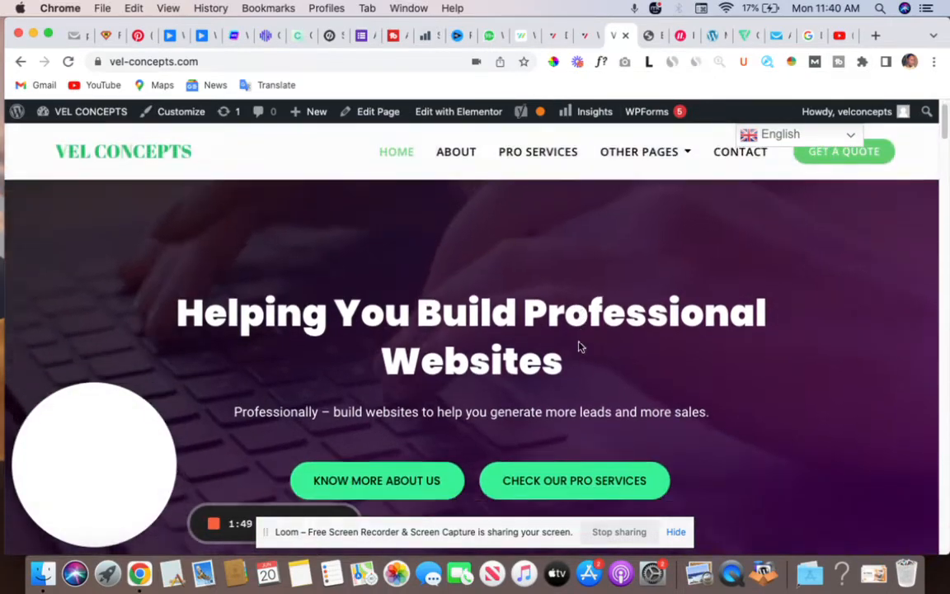
scroll(580, 344, up, 5)
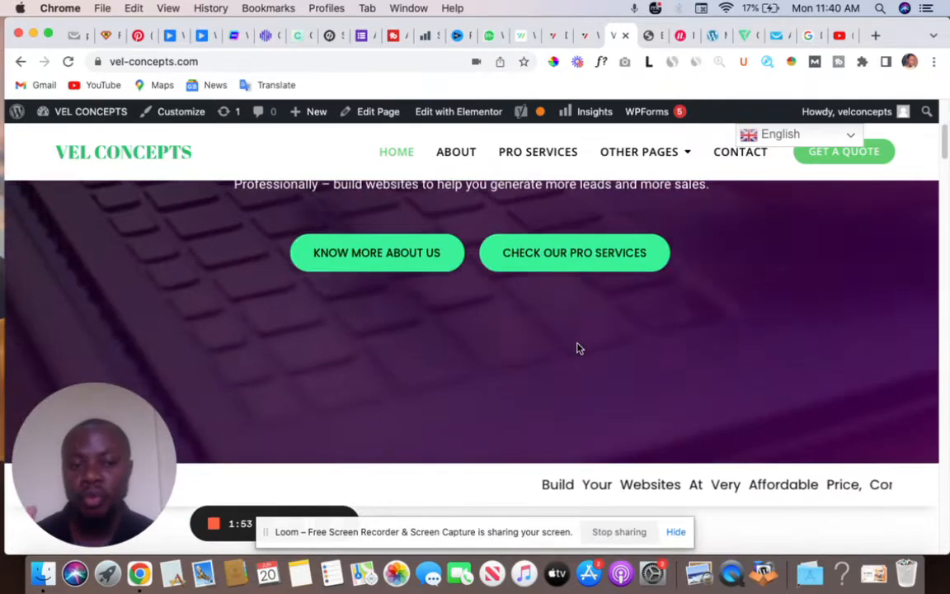
scroll(577, 345, up, 3)
scroll(607, 354, down, 2)
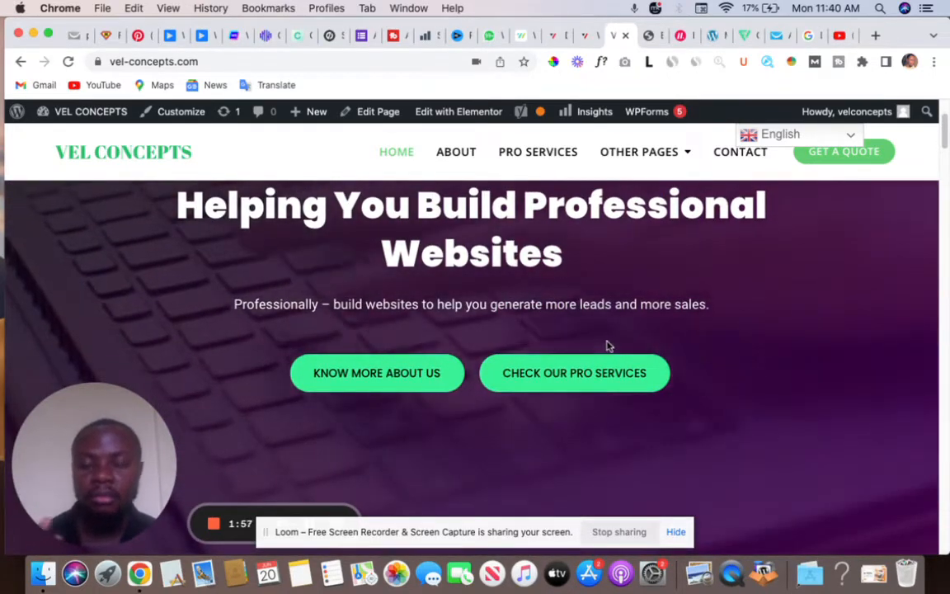
scroll(607, 371, down, 5)
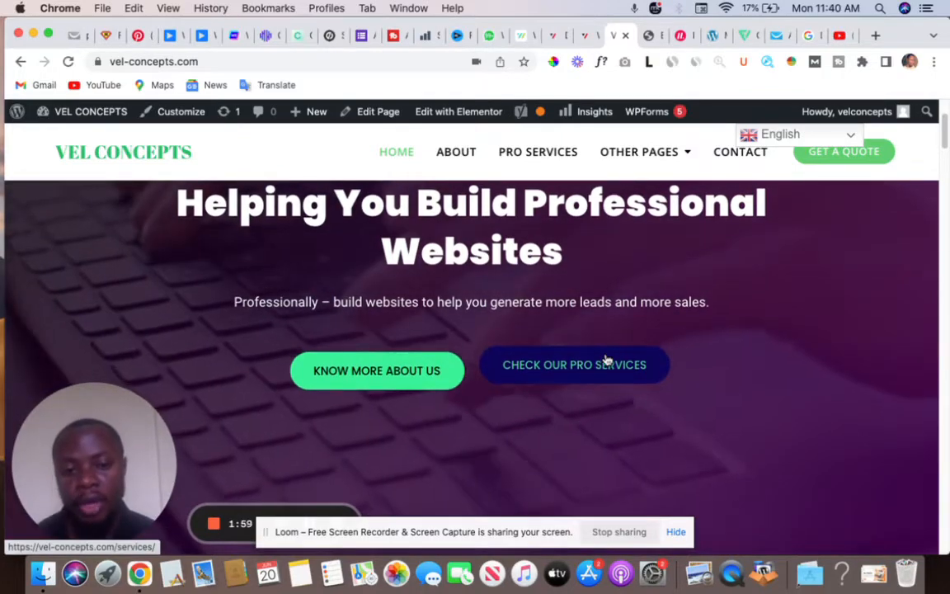
scroll(613, 396, down, 10)
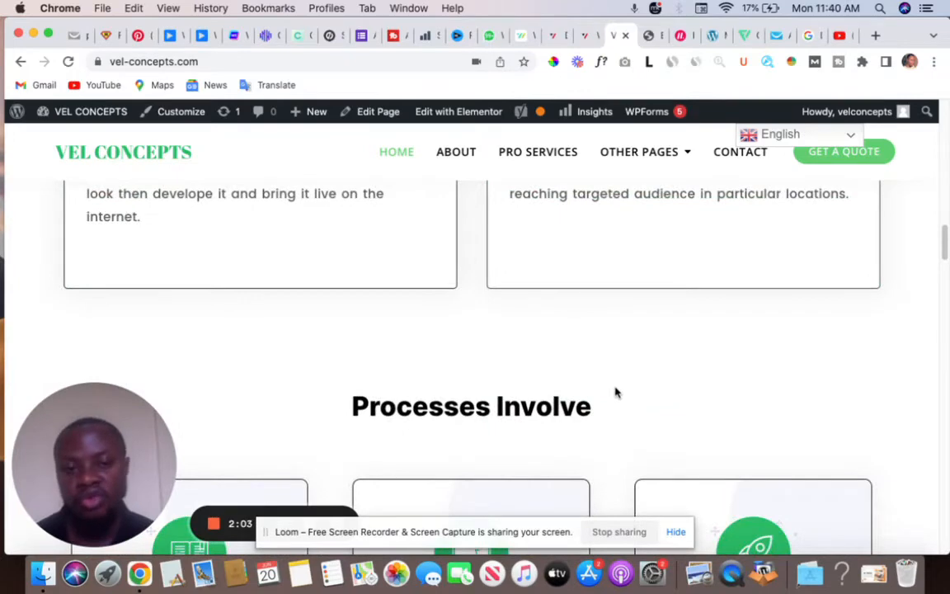
click(935, 64)
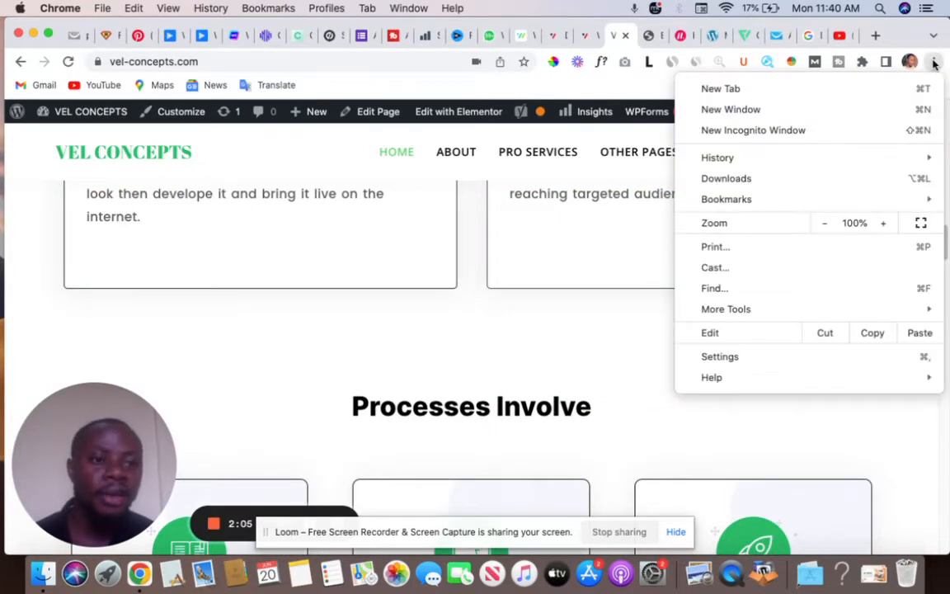
click(721, 130)
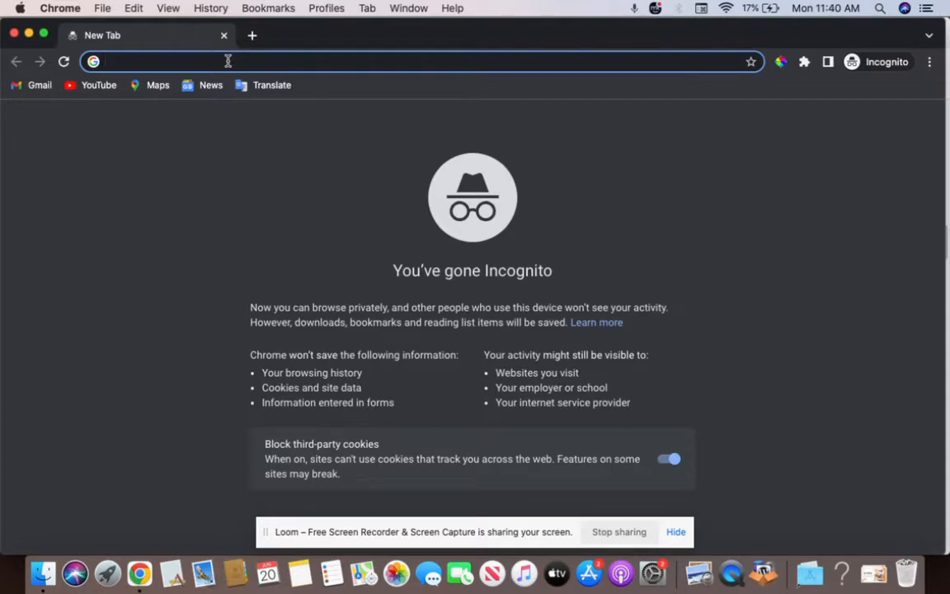
click(14, 34)
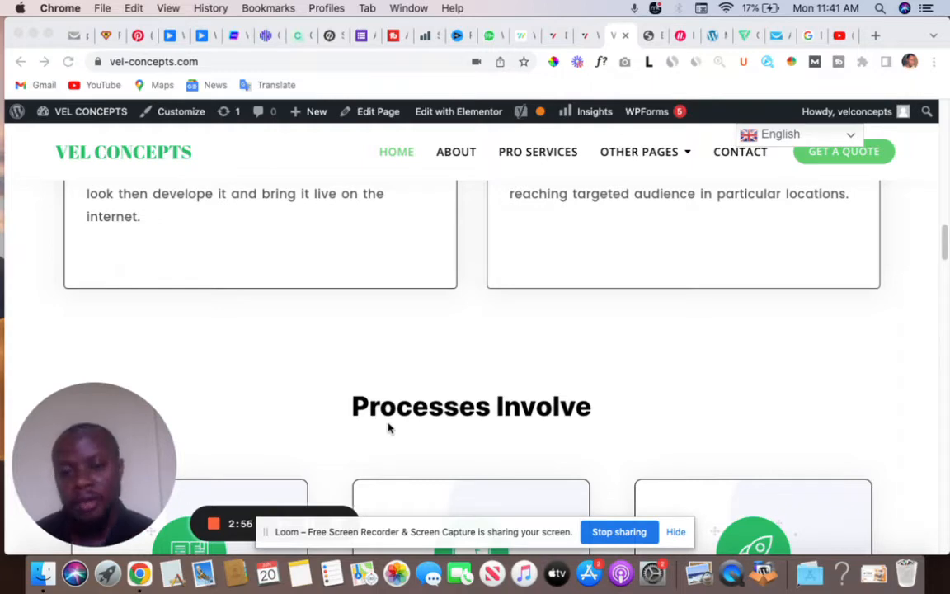
Find the Let's Stay Connected banner, view the newsletter popup behind Subscribe Now and close it.
scroll(452, 441, down, 10)
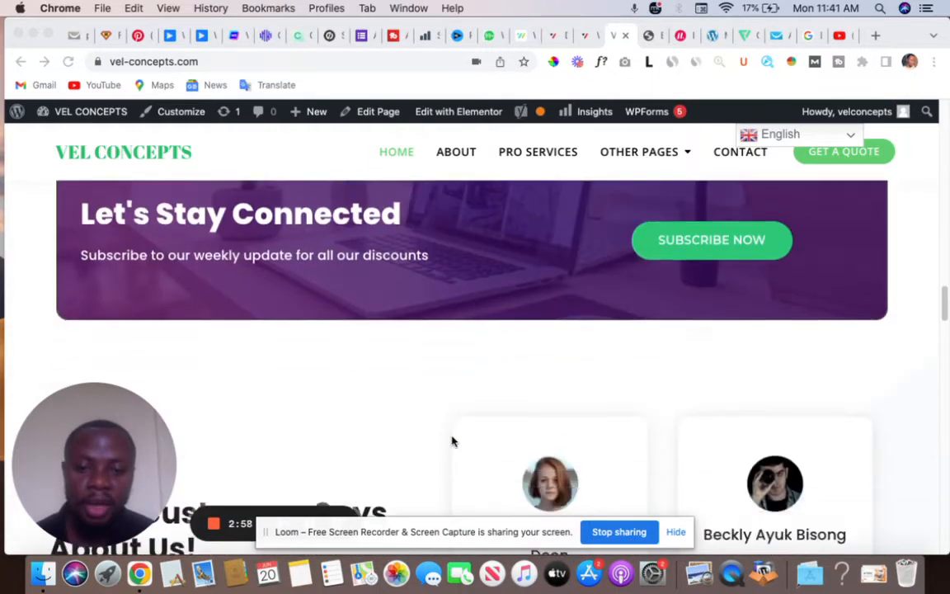
scroll(452, 441, down, 3)
scroll(500, 314, up, 4)
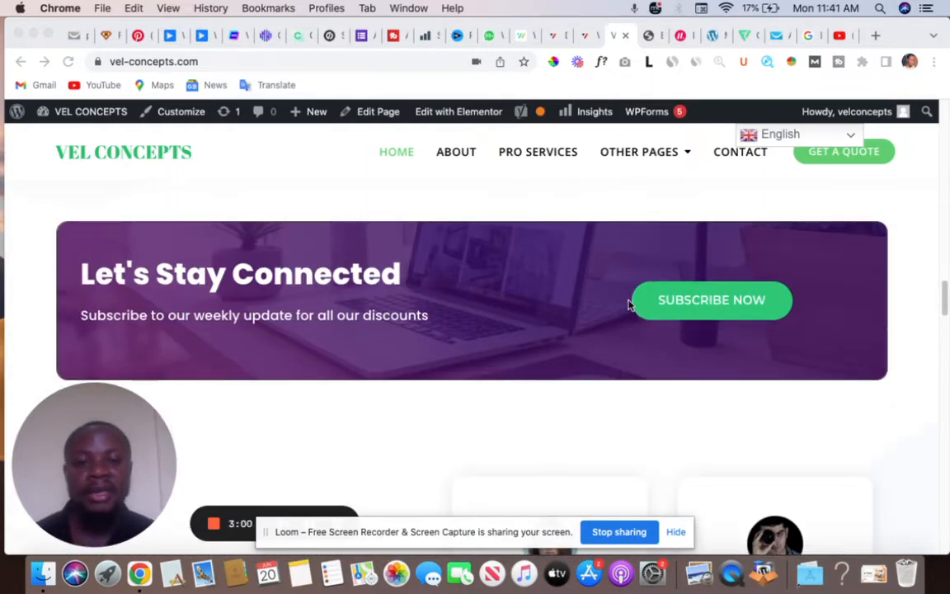
click(711, 312)
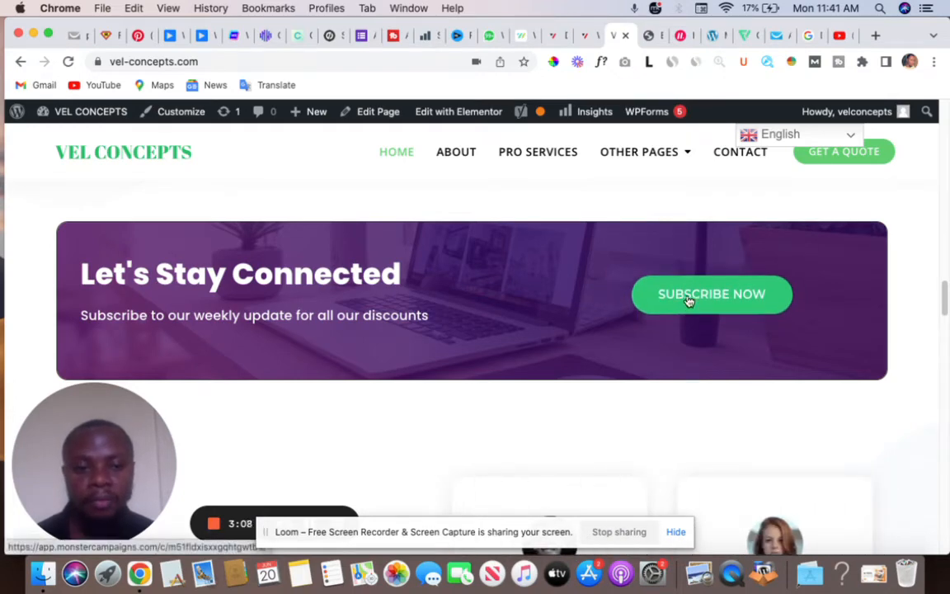
scroll(684, 323, up, 1)
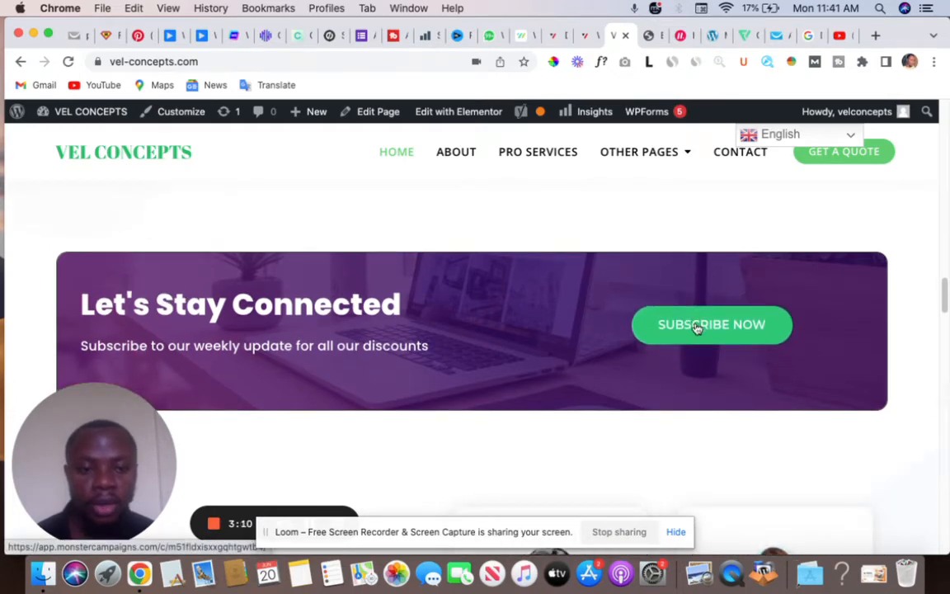
click(697, 328)
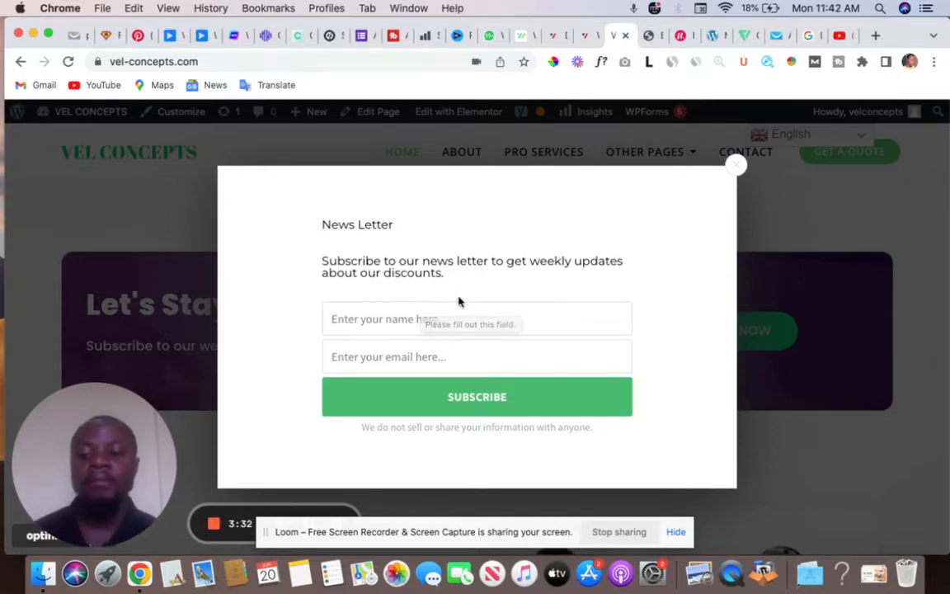
click(736, 167)
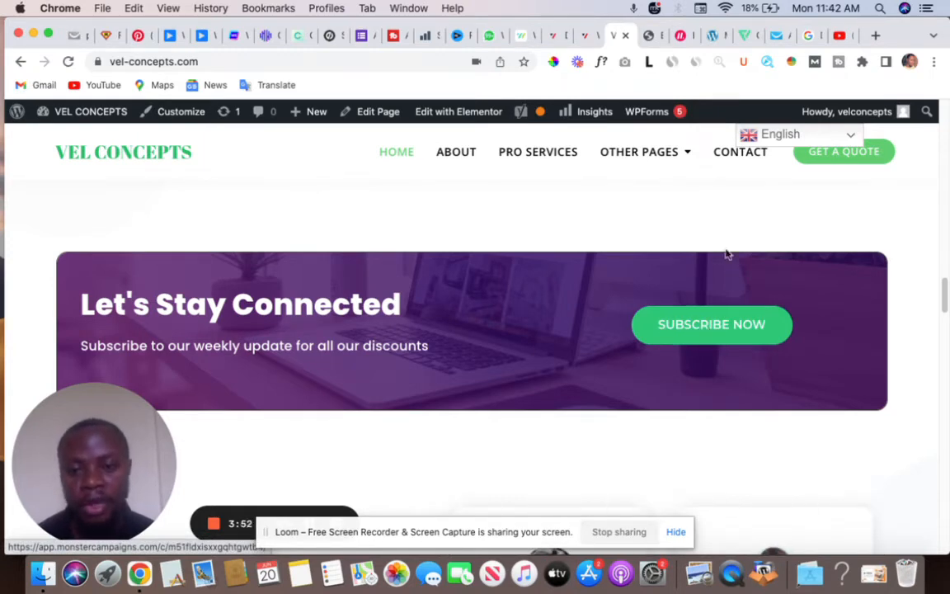
Review the home page's Flexible Pricing plans, FAQ entries and News/Updates section.
scroll(641, 320, down, 10)
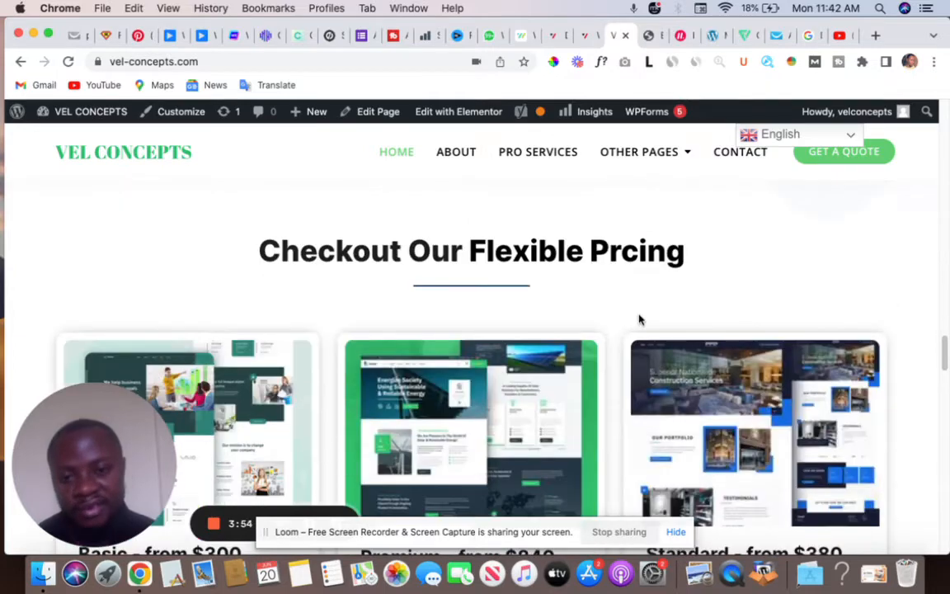
scroll(639, 320, down, 10)
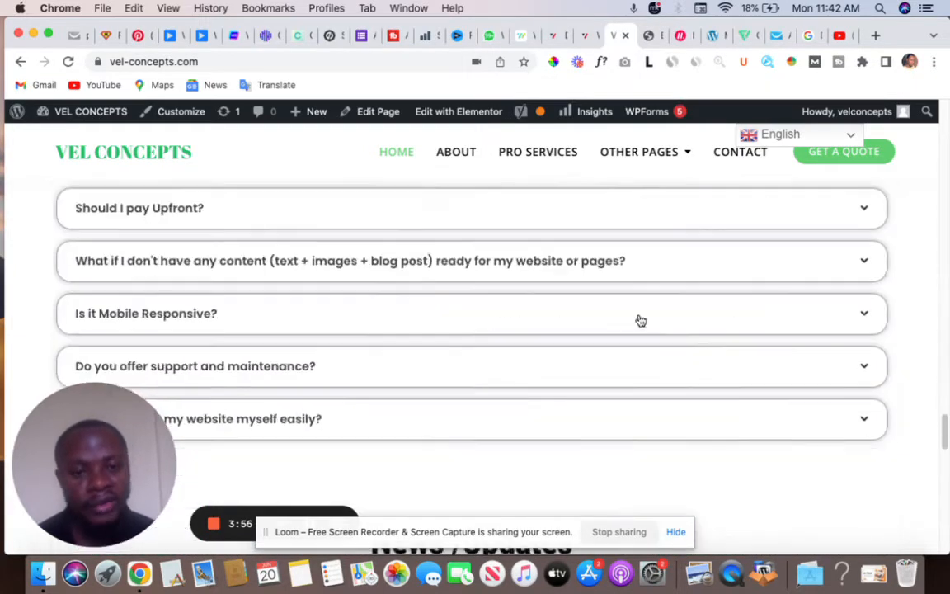
scroll(639, 320, up, 1)
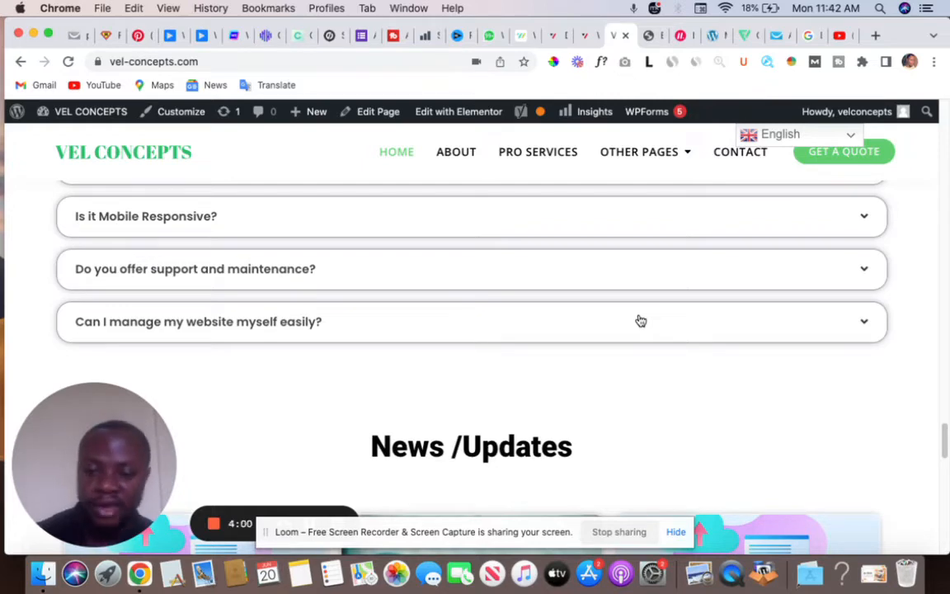
scroll(642, 320, up, 8)
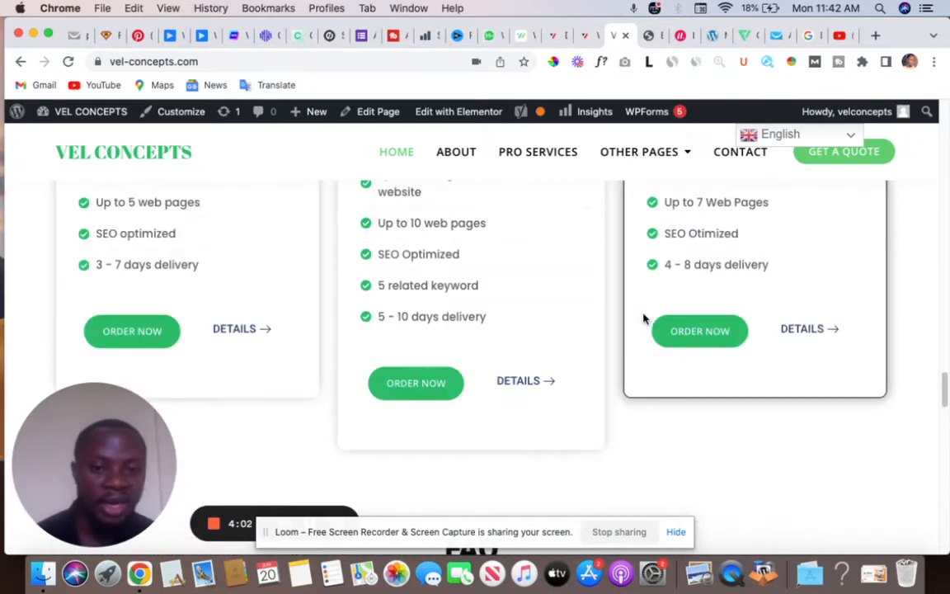
scroll(647, 317, up, 6)
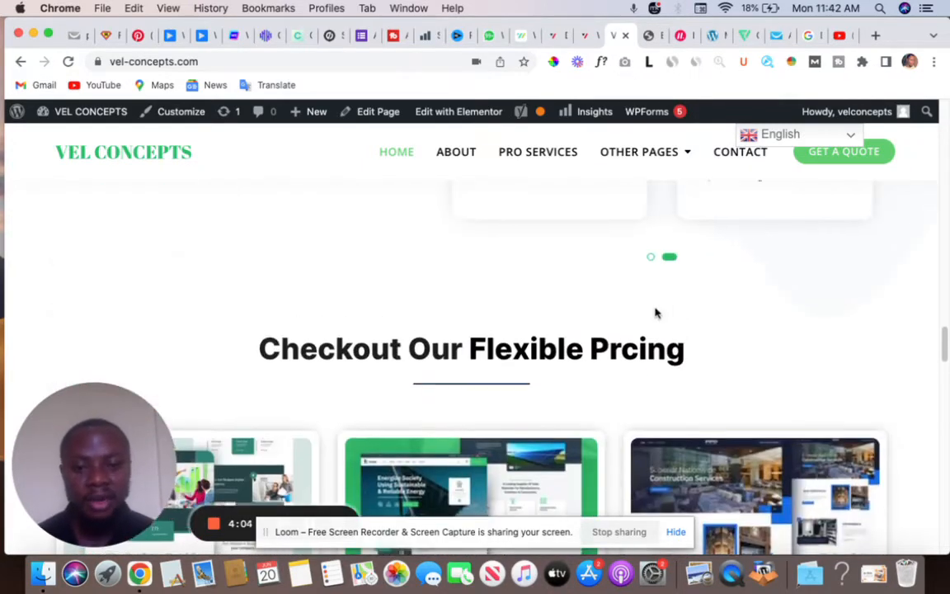
Return to the weekly update banner, display its newsletter signup popup again and dismiss it.
scroll(656, 312, up, 10)
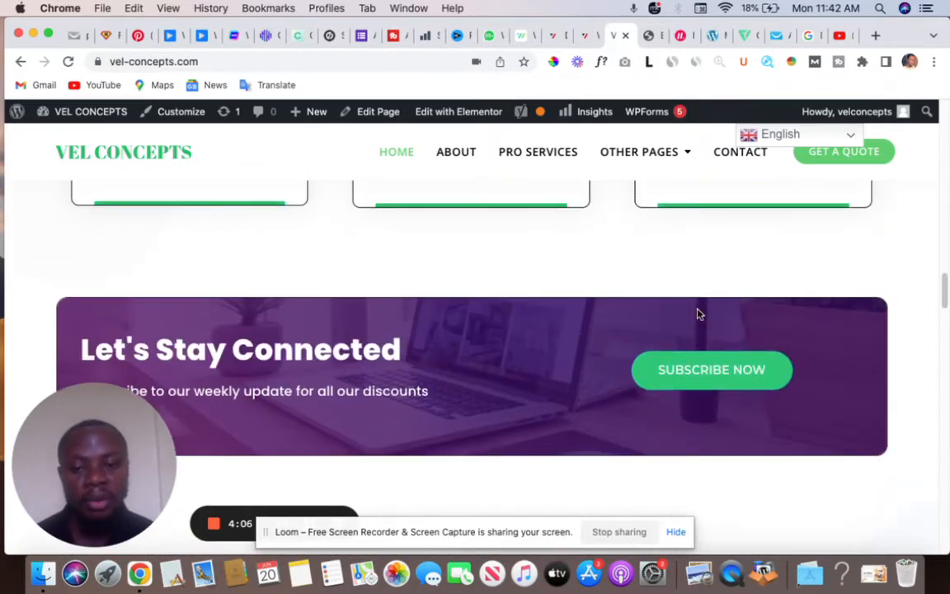
scroll(683, 333, down, 2)
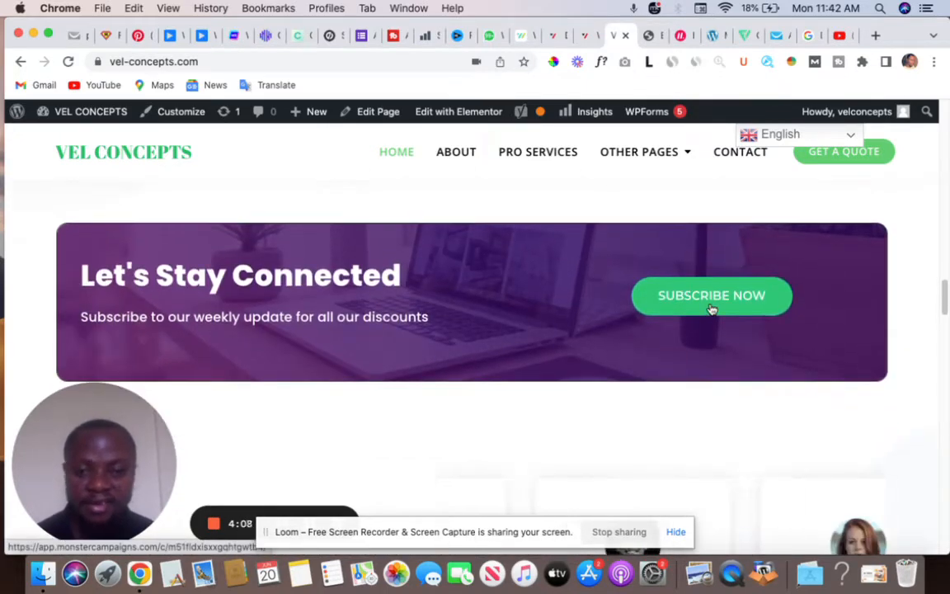
click(712, 298)
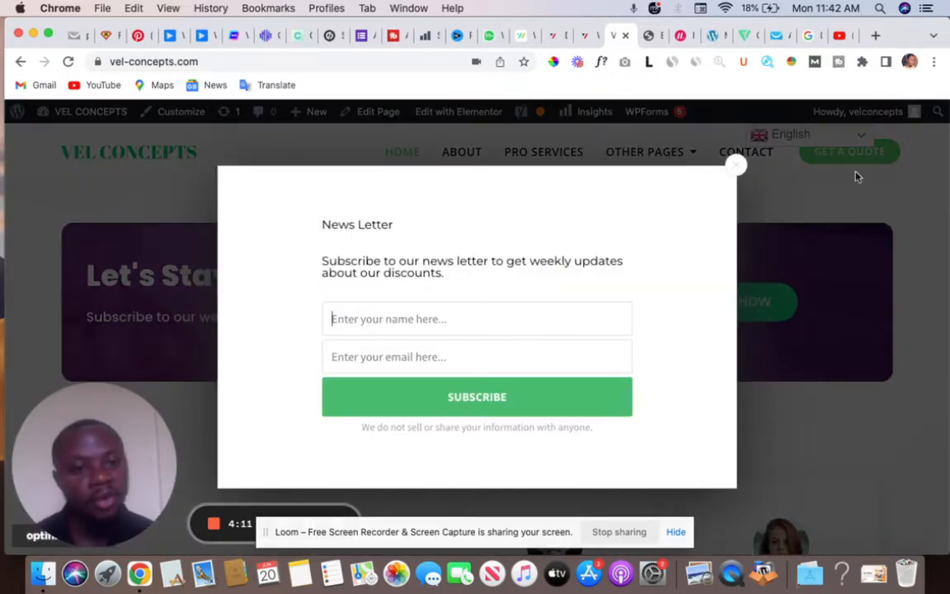
click(735, 165)
mouse_move(669, 157)
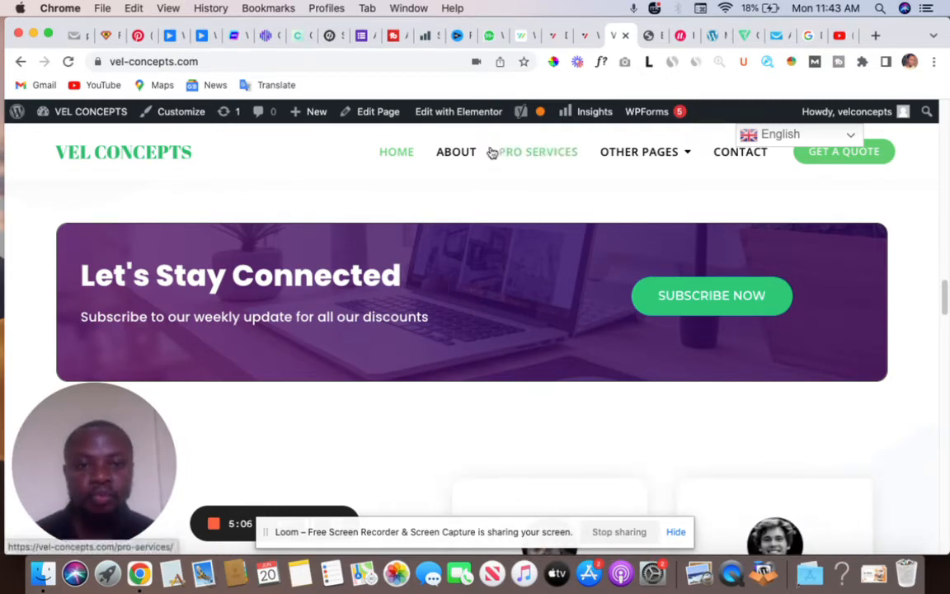
Switch back to the WordPress admin dashboard of vel-concepts.com.
click(555, 44)
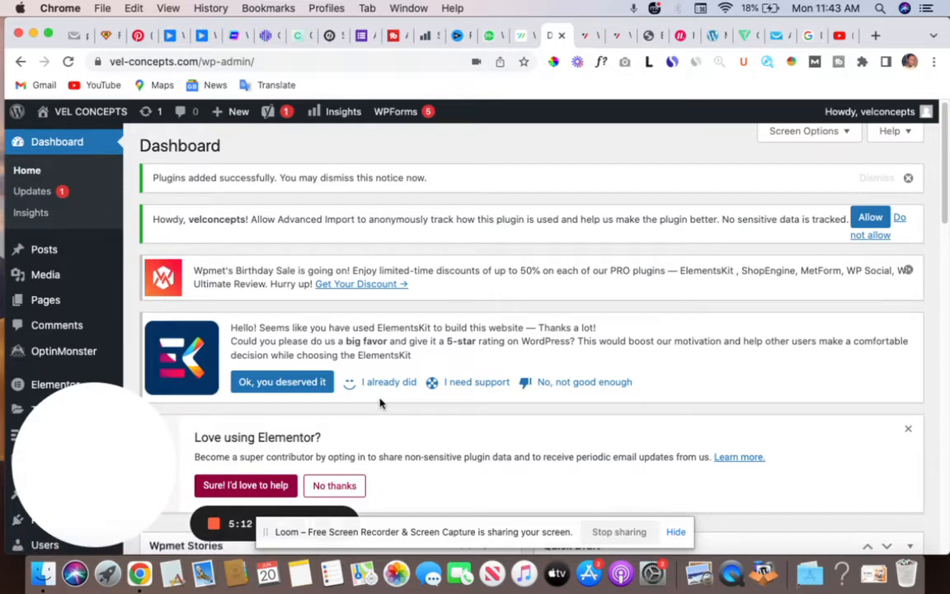
drag(118, 433, 642, 499)
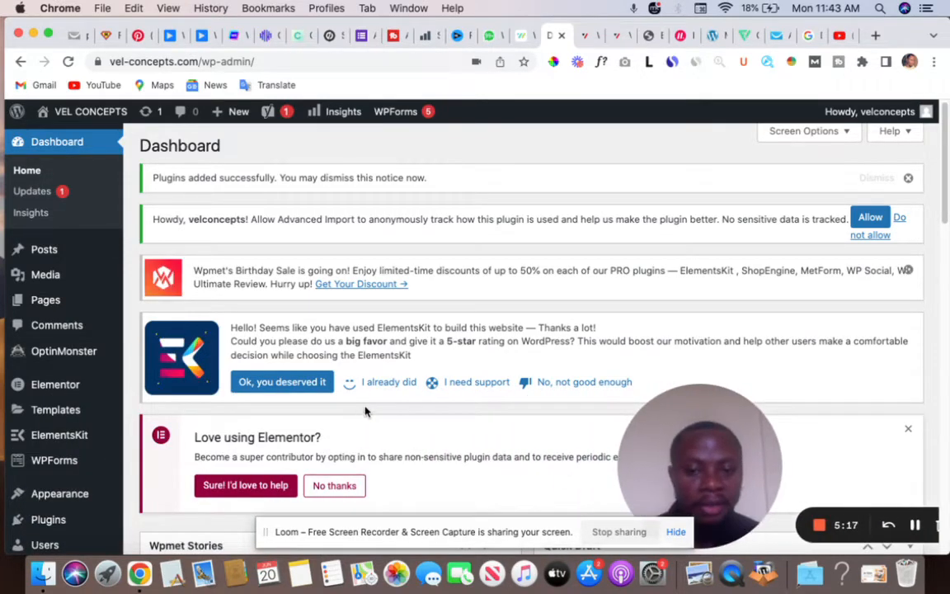
Go to the page for adding new plugins and search for optinmonster.
scroll(371, 387, down, 1)
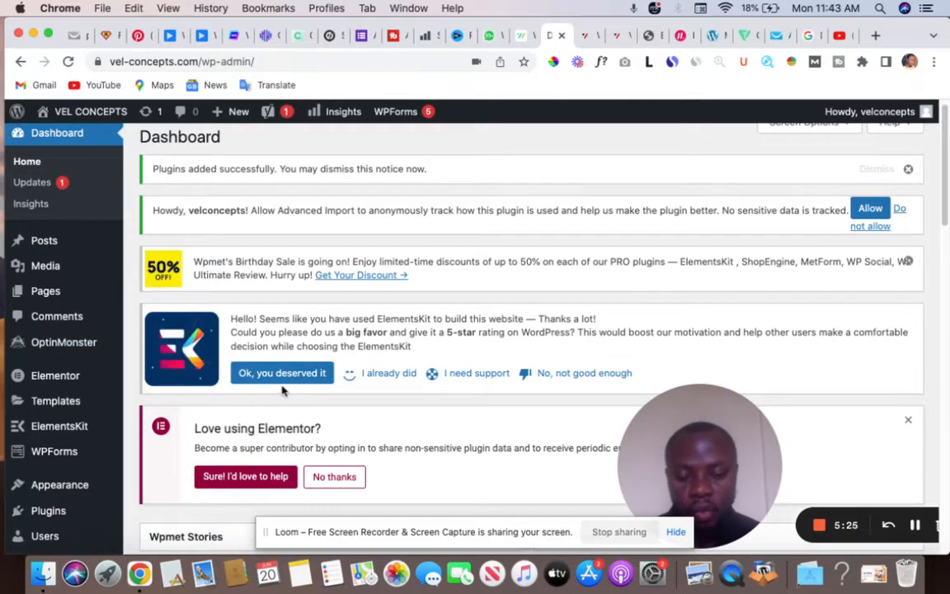
scroll(59, 445, down, 3)
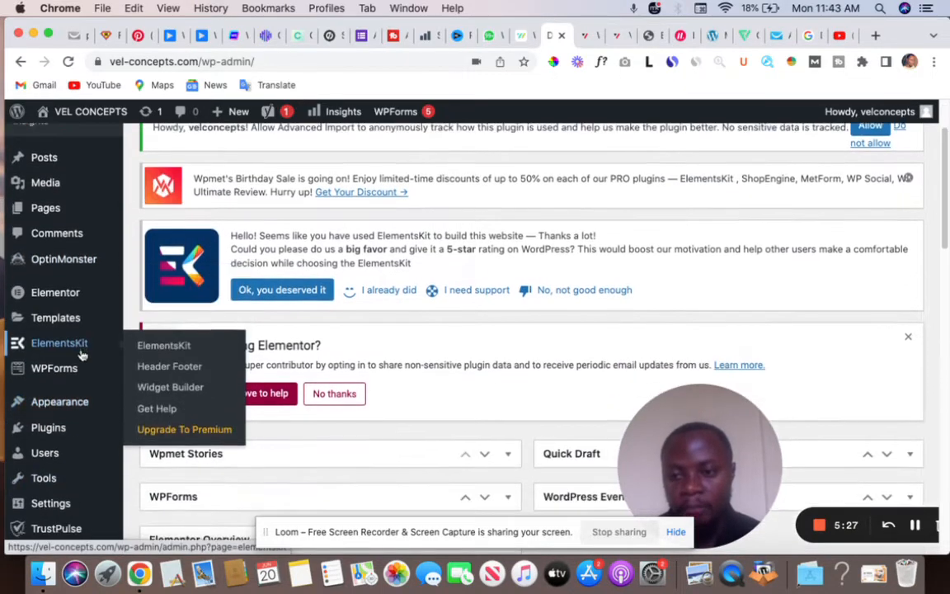
scroll(81, 354, down, 1)
mouse_move(82, 353)
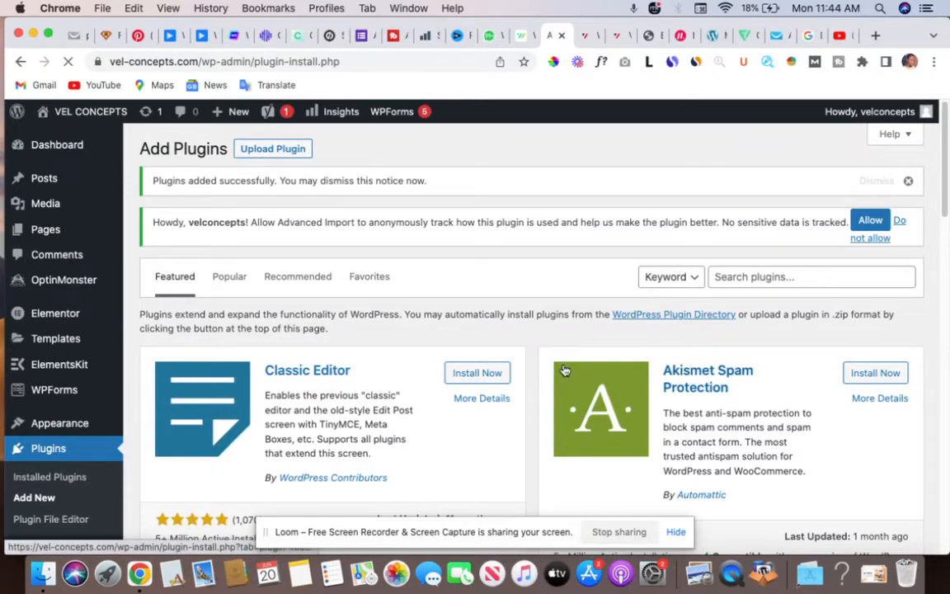
click(756, 278)
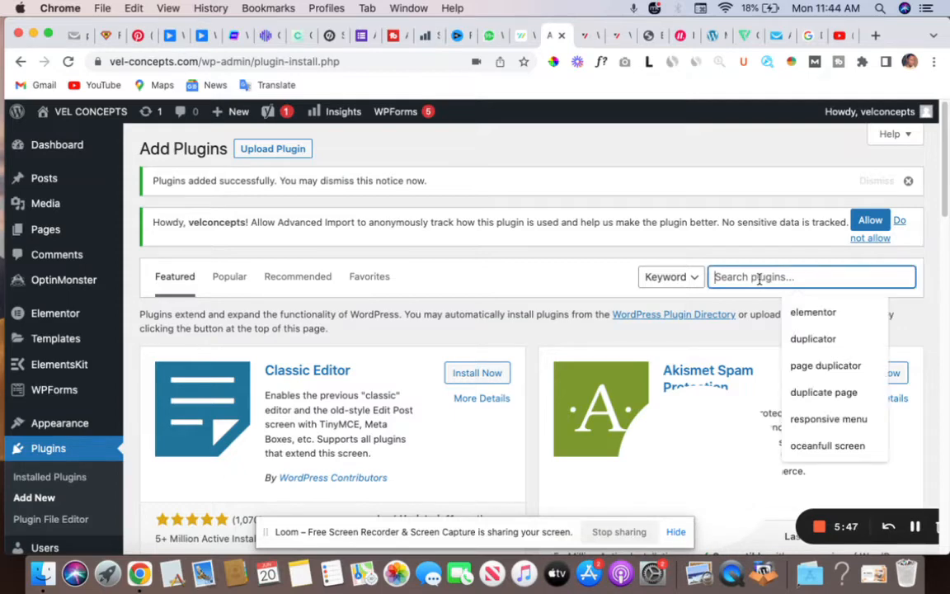
text(optin)
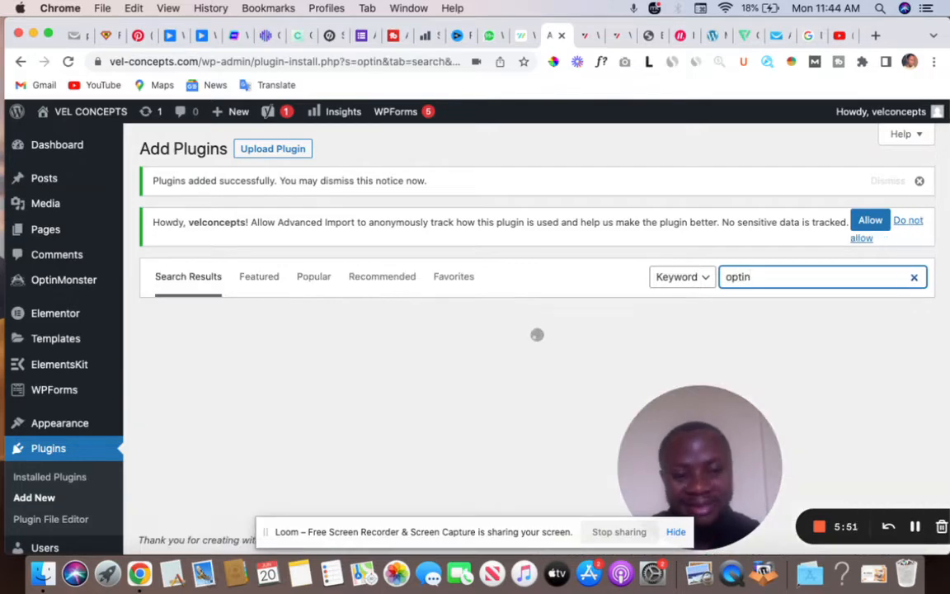
text(monster)
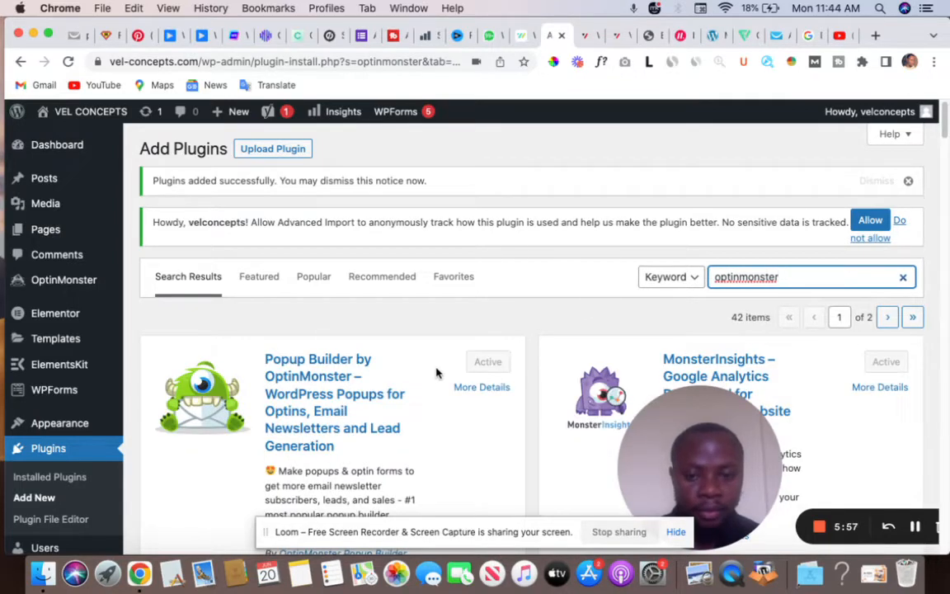
Examine the Popup Builder by OptinMonster entry among the plugin results and locate the OptinMonster section in the admin navigation.
scroll(435, 371, down, 2)
scroll(474, 280, down, 1)
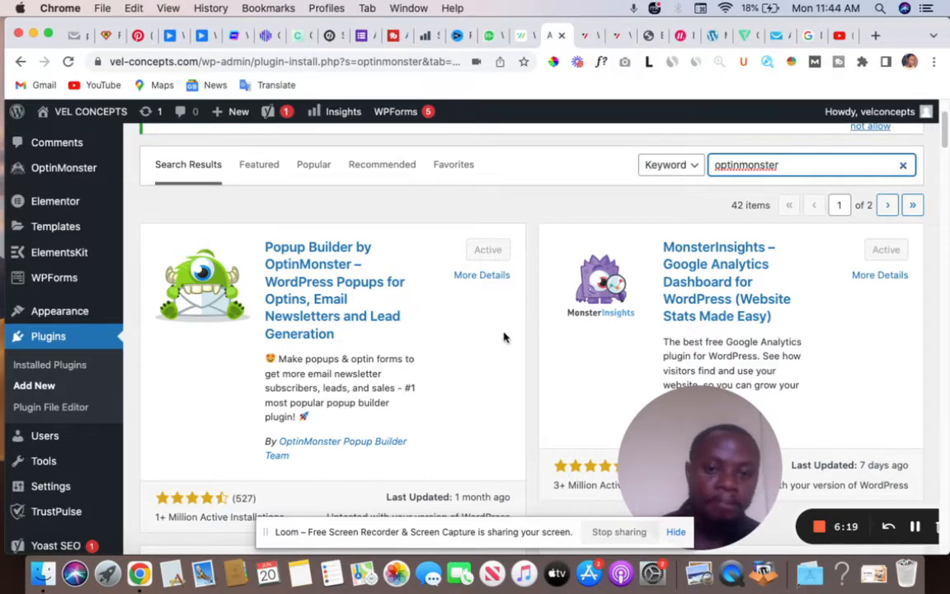
scroll(502, 335, down, 1)
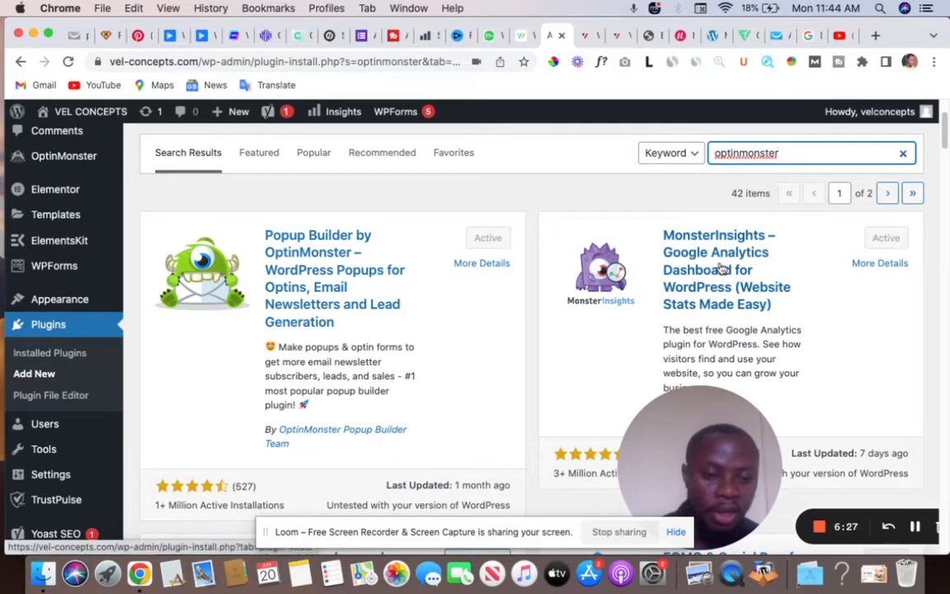
scroll(722, 270, up, 1)
scroll(722, 270, up, 1)
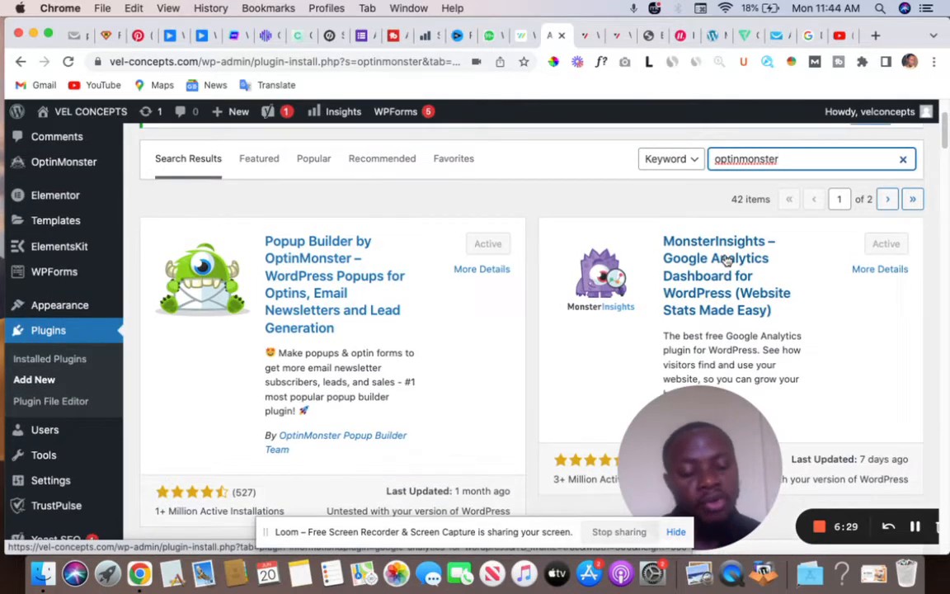
scroll(724, 262, up, 2)
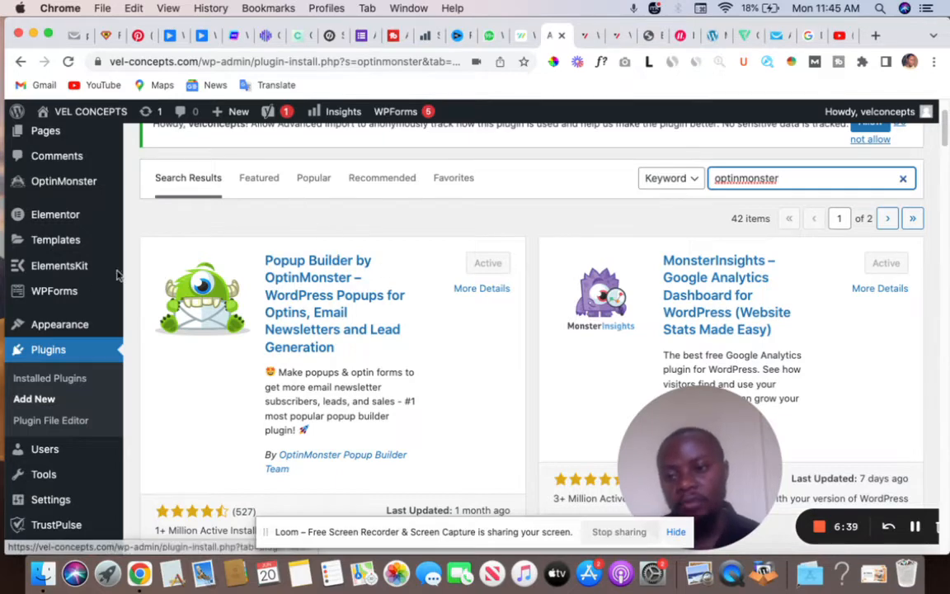
scroll(70, 325, down, 1)
mouse_move(83, 313)
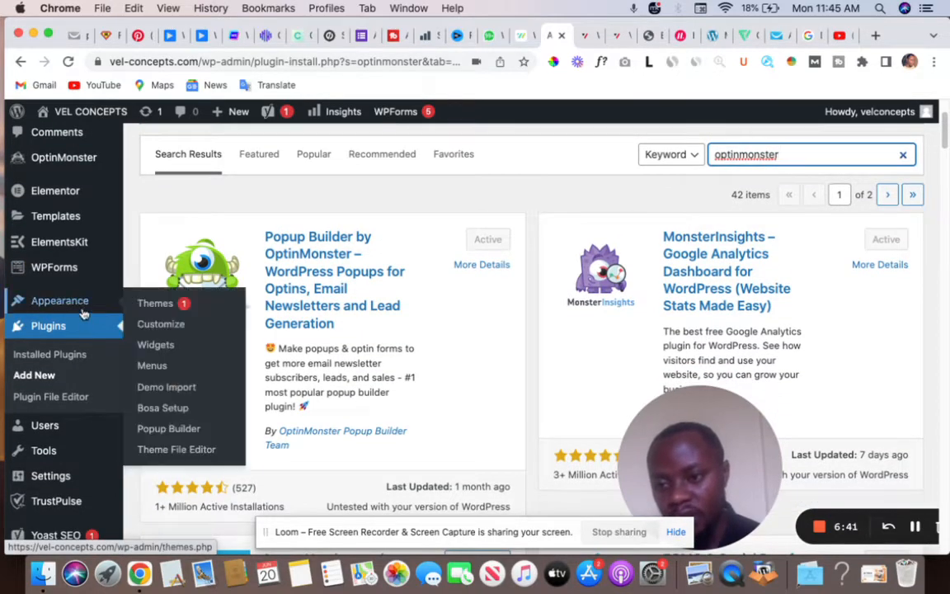
scroll(82, 315, down, 2)
scroll(82, 315, up, 5)
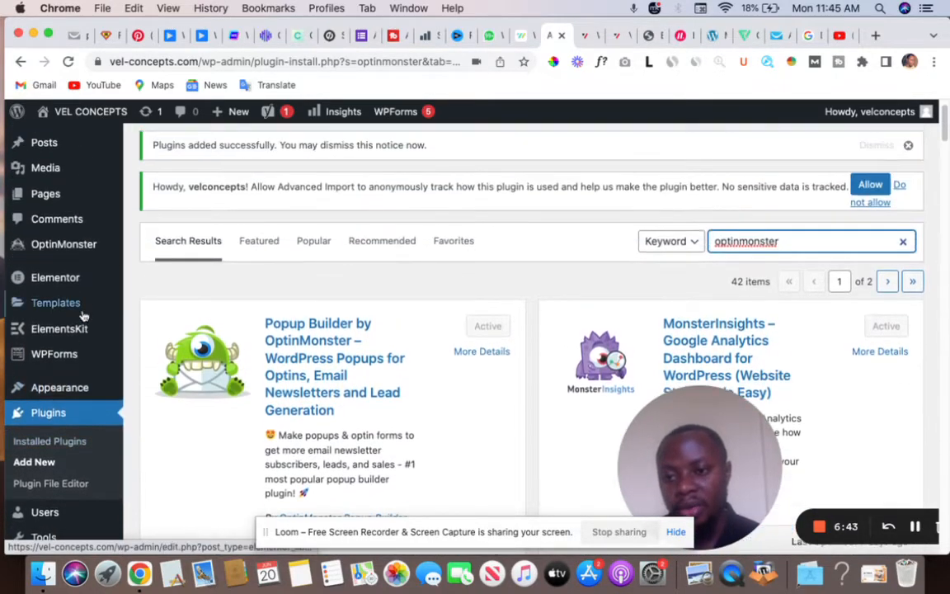
scroll(82, 316, down, 1)
mouse_move(56, 223)
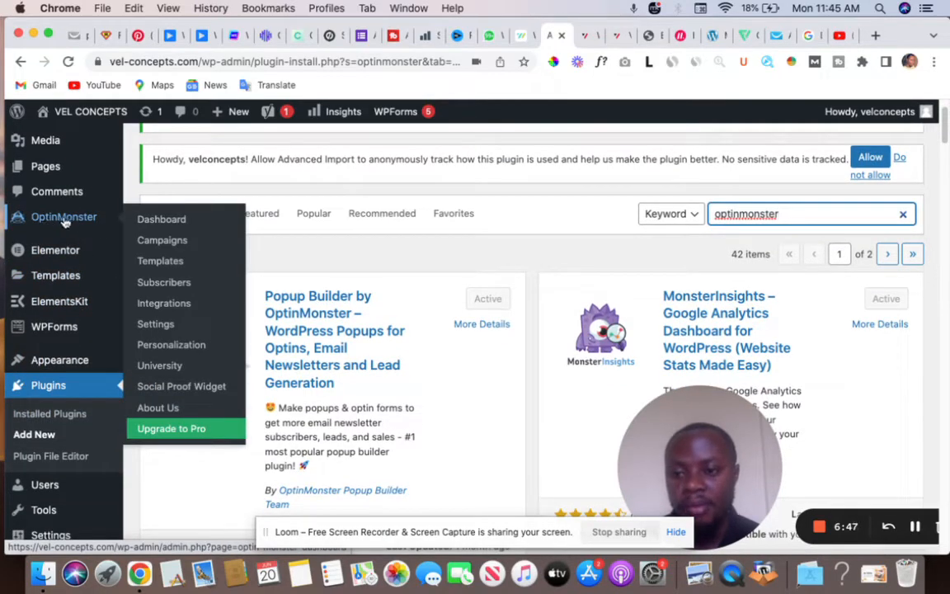
scroll(53, 223, down, 1)
scroll(51, 272, down, 3)
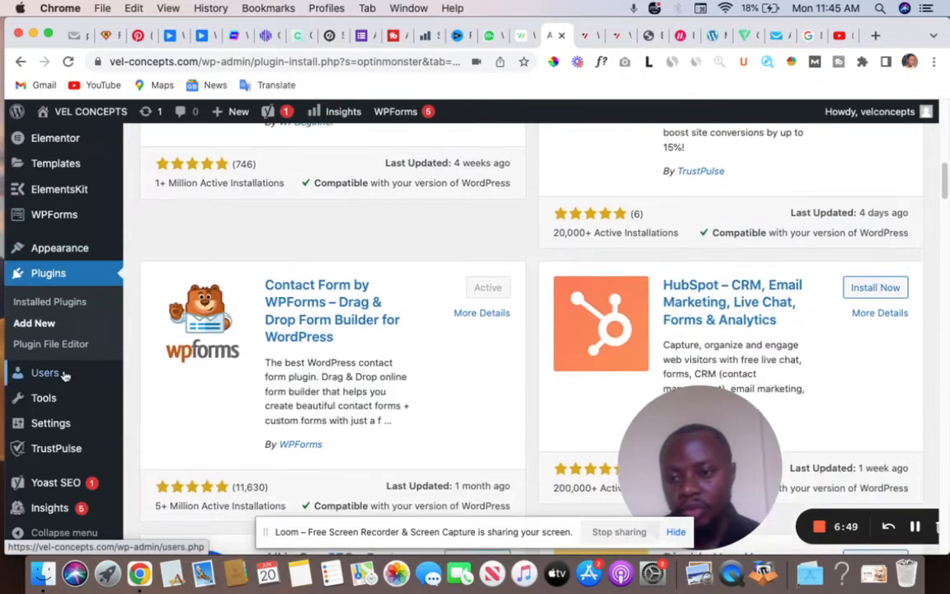
scroll(66, 359, up, 5)
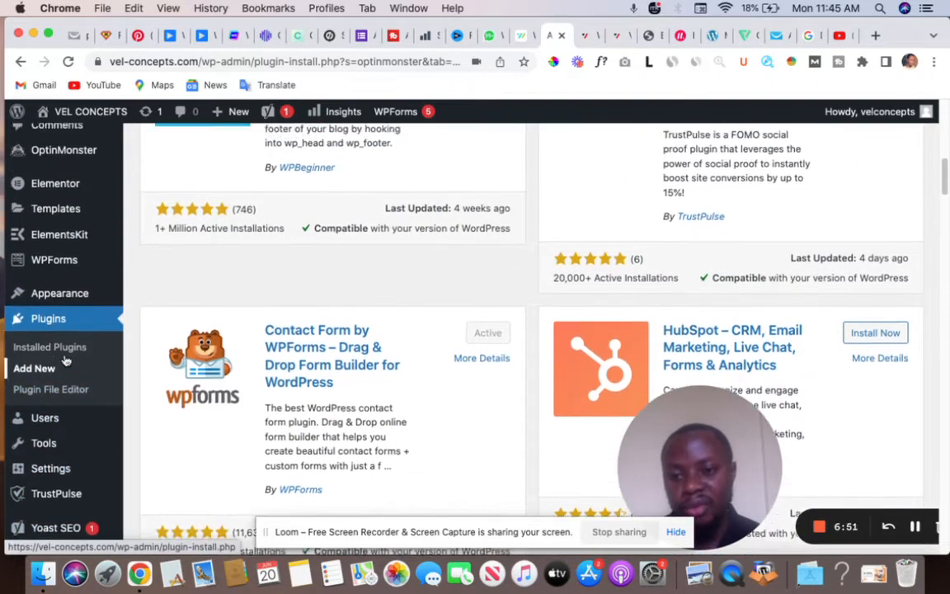
scroll(66, 360, up, 2)
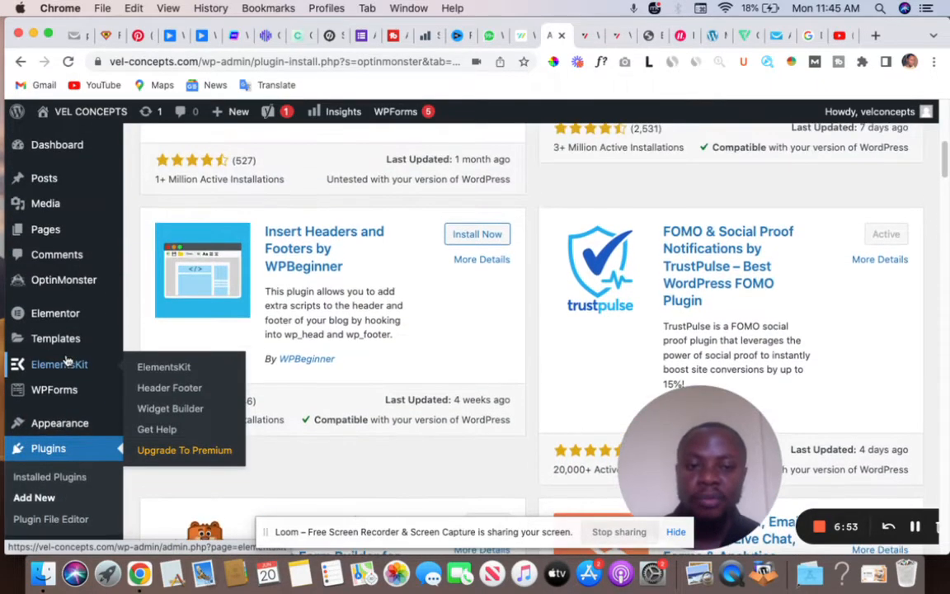
Open OptinMonster's Settings page and check the license and account connection in the General section.
mouse_move(64, 284)
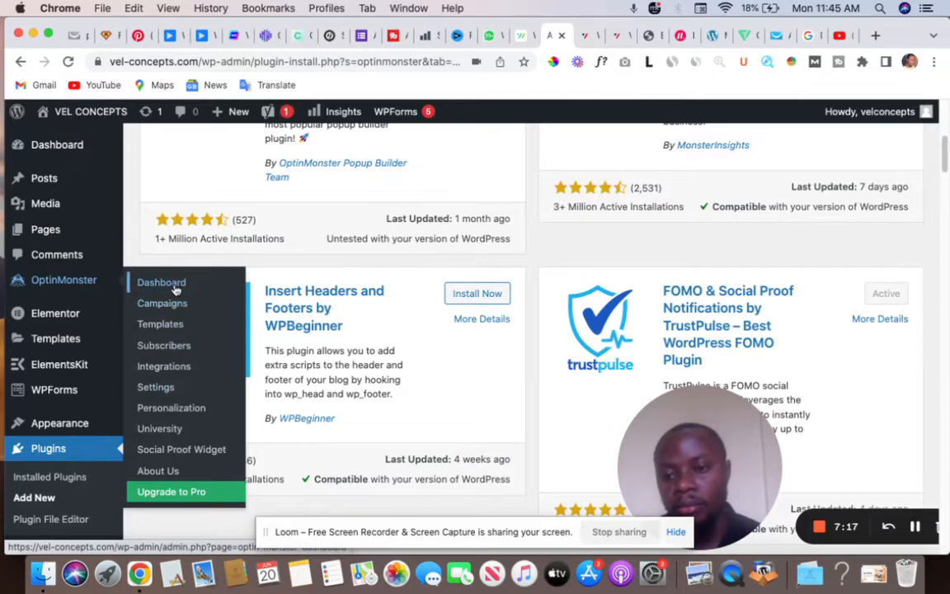
click(169, 389)
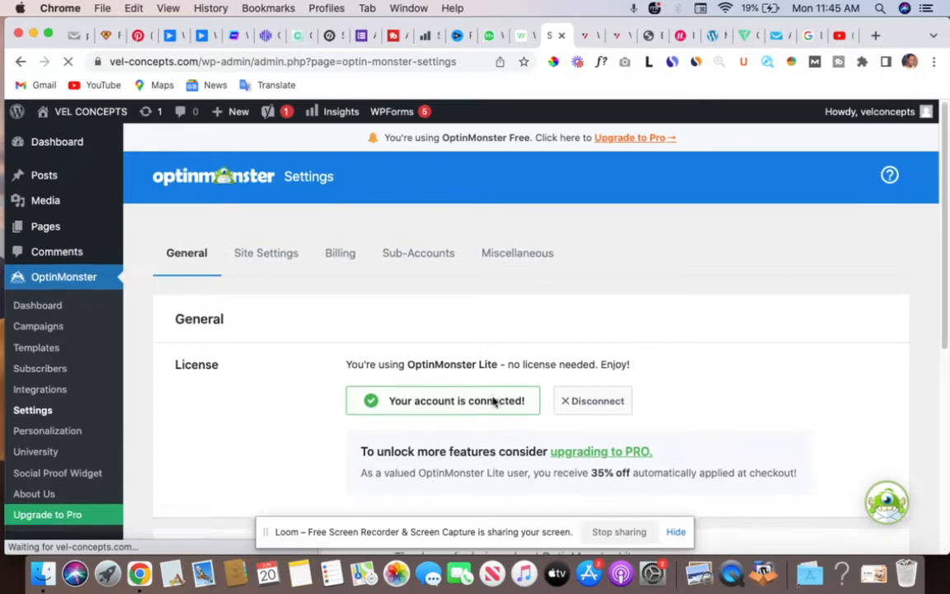
scroll(493, 402, down, 2)
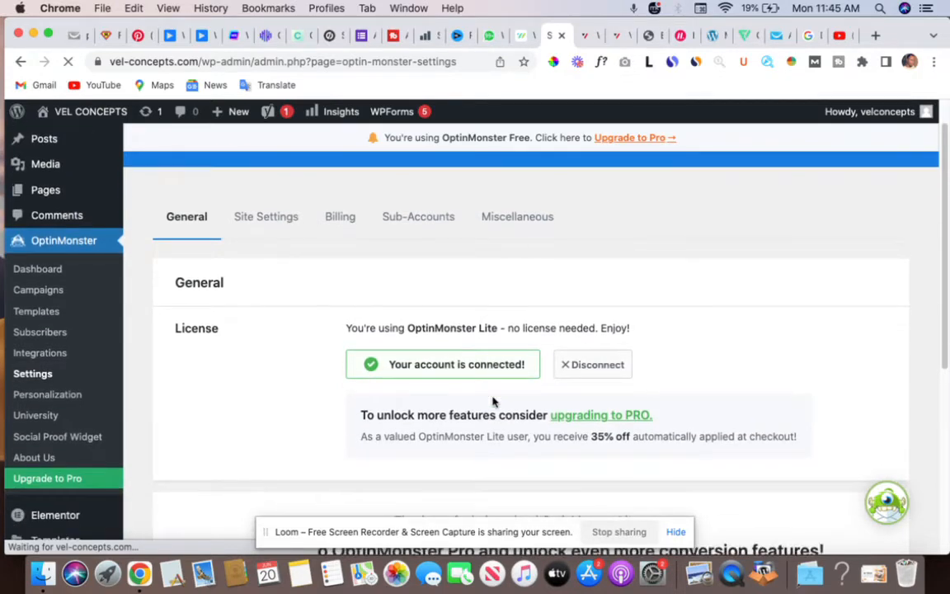
scroll(493, 402, down, 1)
scroll(494, 401, up, 1)
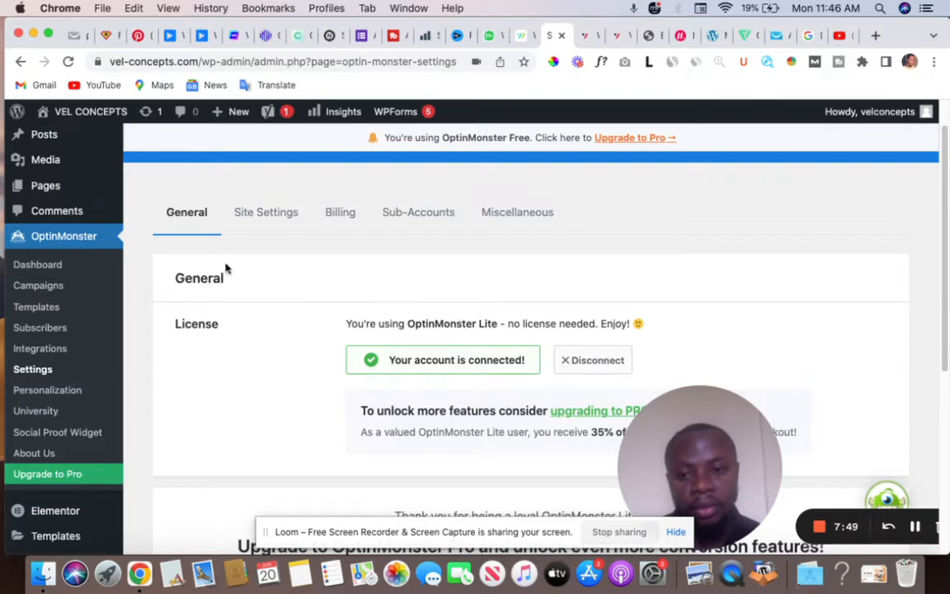
scroll(286, 297, down, 1)
scroll(287, 244, up, 2)
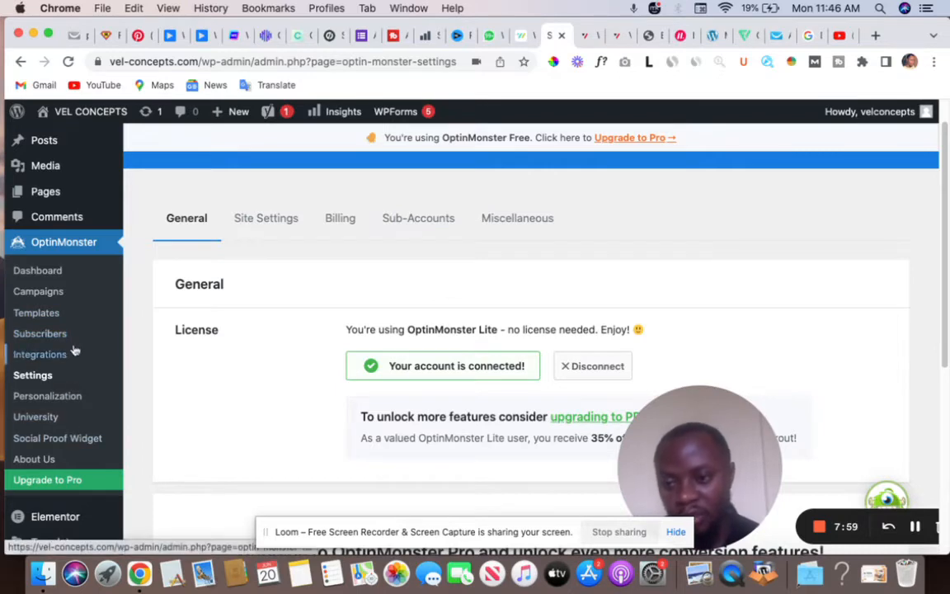
Open the OptinMonster campaigns list and send the draft popup campaign 000 to the trash.
click(39, 292)
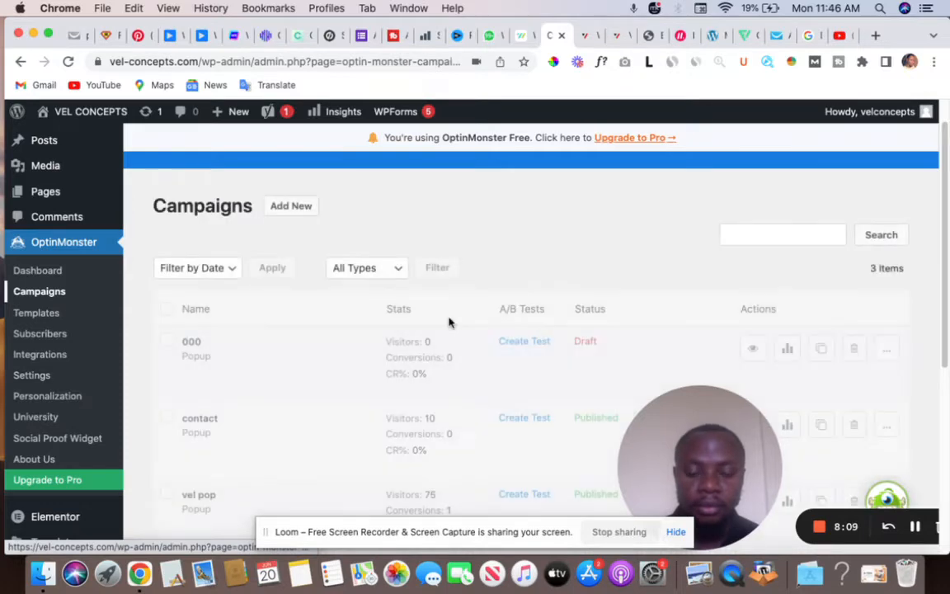
scroll(448, 321, down, 1)
scroll(448, 321, down, 2)
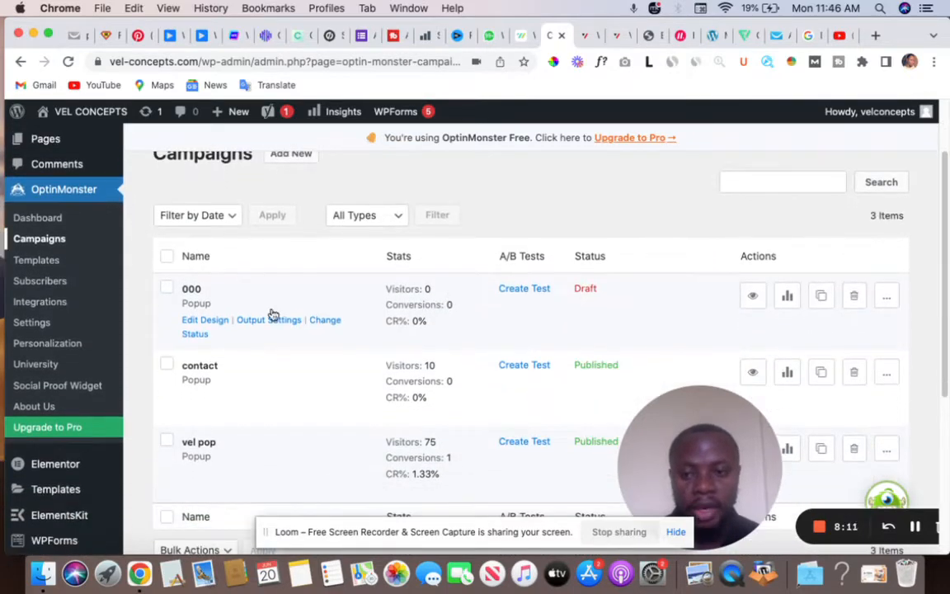
click(854, 298)
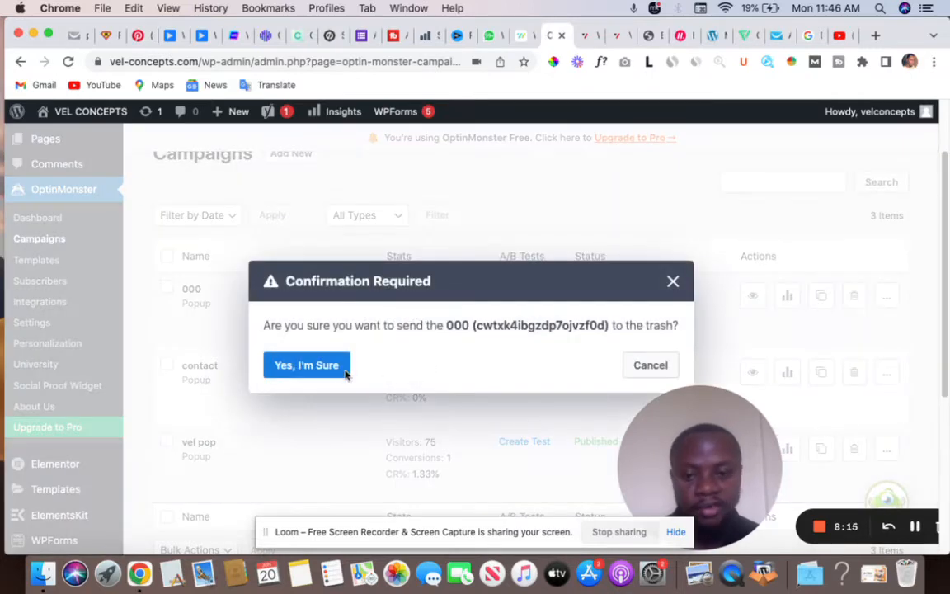
click(319, 366)
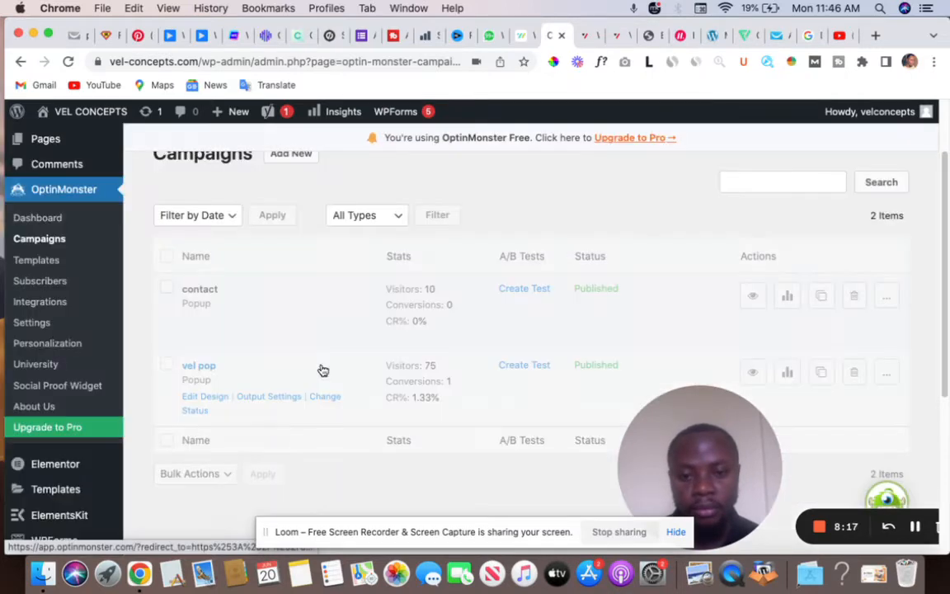
Review the contact and vel pop campaigns in the list and start adding a new campaign.
scroll(405, 359, down, 3)
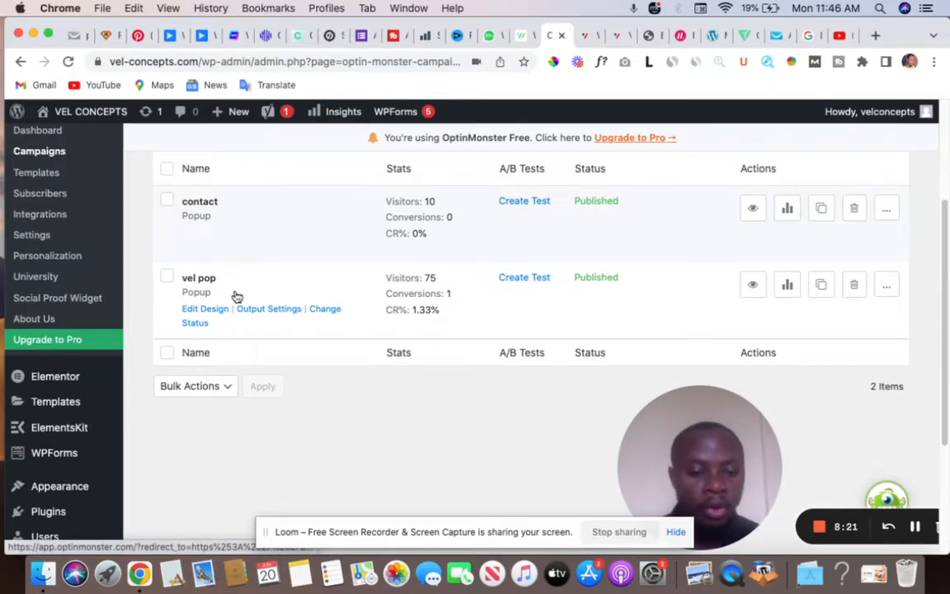
scroll(240, 303, up, 1)
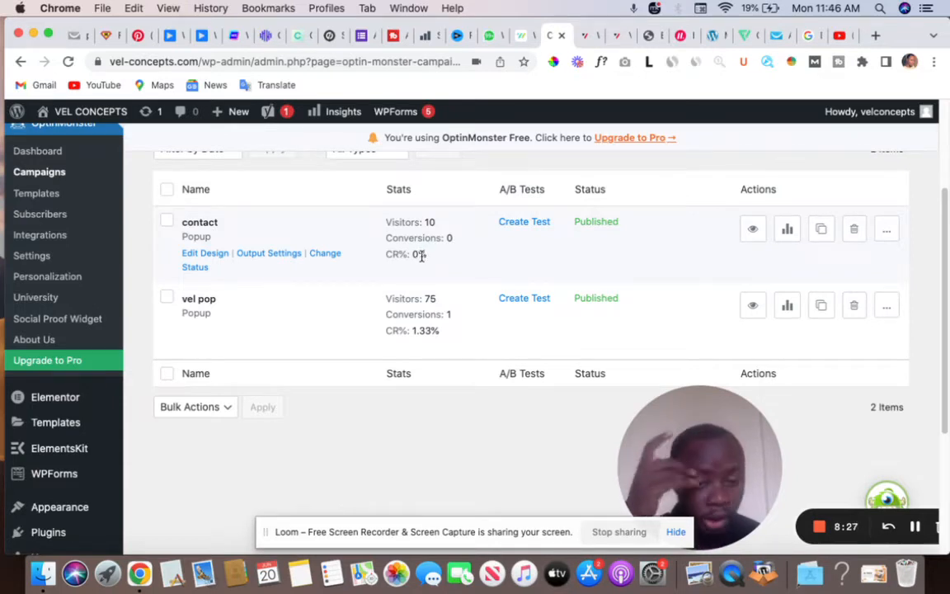
scroll(420, 248, up, 1)
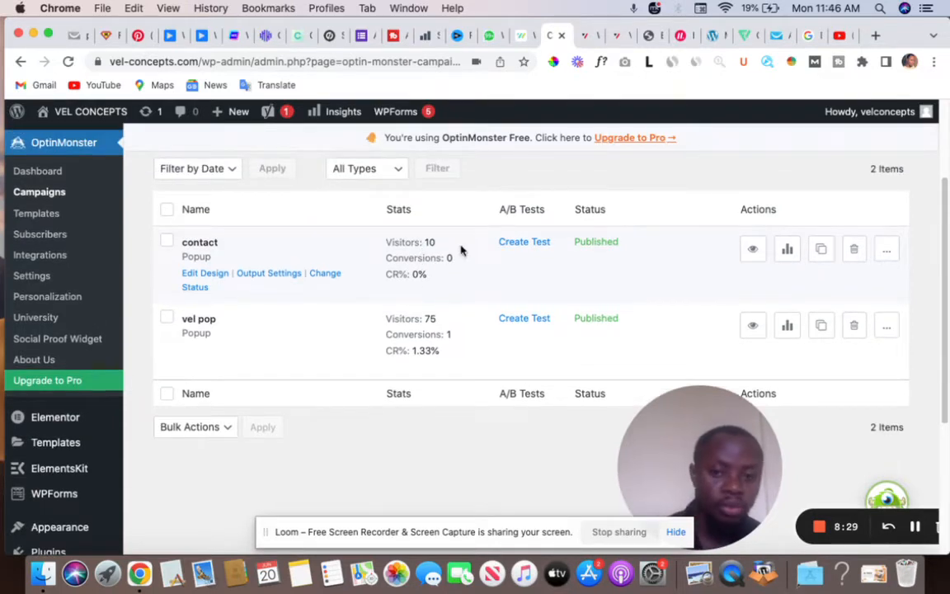
scroll(458, 264, up, 5)
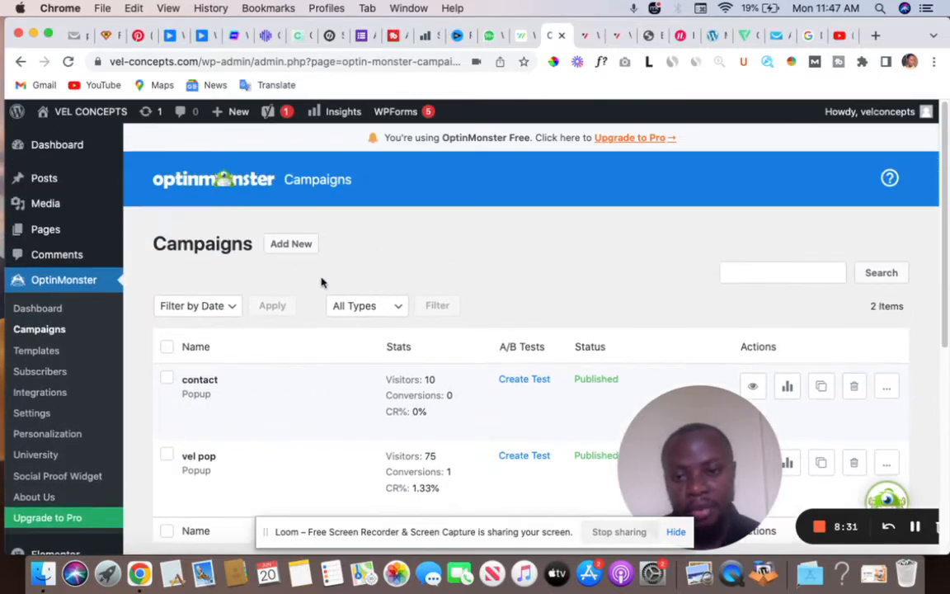
click(298, 244)
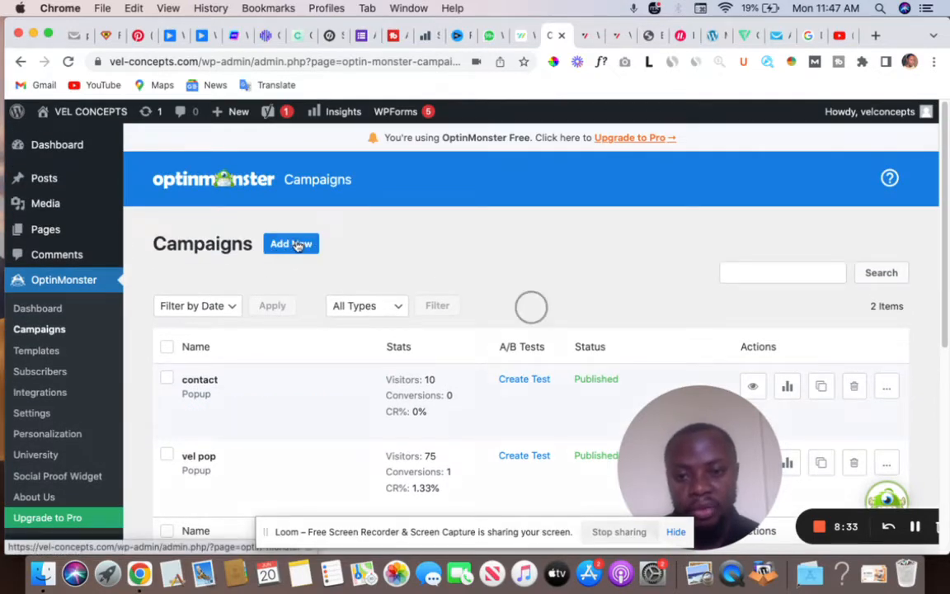
Browse the featured templates for the Popup campaign type and preview the Offer template.
scroll(531, 292, down, 2)
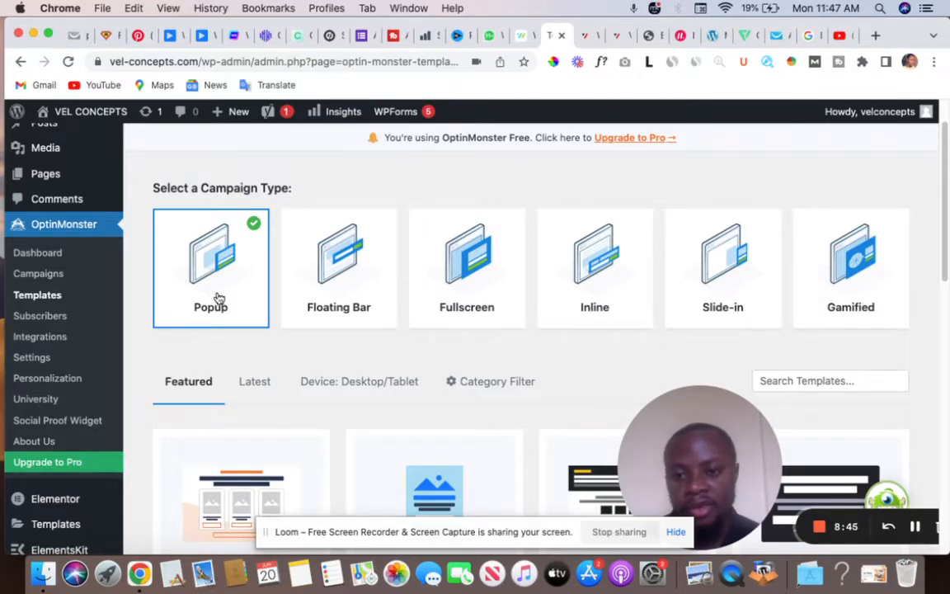
scroll(219, 298, down, 2)
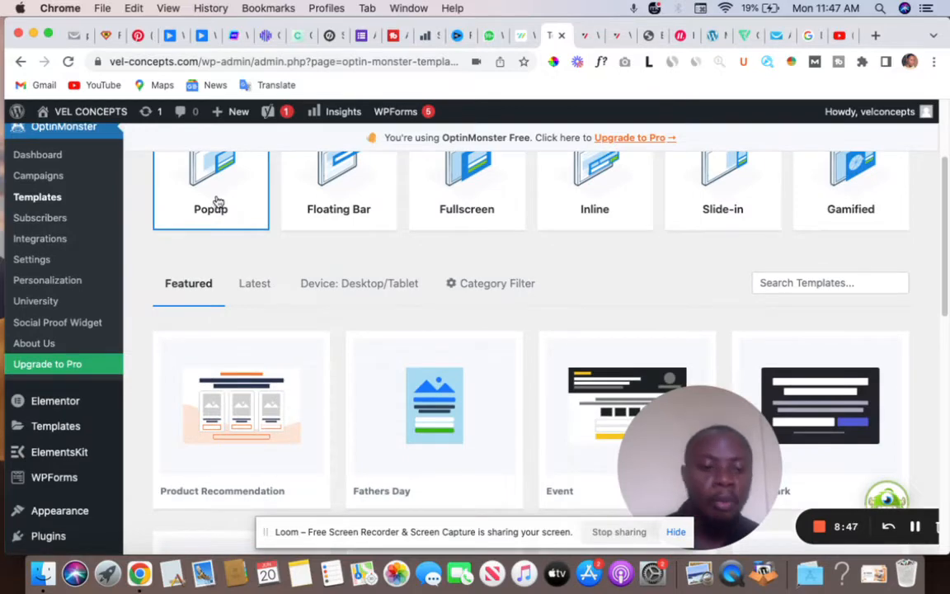
scroll(250, 241, down, 2)
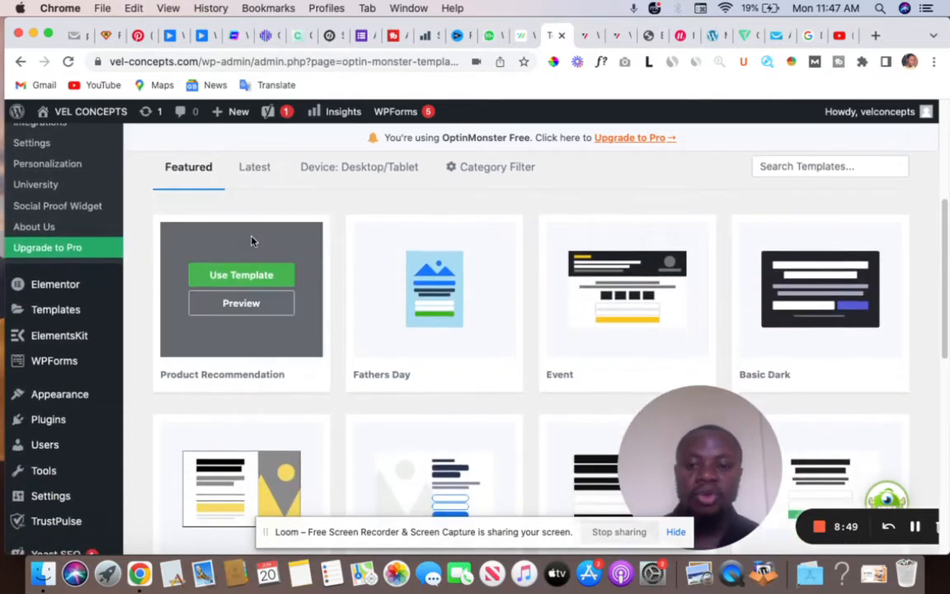
scroll(531, 358, down, 1)
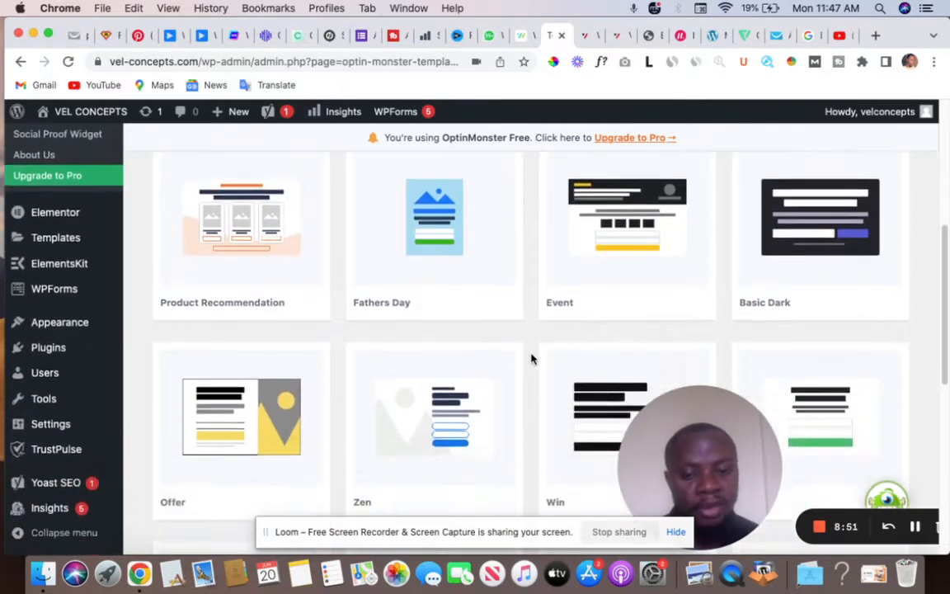
scroll(248, 400, down, 1)
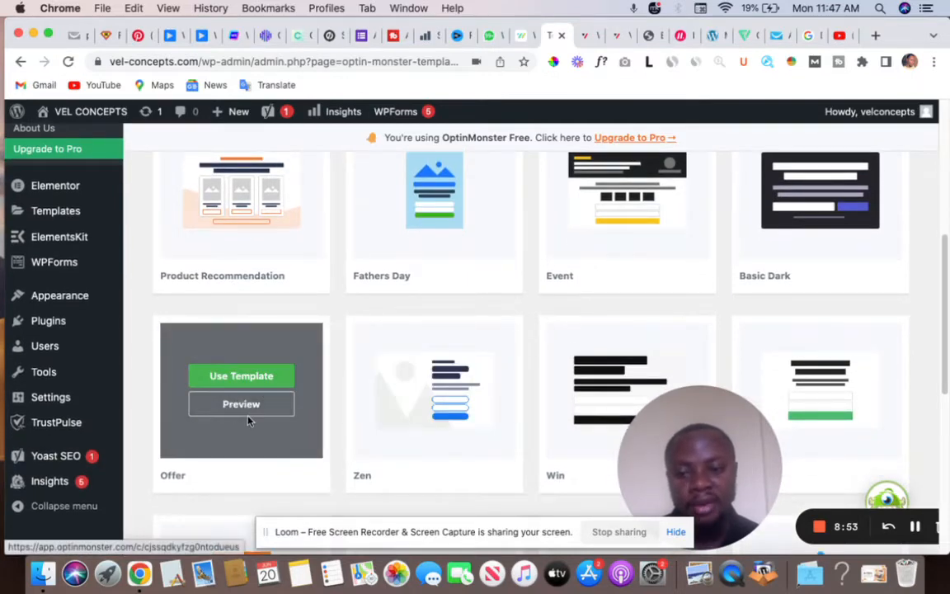
click(240, 404)
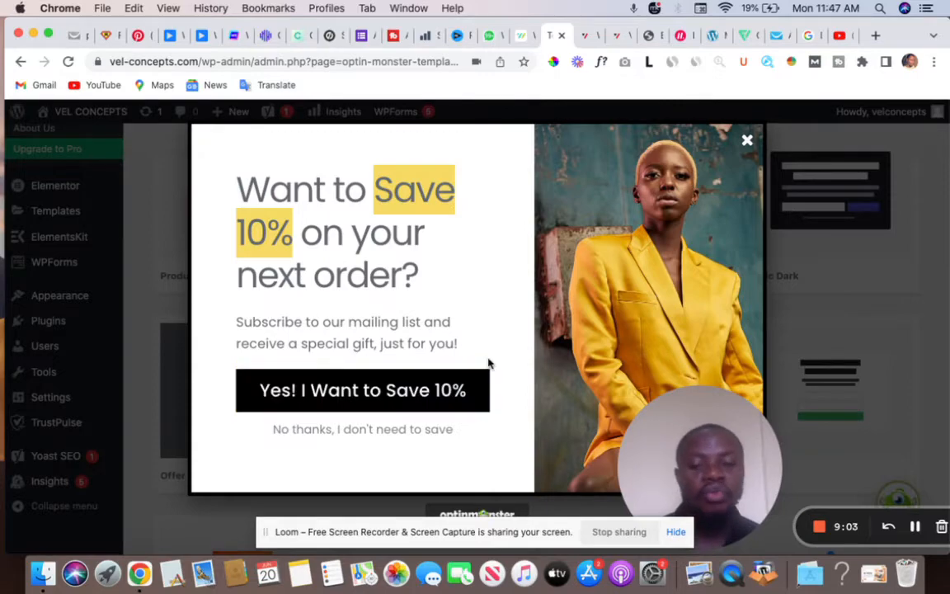
click(746, 144)
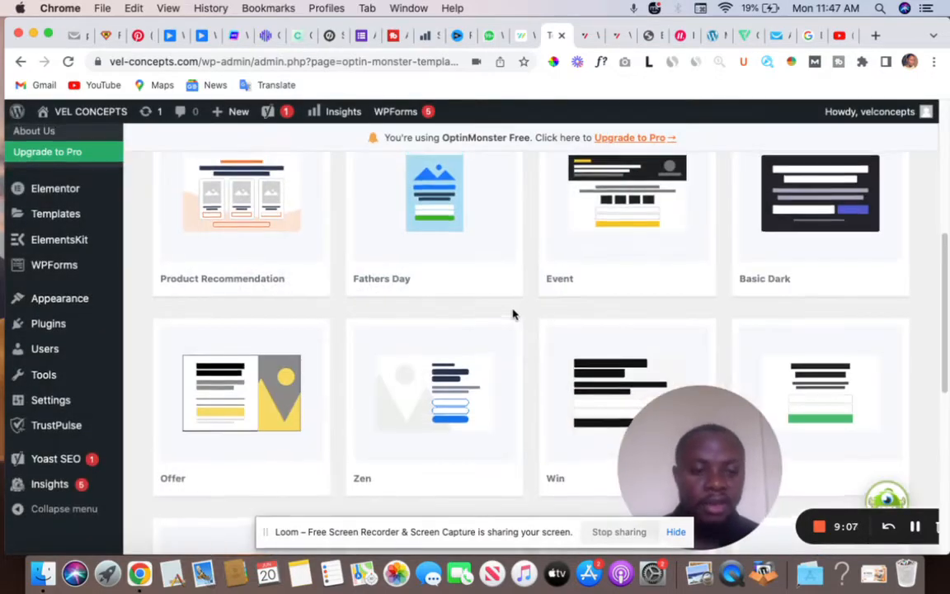
Preview the Win and Alert popup templates, closing each preview.
scroll(513, 314, down, 3)
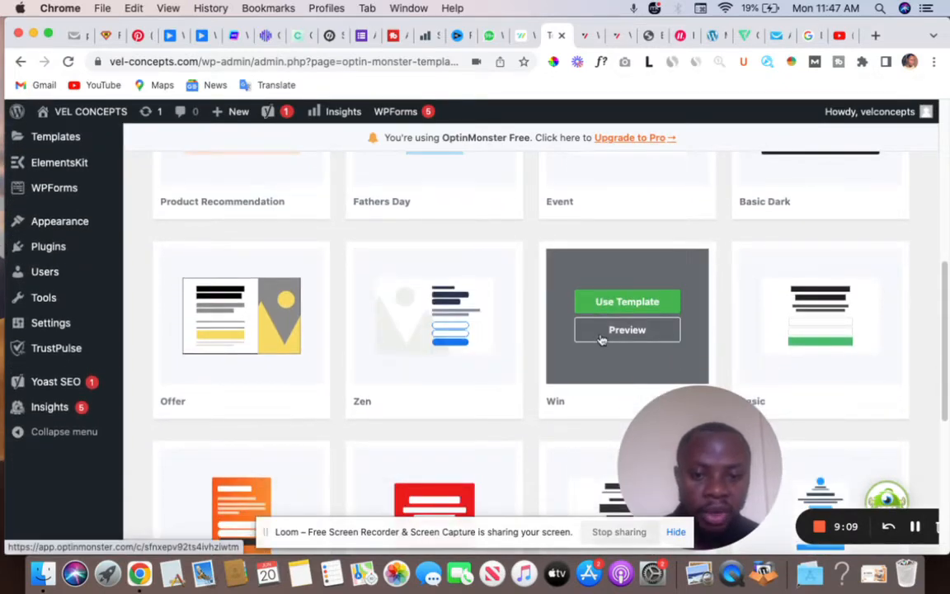
click(608, 336)
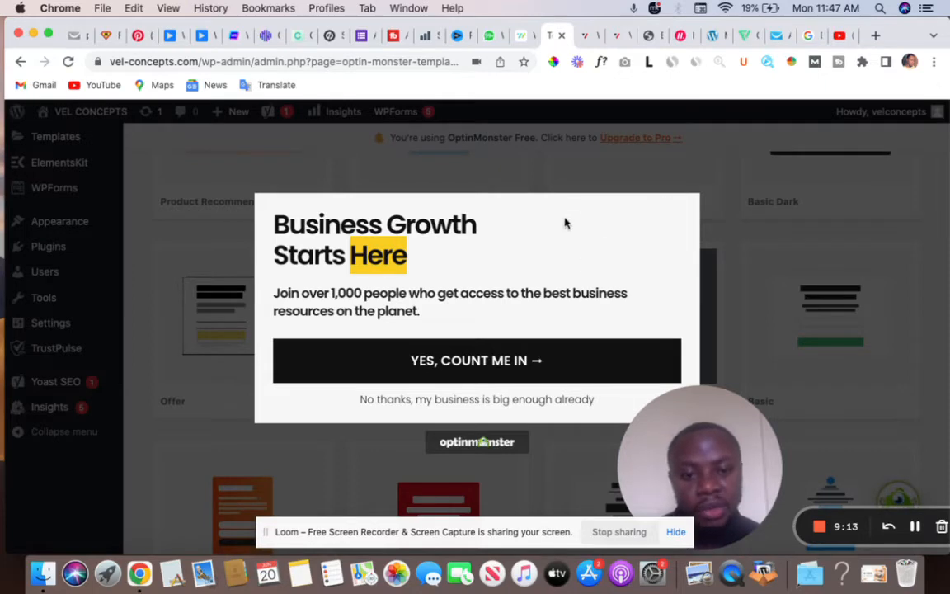
click(575, 187)
scroll(522, 360, down, 5)
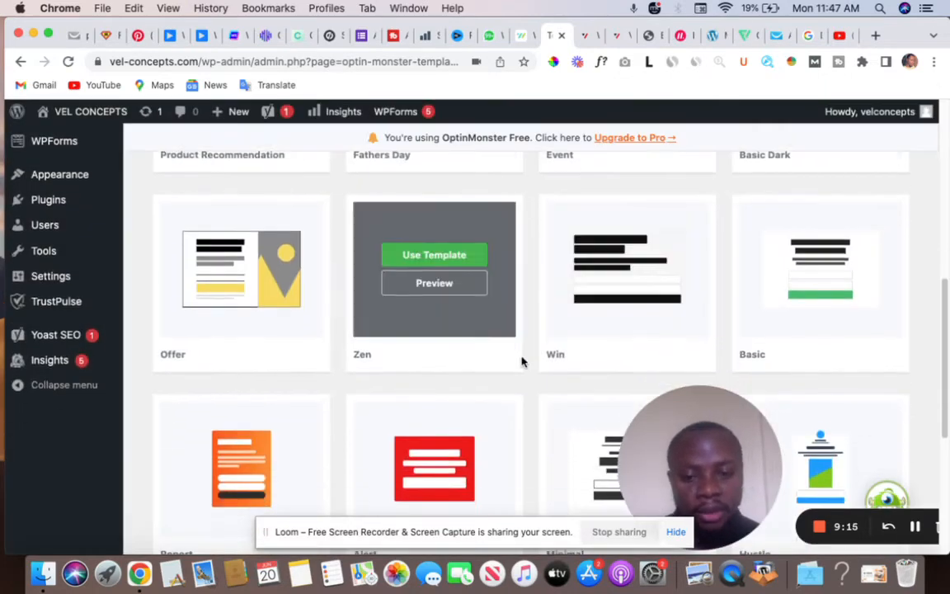
click(437, 388)
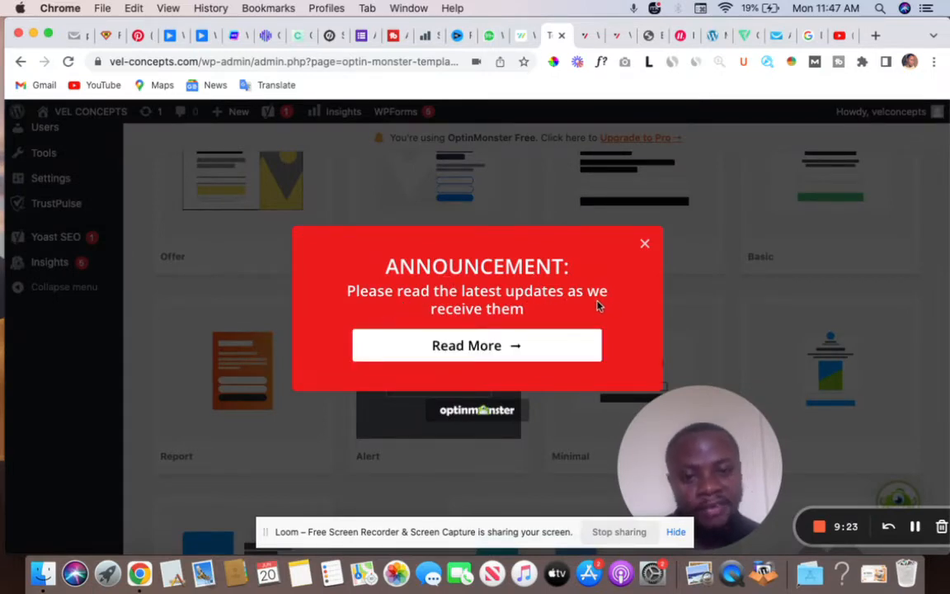
click(645, 246)
scroll(782, 269, up, 3)
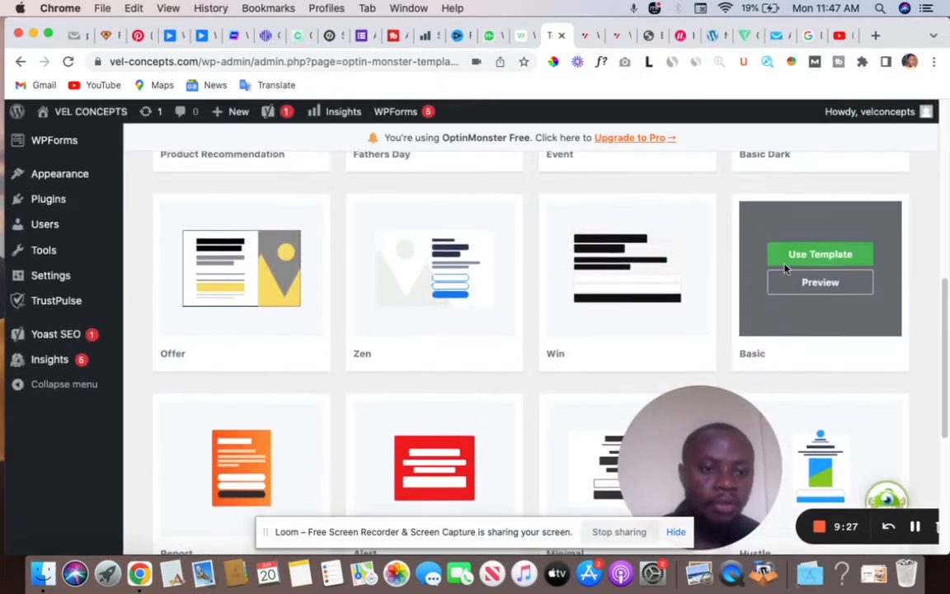
Preview the Basic popup template and close the preview.
mouse_move(773, 299)
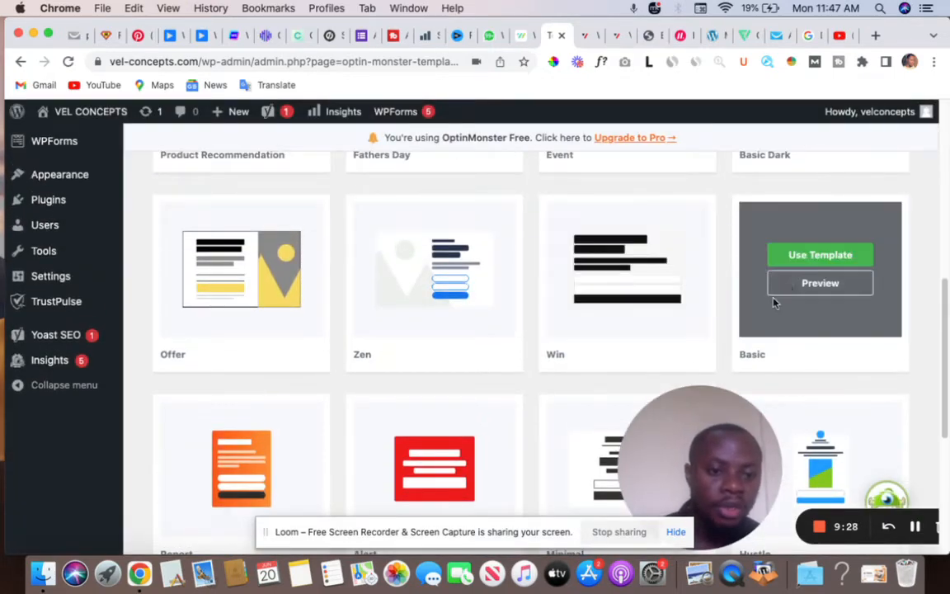
click(822, 284)
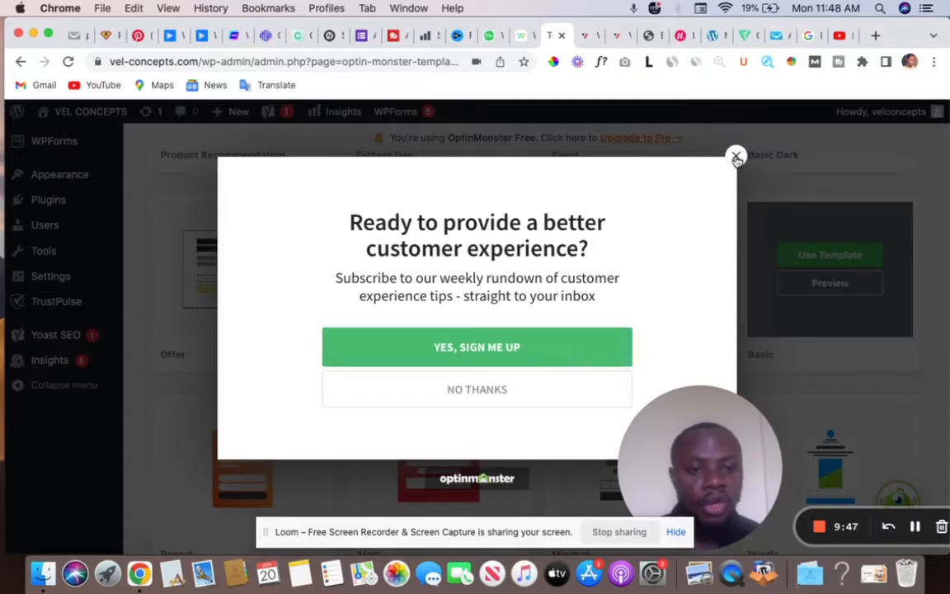
click(737, 156)
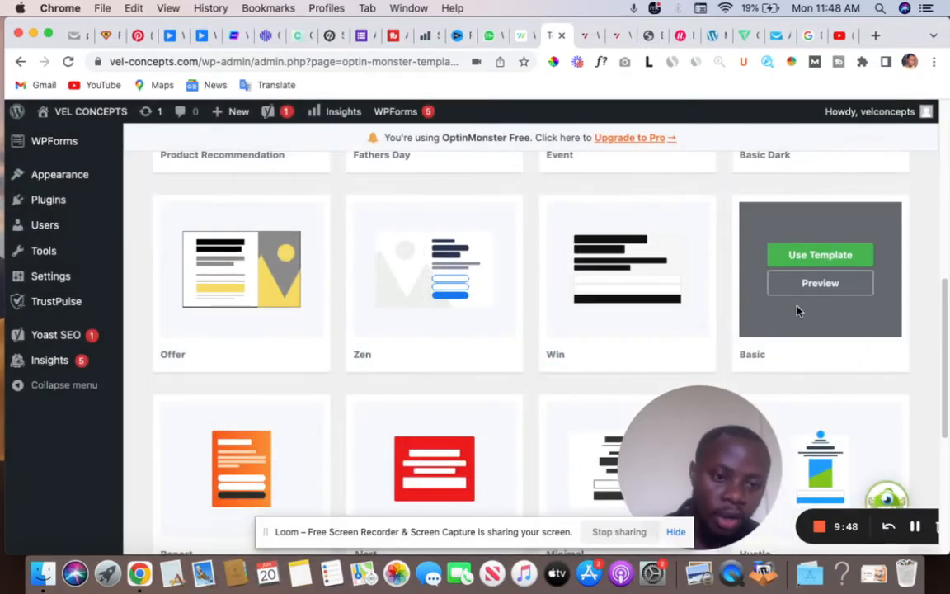
Create a campaign named 000 from the Basic template and start building it.
click(827, 254)
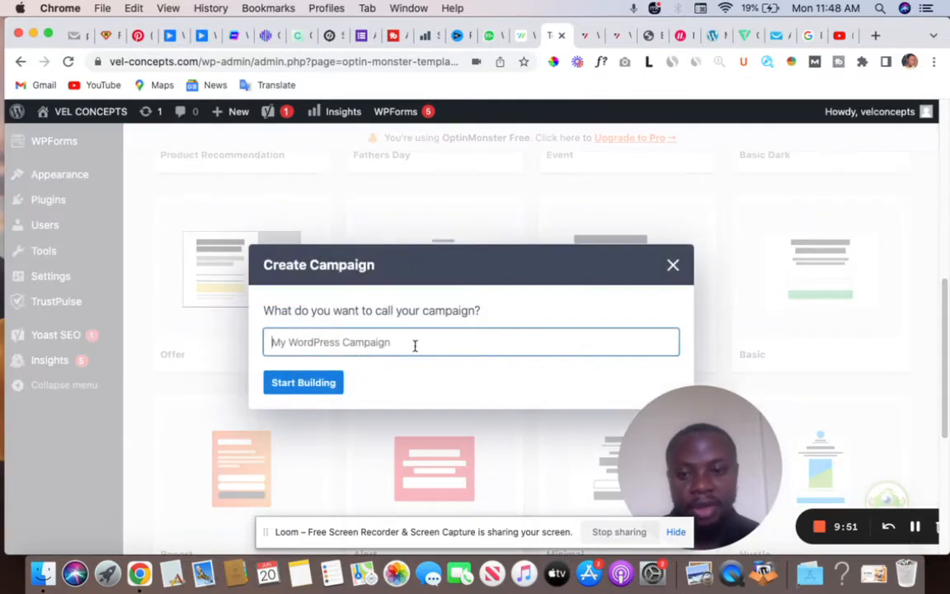
click(280, 343)
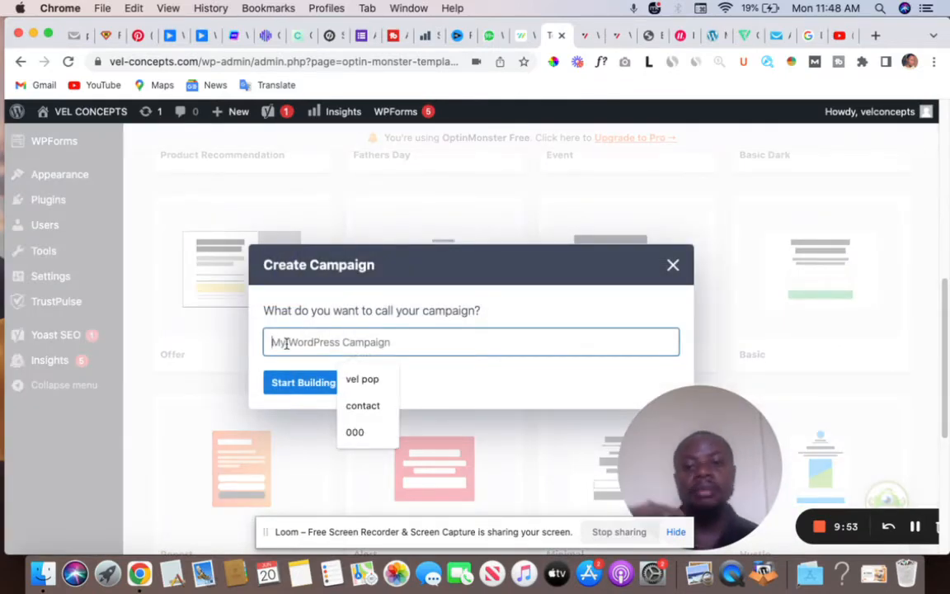
click(357, 432)
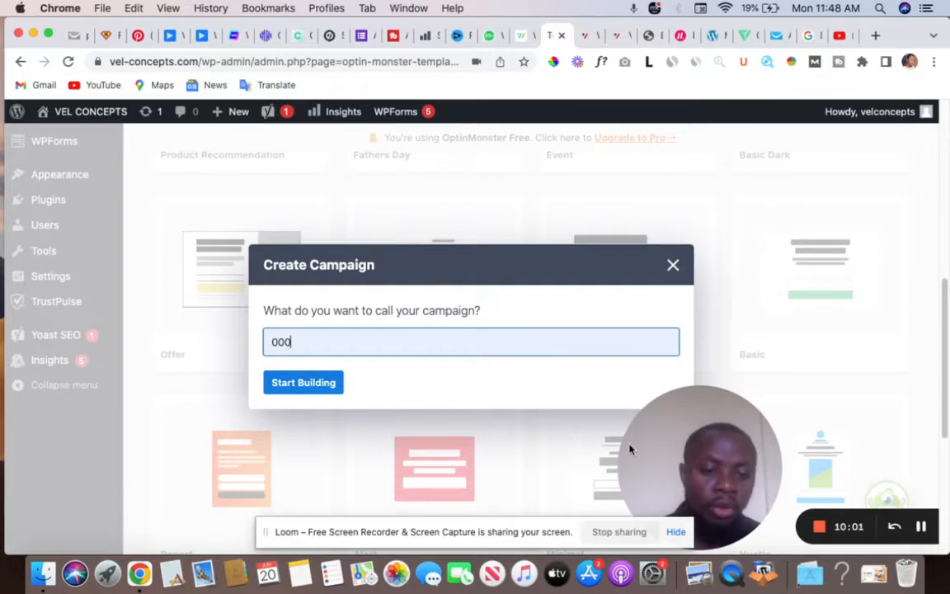
drag(670, 437, 773, 452)
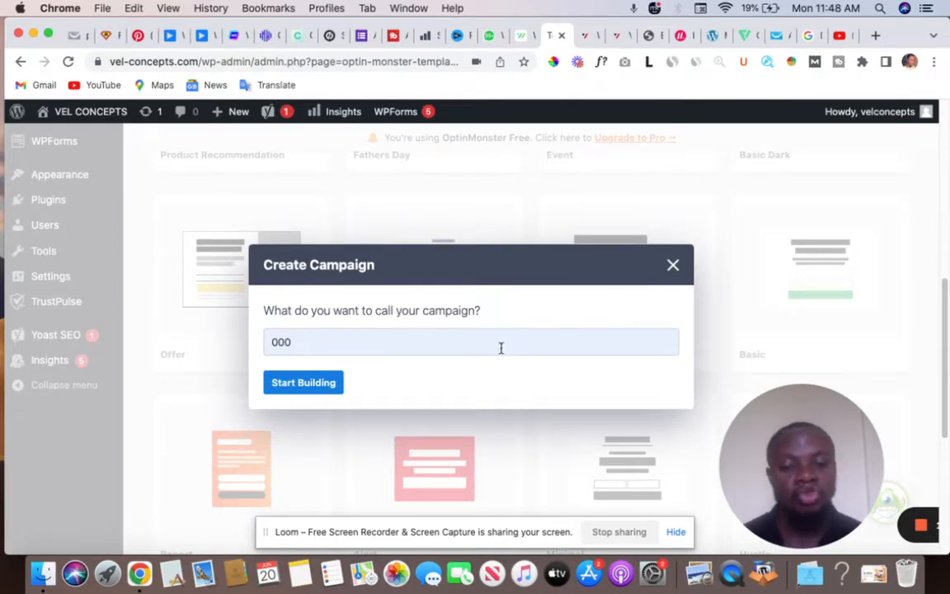
drag(764, 435, 621, 434)
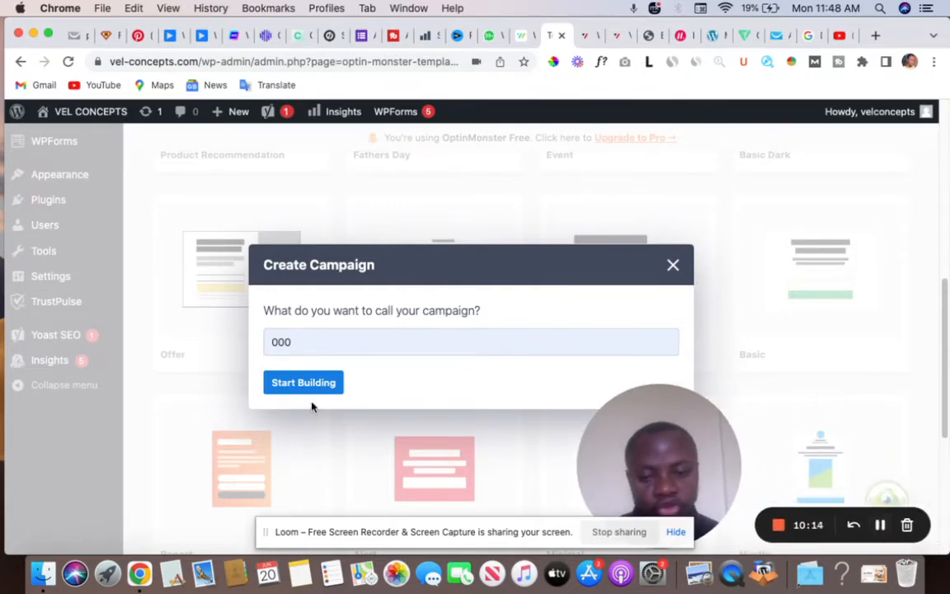
drag(678, 467, 752, 467)
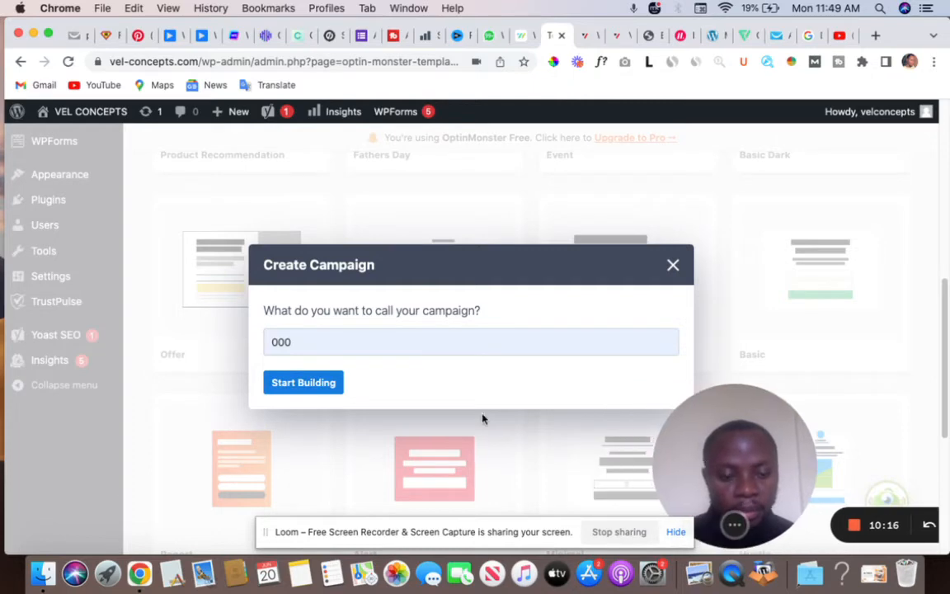
click(304, 385)
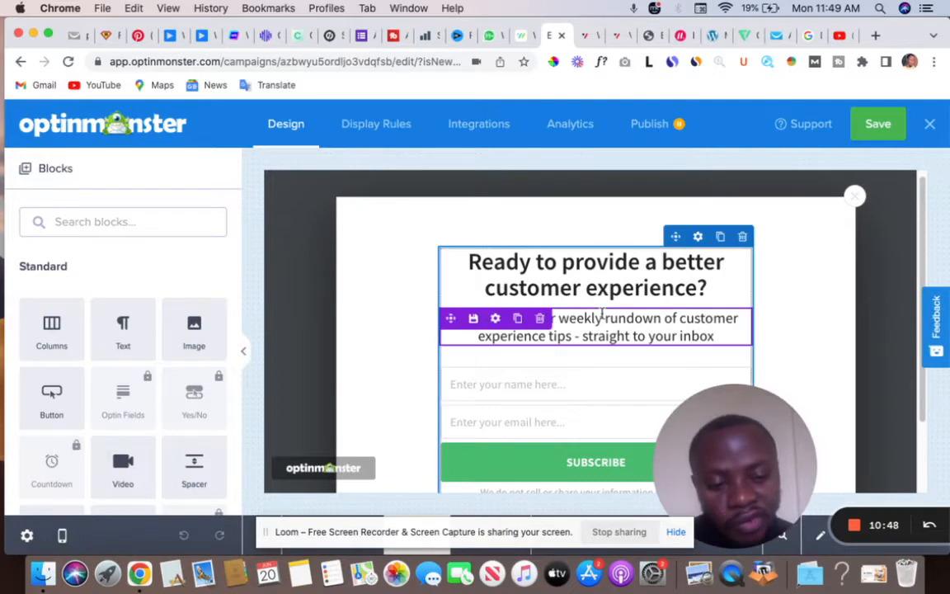
Make the popup's heading "Ready to provide a better customer experience?" bold.
scroll(519, 320, down, 3)
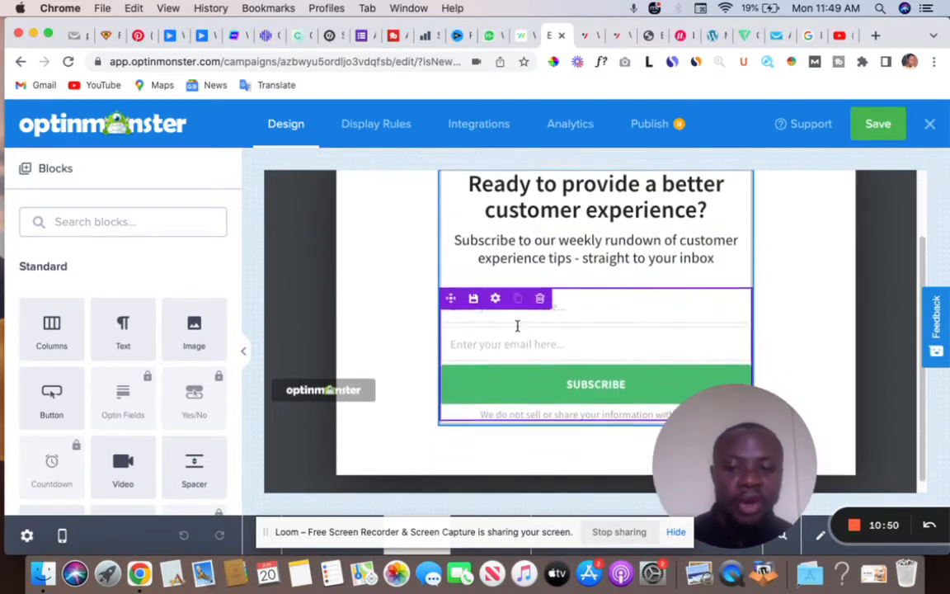
scroll(517, 324, up, 1)
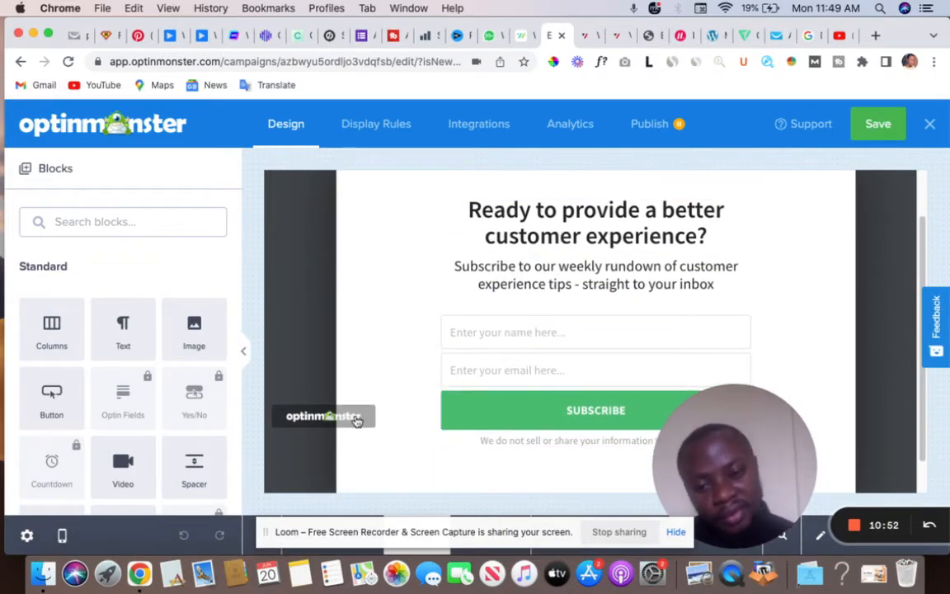
scroll(394, 397, down, 2)
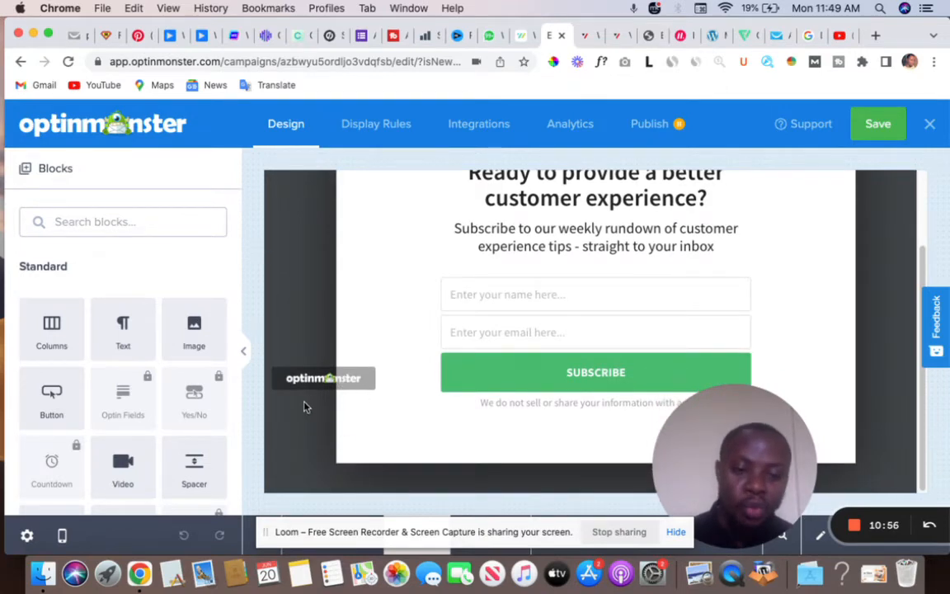
scroll(350, 385, up, 1)
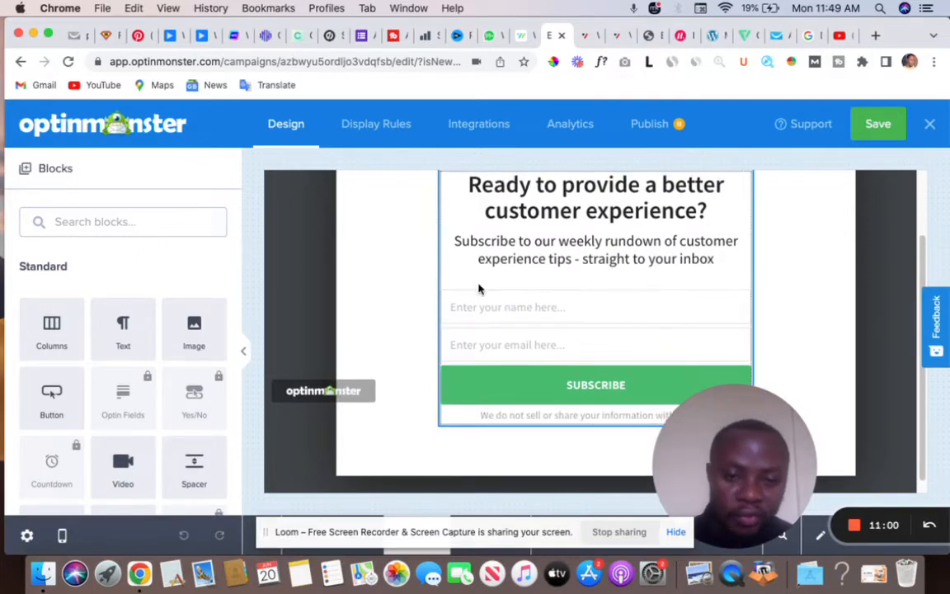
scroll(536, 301, up, 1)
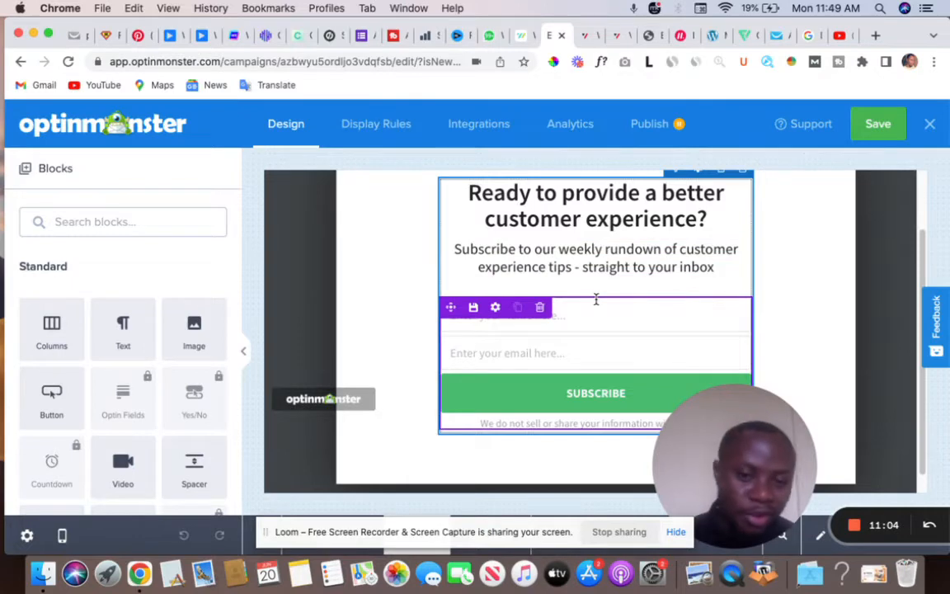
scroll(663, 219, up, 1)
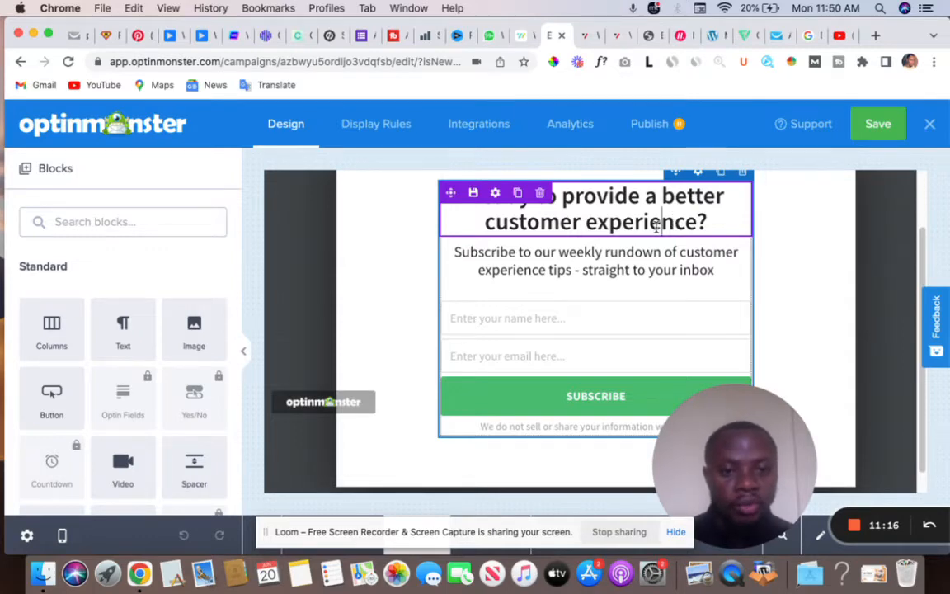
triple_click(657, 227)
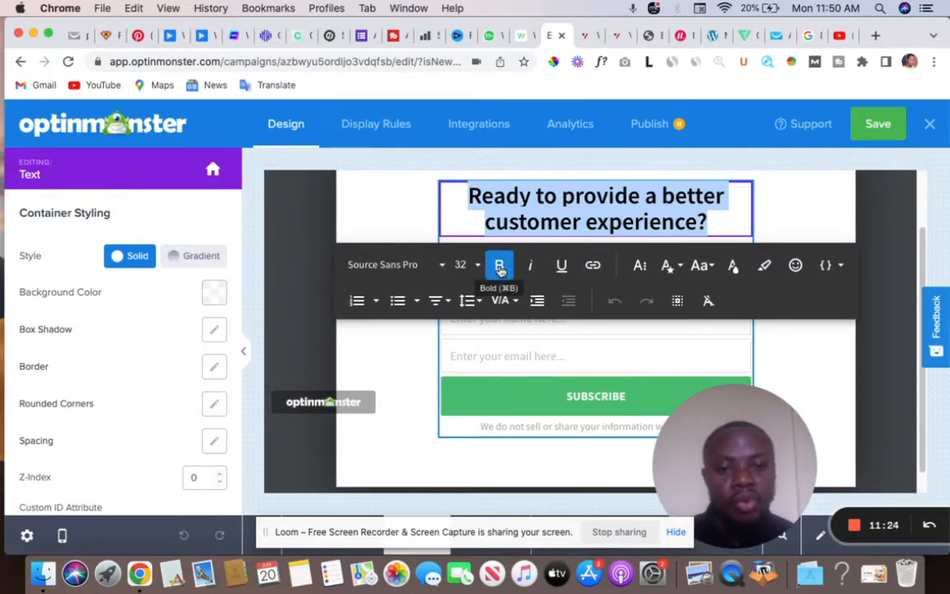
click(499, 267)
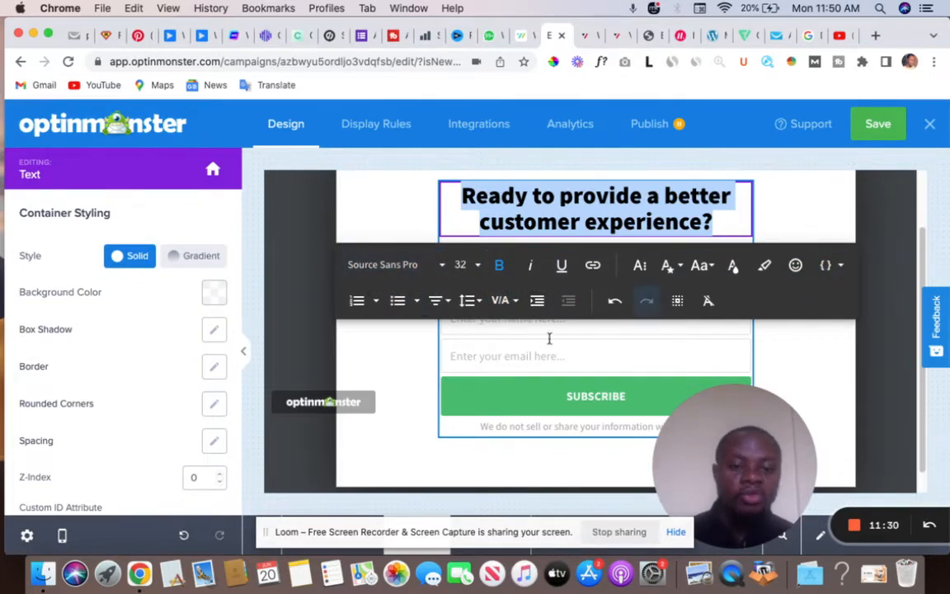
click(368, 371)
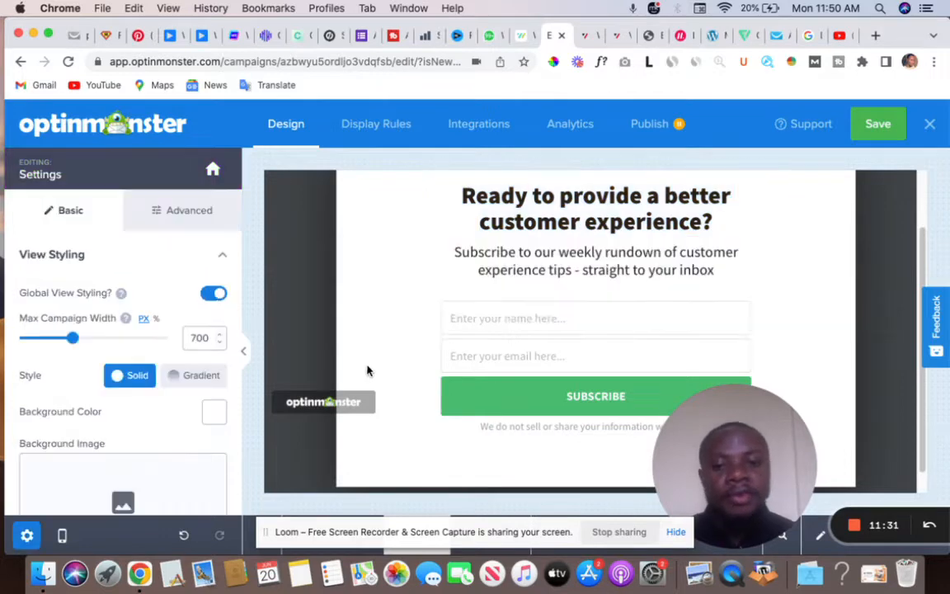
Make the word "inbox" bold in the popup's subscription text below the heading.
click(575, 269)
triple_click(575, 268)
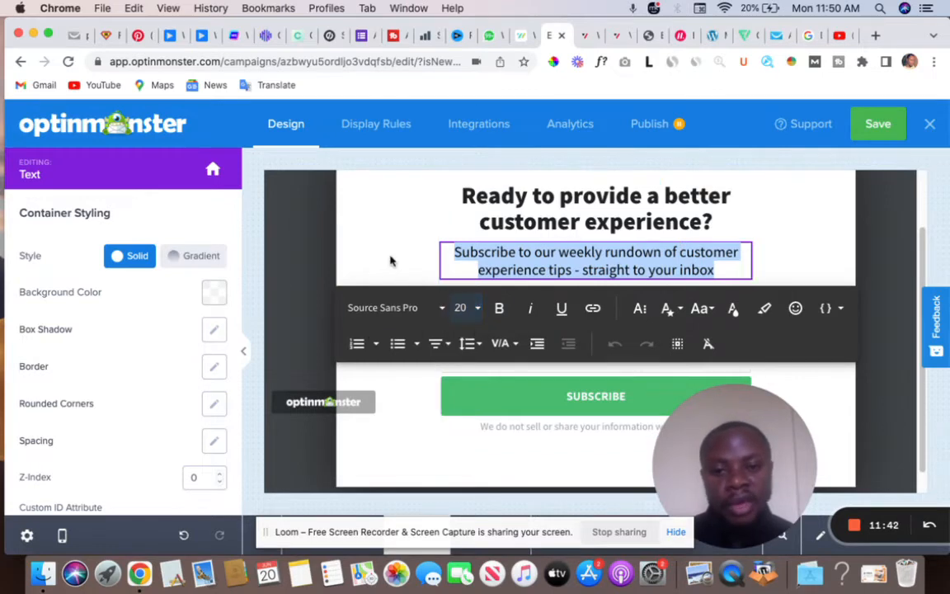
click(445, 272)
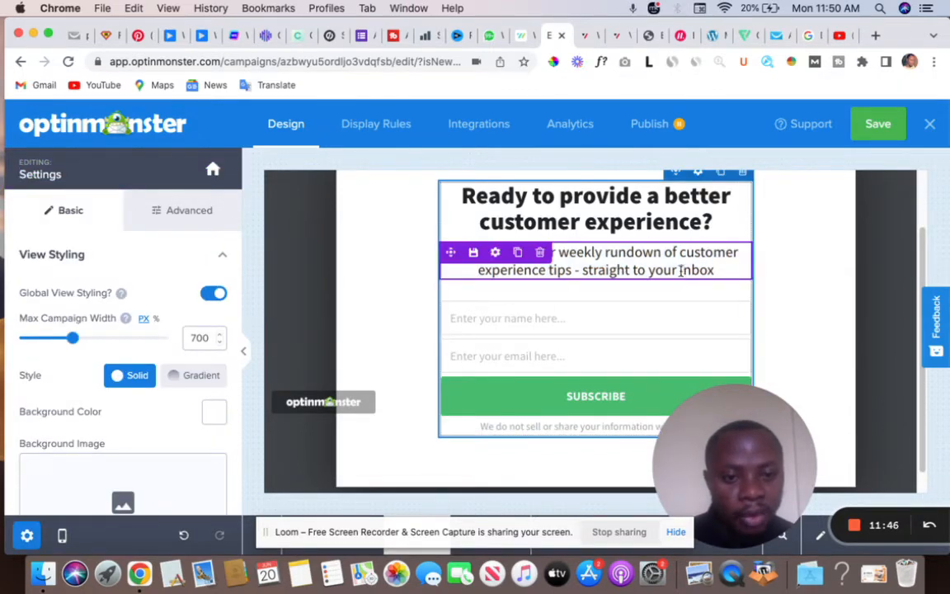
click(728, 274)
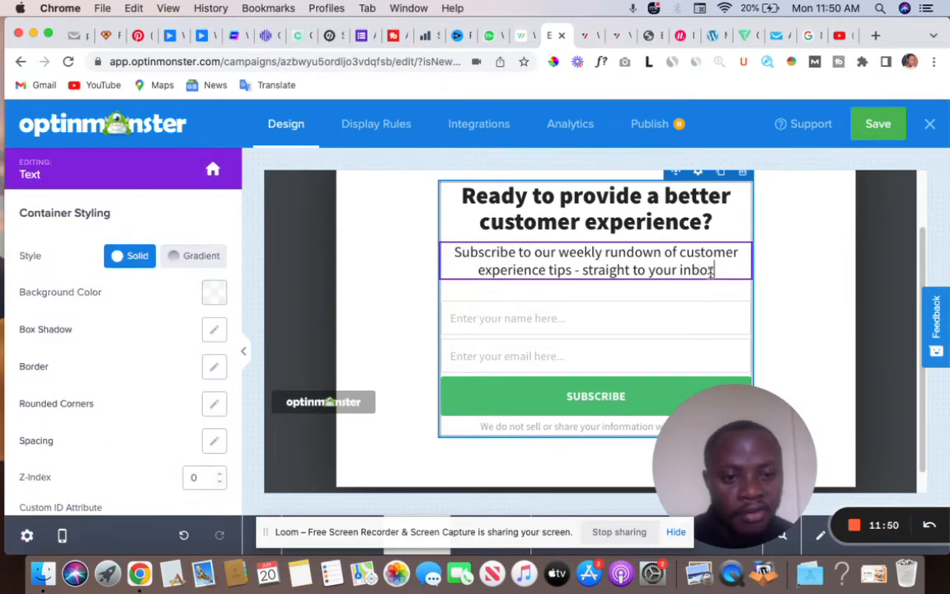
drag(710, 272, 678, 272)
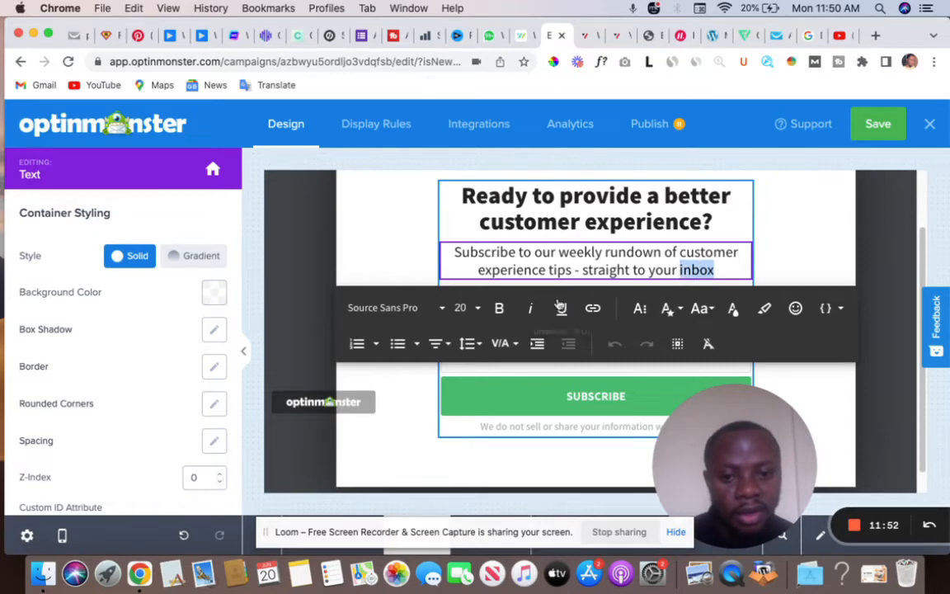
click(499, 310)
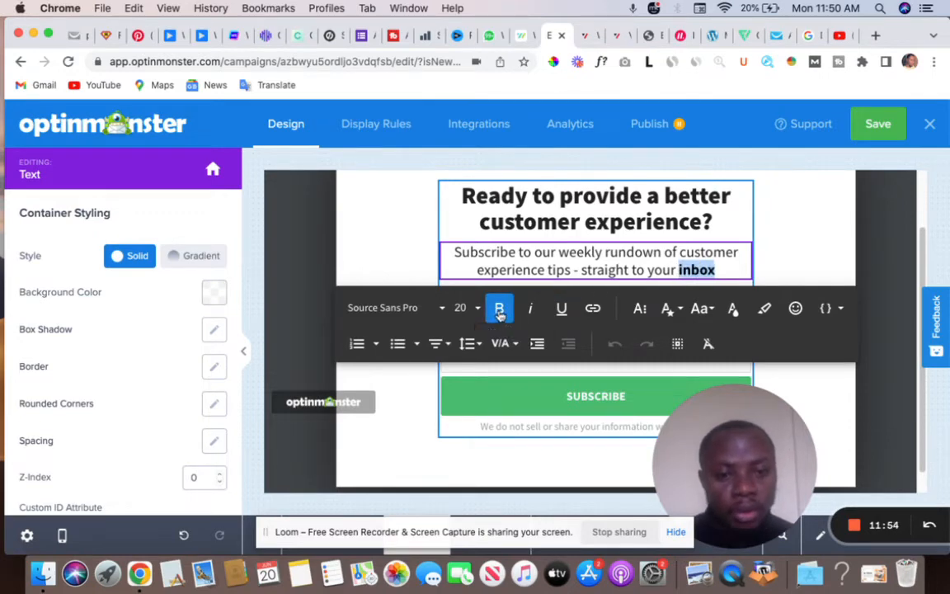
click(716, 275)
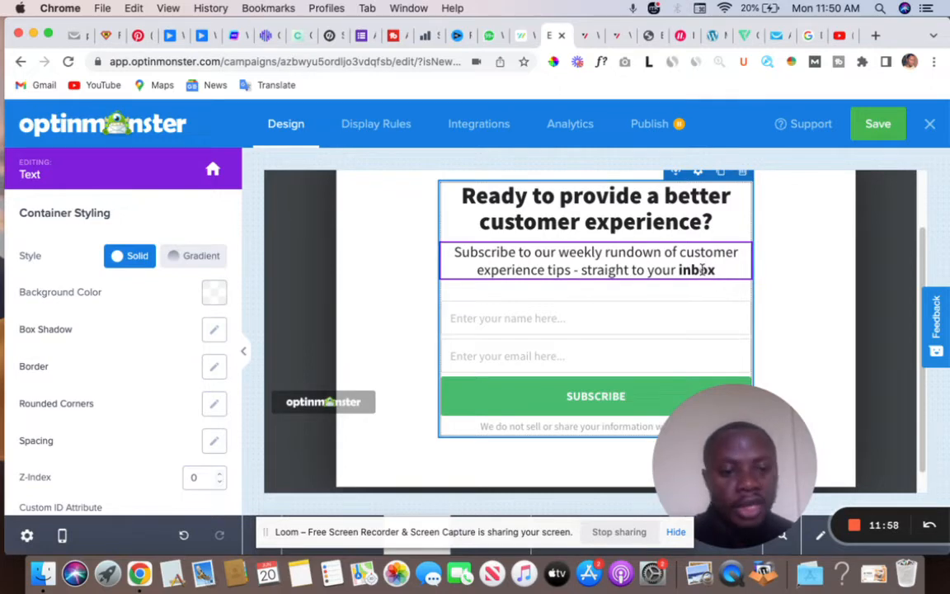
Add an Image block above the popup's heading and close the image selection without choosing a picture.
scroll(625, 325, up, 3)
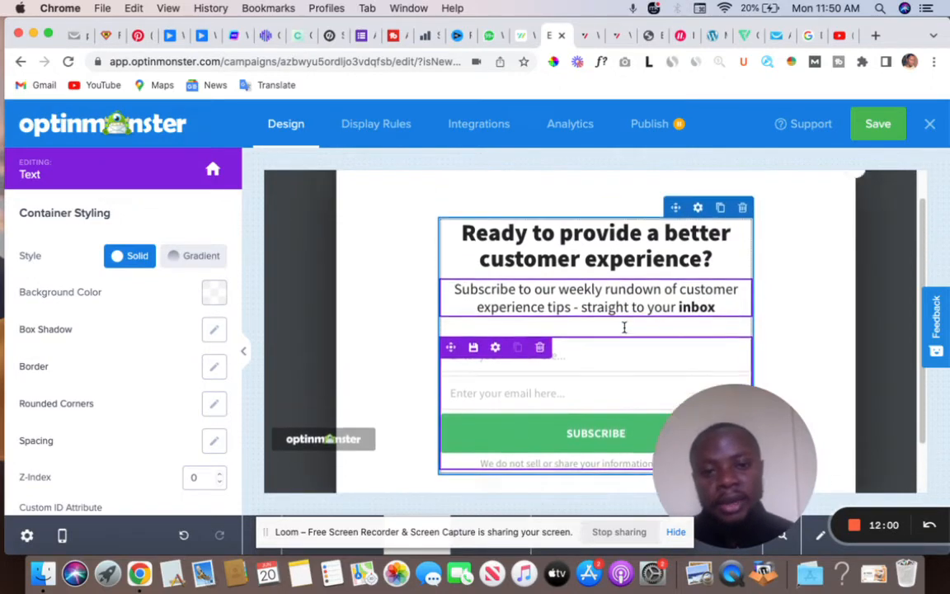
click(213, 169)
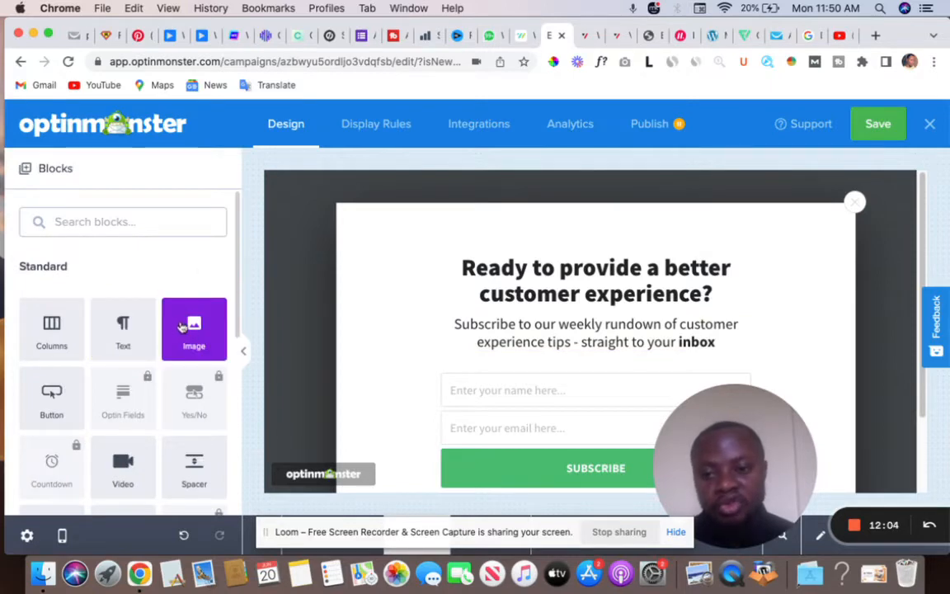
drag(185, 328, 536, 239)
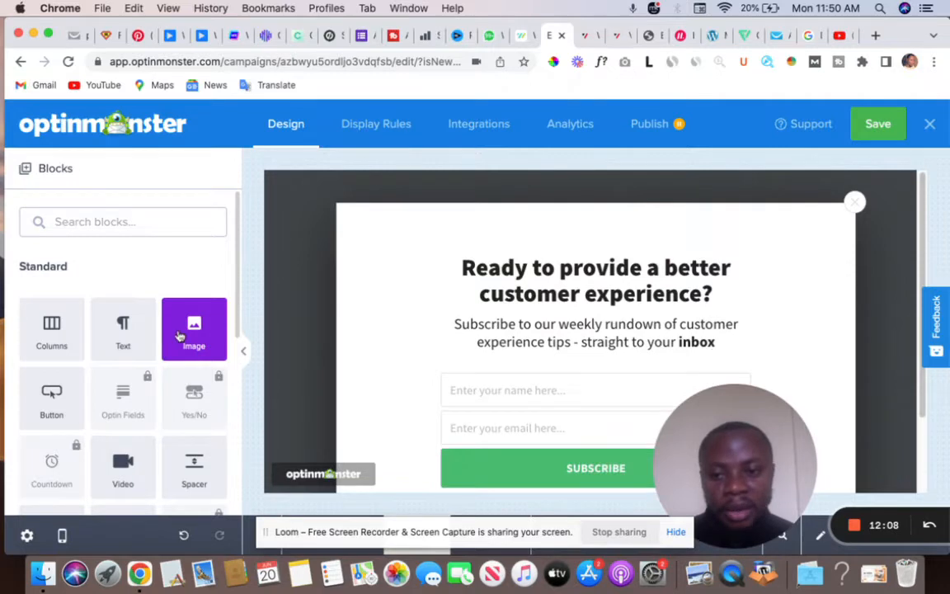
drag(180, 334, 610, 276)
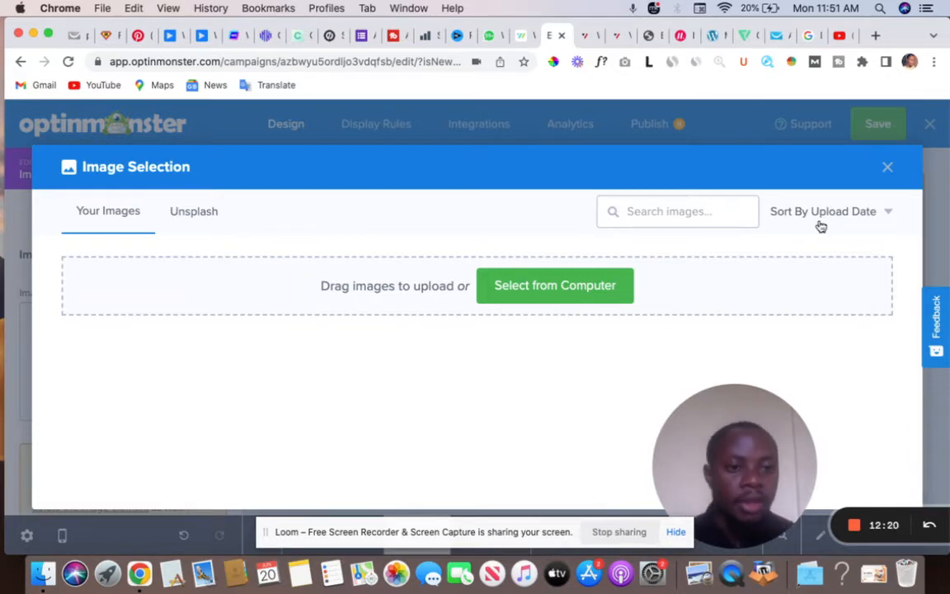
click(887, 175)
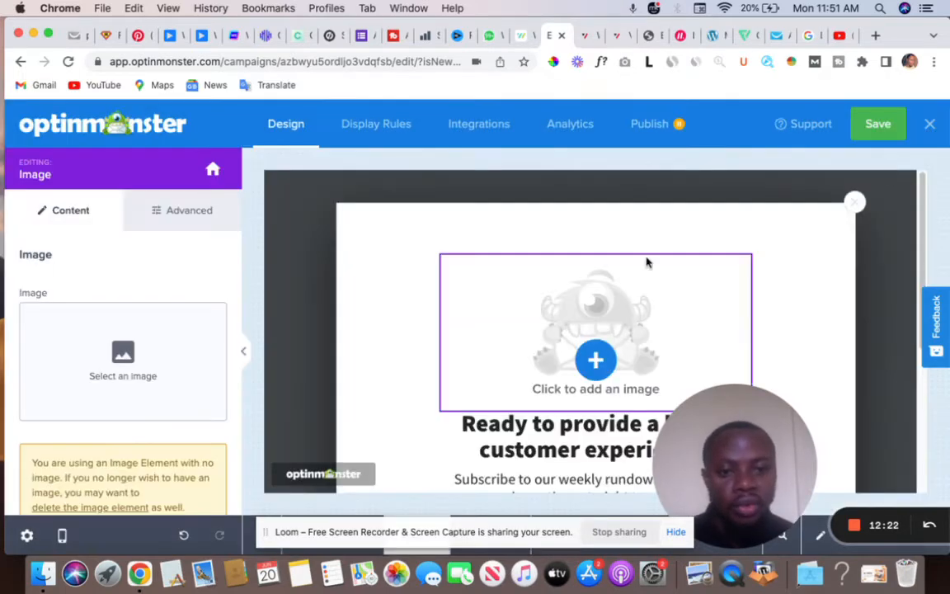
Delete the empty Image block above the popup's heading.
scroll(649, 319, down, 2)
scroll(571, 268, up, 2)
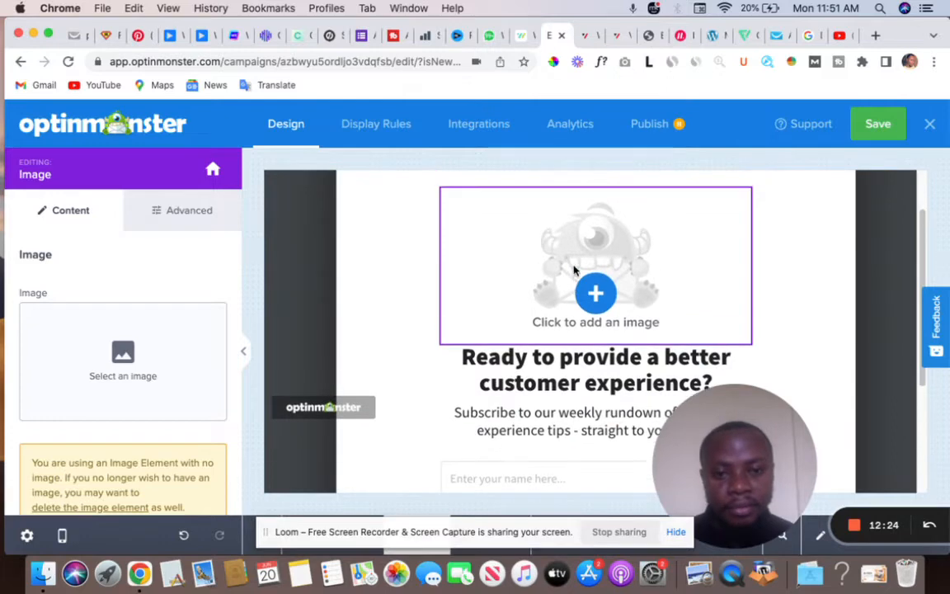
right_click(588, 261)
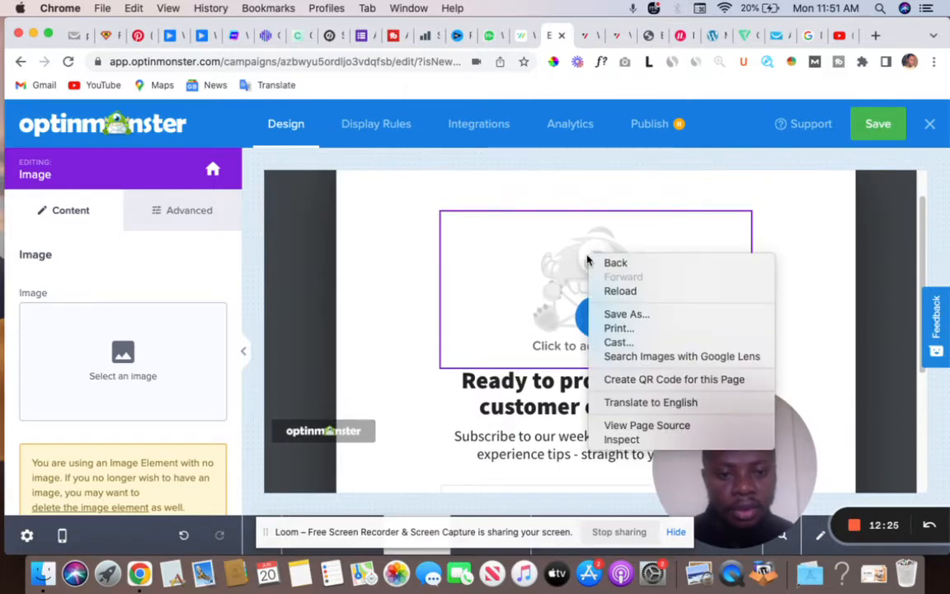
click(380, 299)
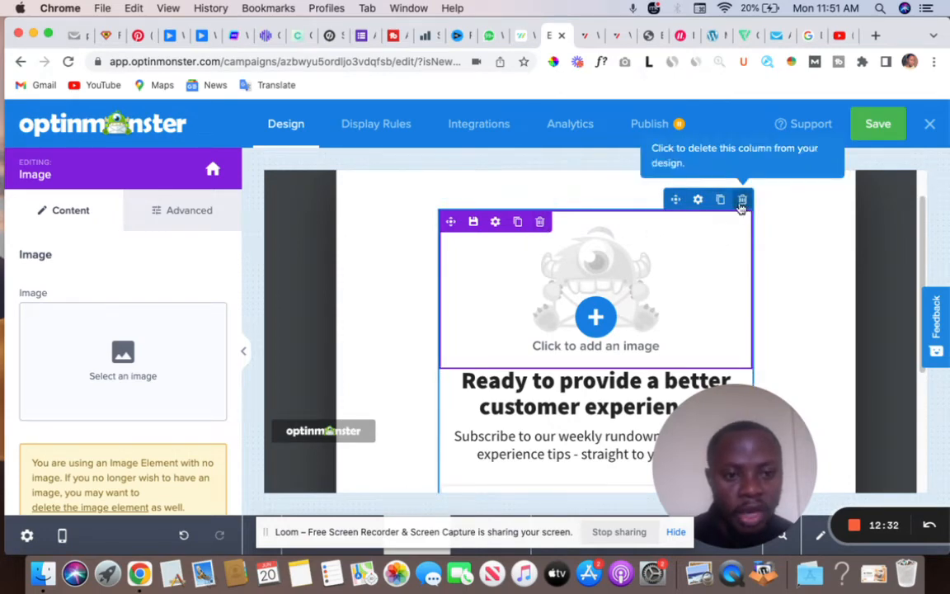
click(539, 221)
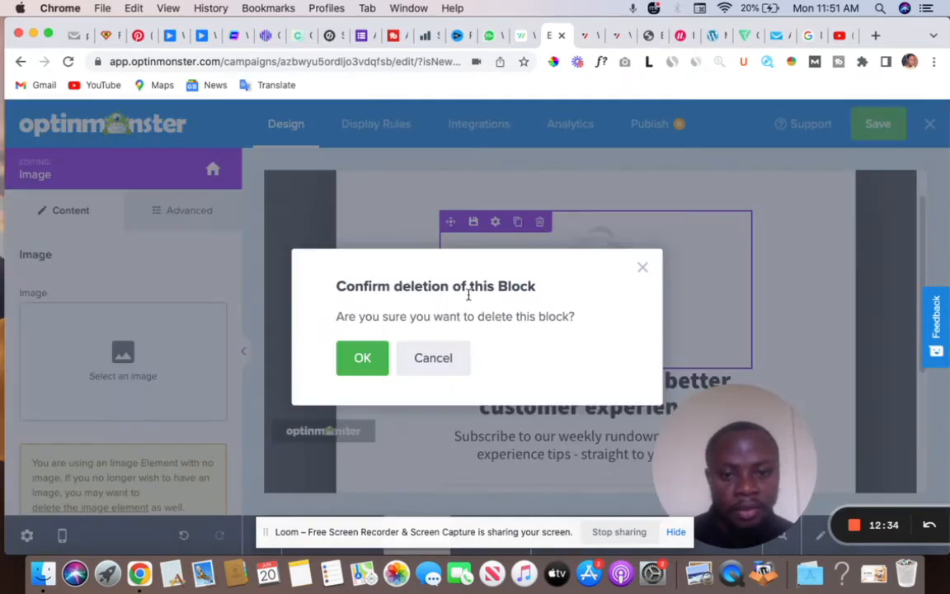
click(361, 357)
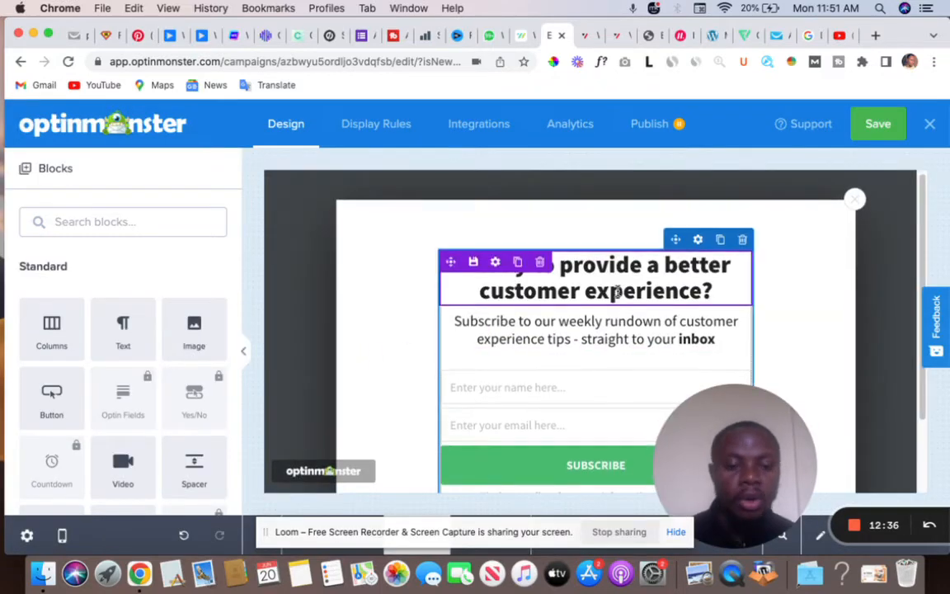
Set the campaign's display rule for time on page to at least 10 seconds.
scroll(617, 292, down, 3)
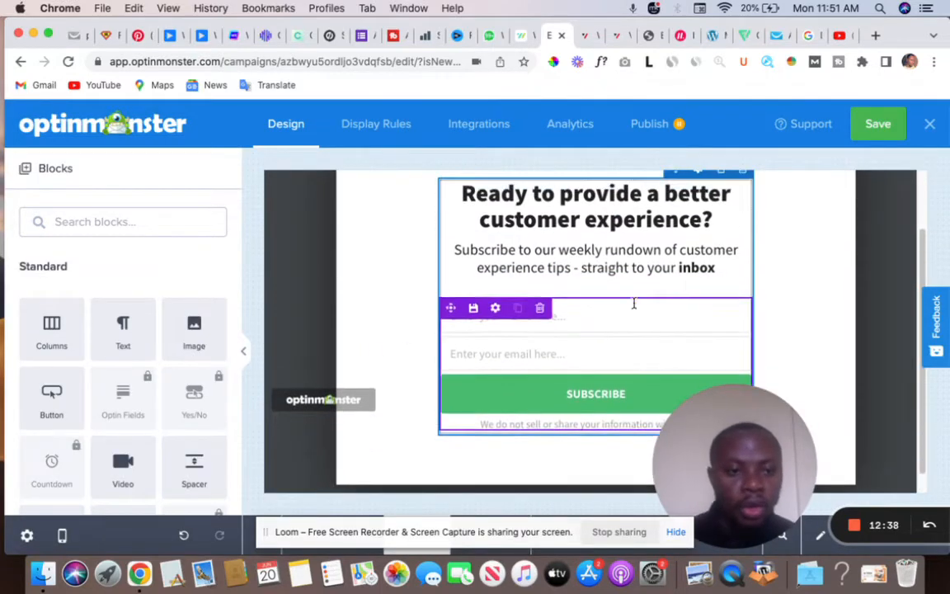
scroll(633, 304, up, 1)
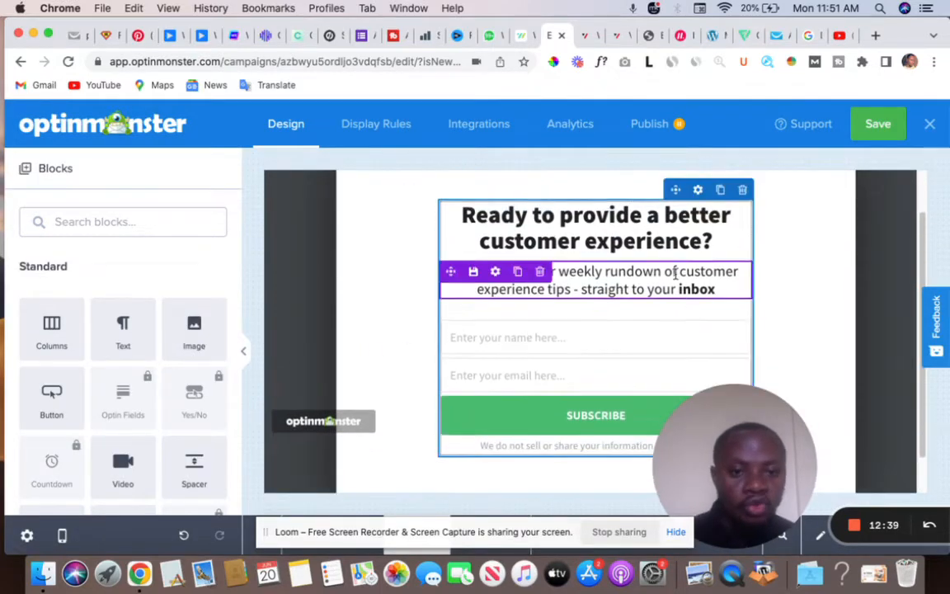
click(384, 126)
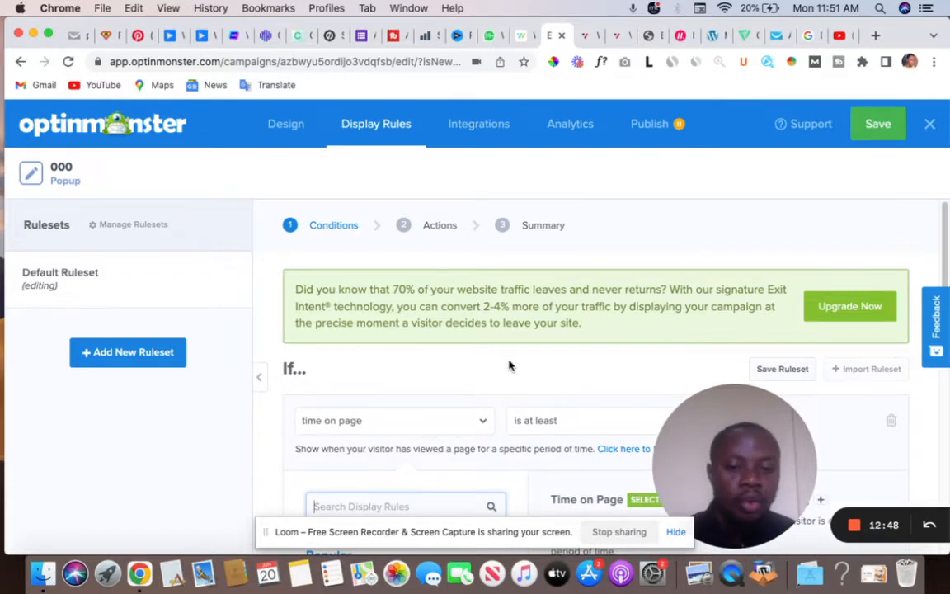
scroll(508, 365, down, 3)
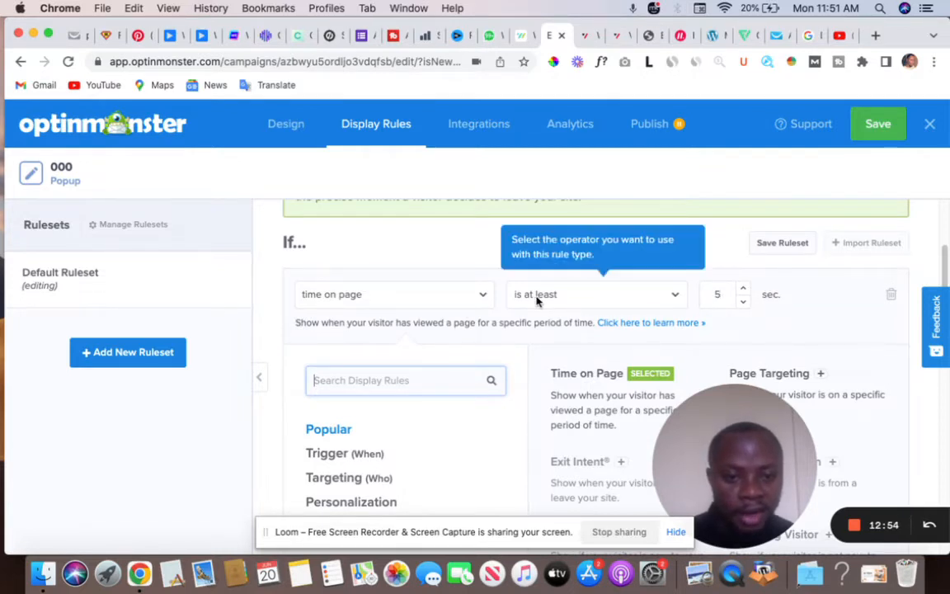
click(743, 290)
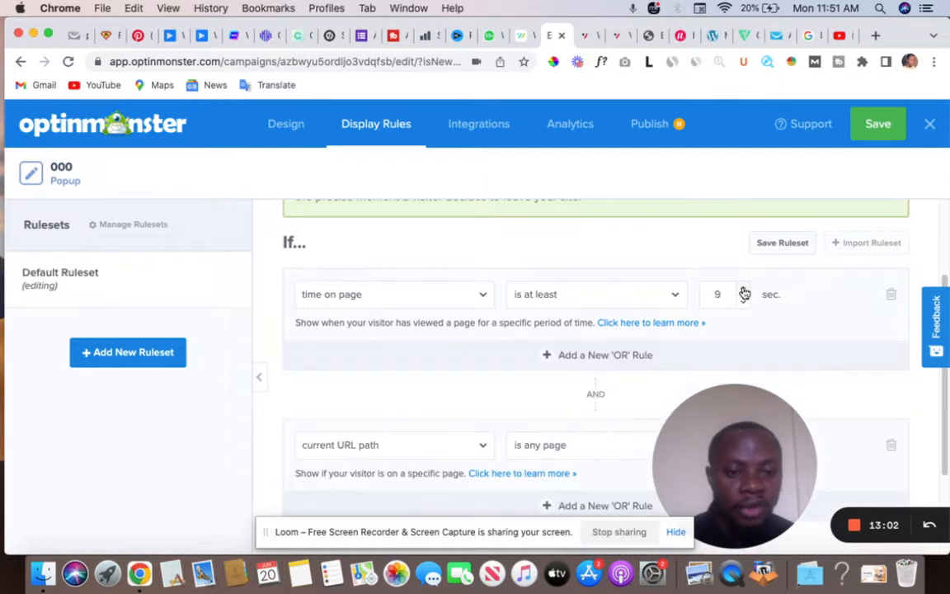
click(744, 291)
scroll(425, 382, down, 3)
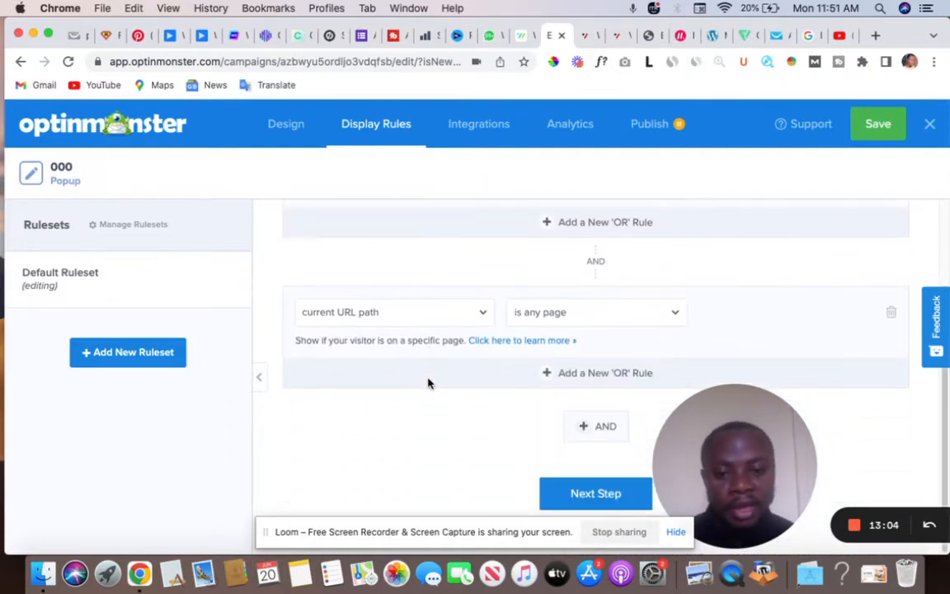
scroll(428, 382, up, 4)
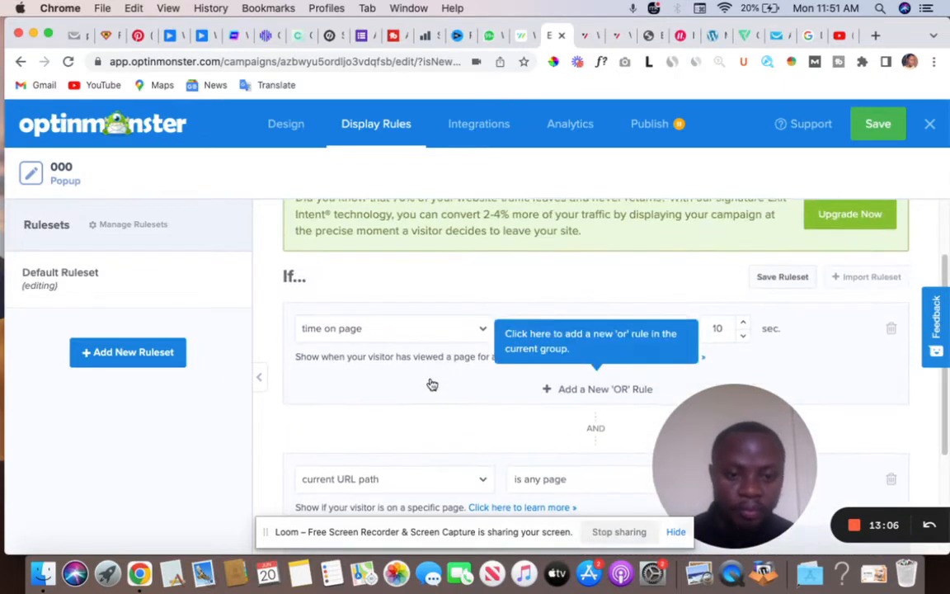
scroll(432, 384, down, 1)
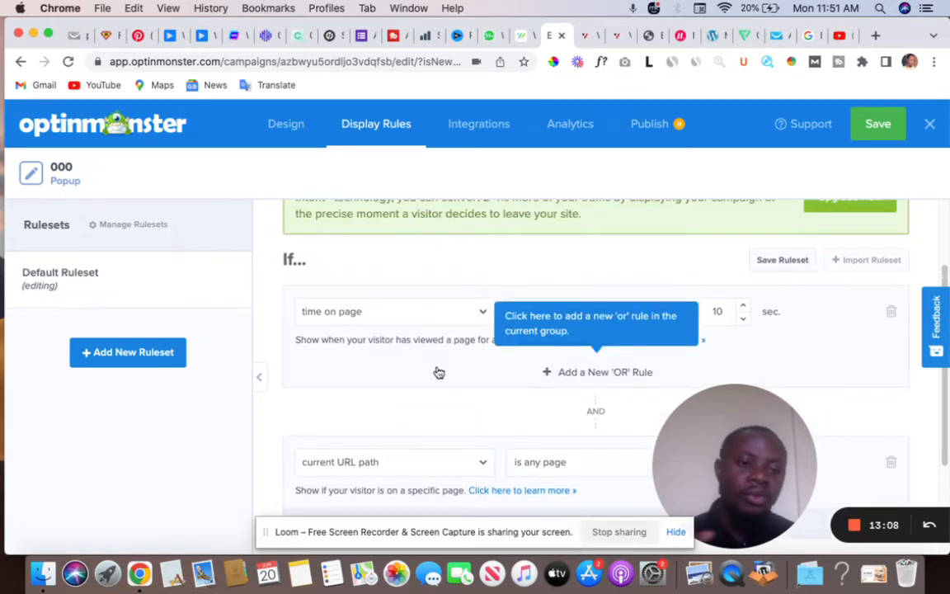
Check the campaign's integrations and publish settings, and save the campaign.
click(482, 128)
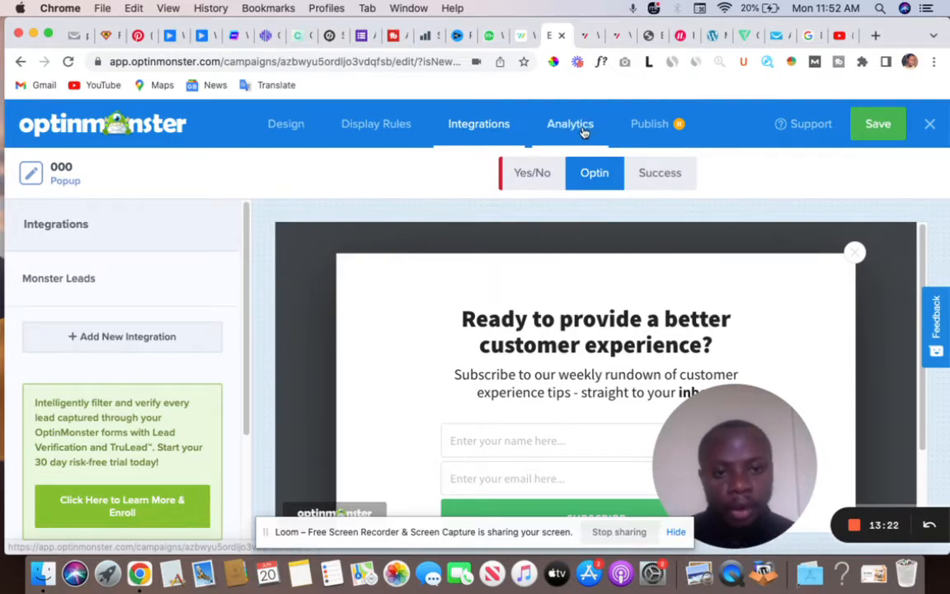
click(651, 126)
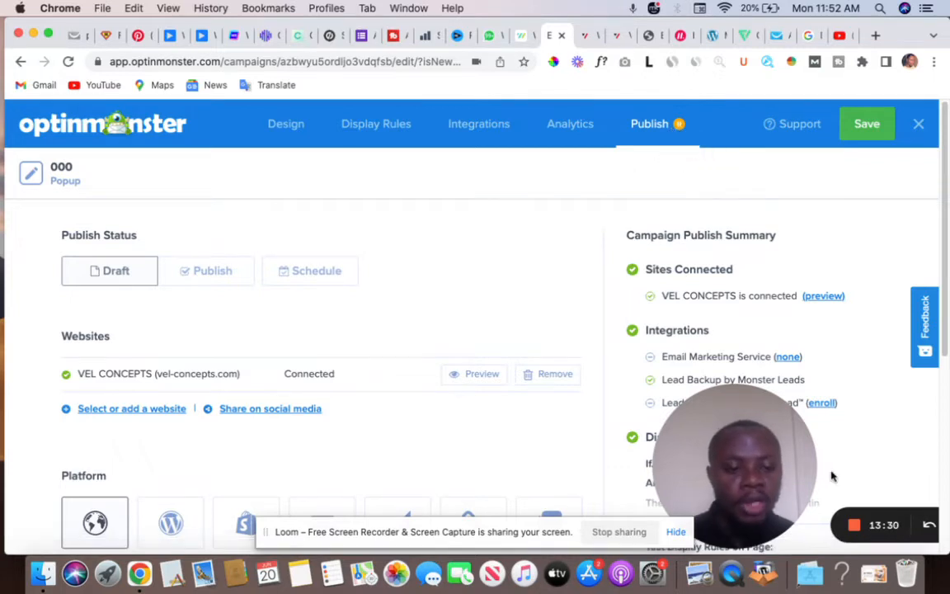
drag(717, 477, 586, 437)
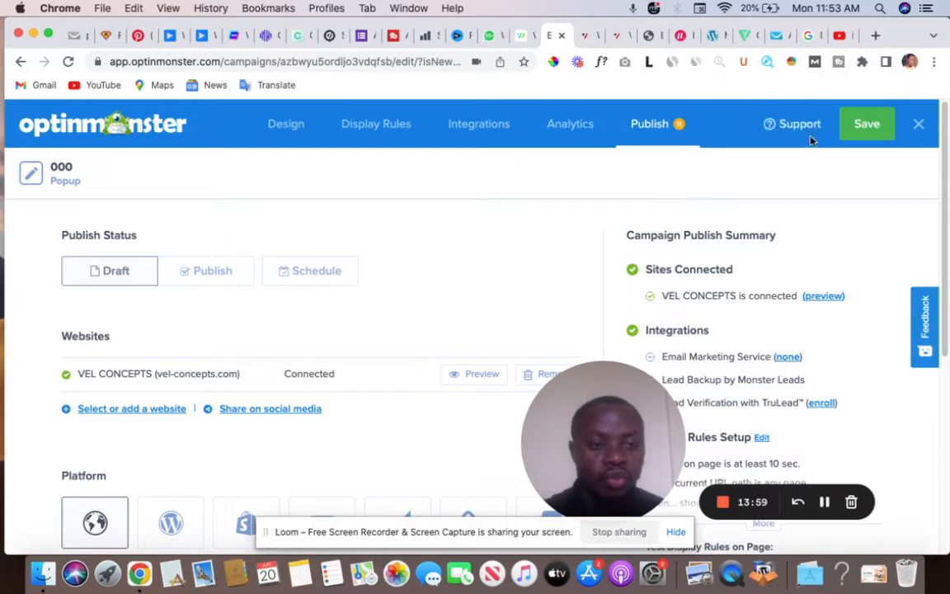
click(874, 132)
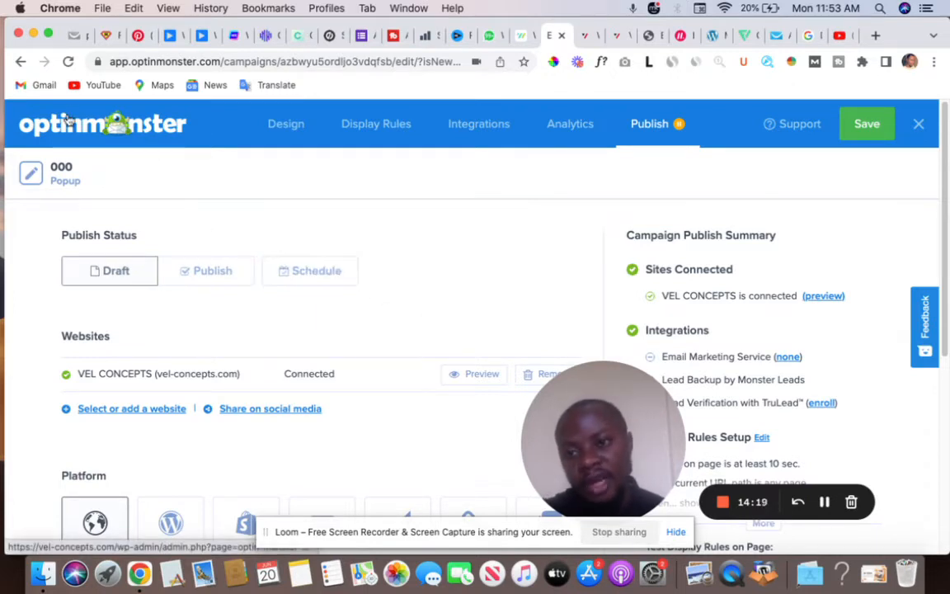
Leave the campaign builder for WordPress and return to the OptinMonster campaigns list.
click(99, 131)
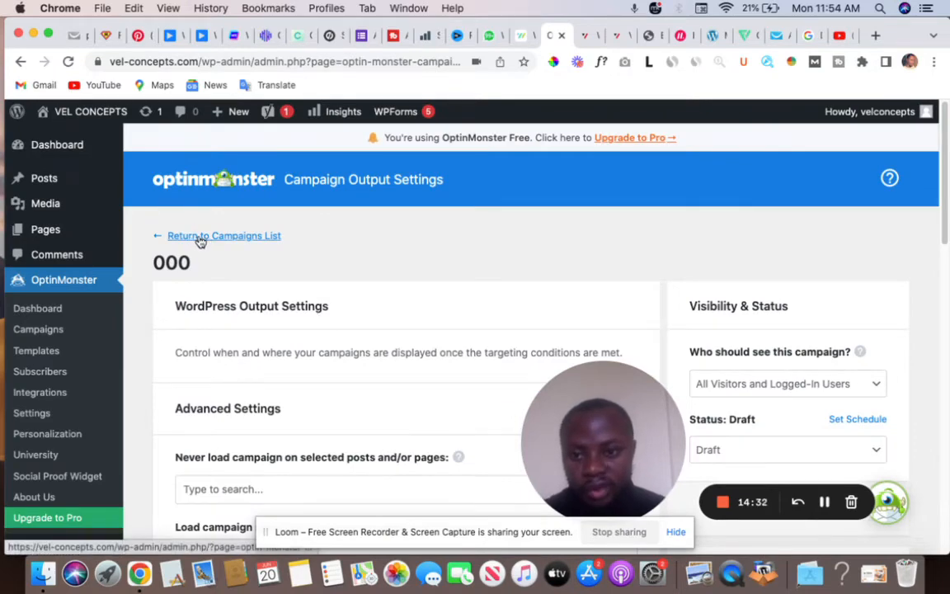
click(241, 237)
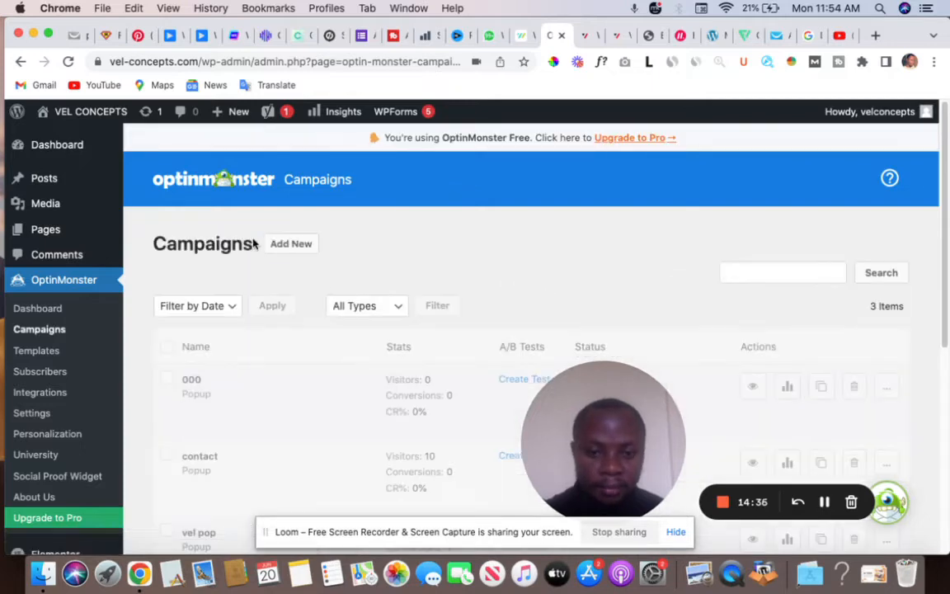
scroll(435, 335, down, 5)
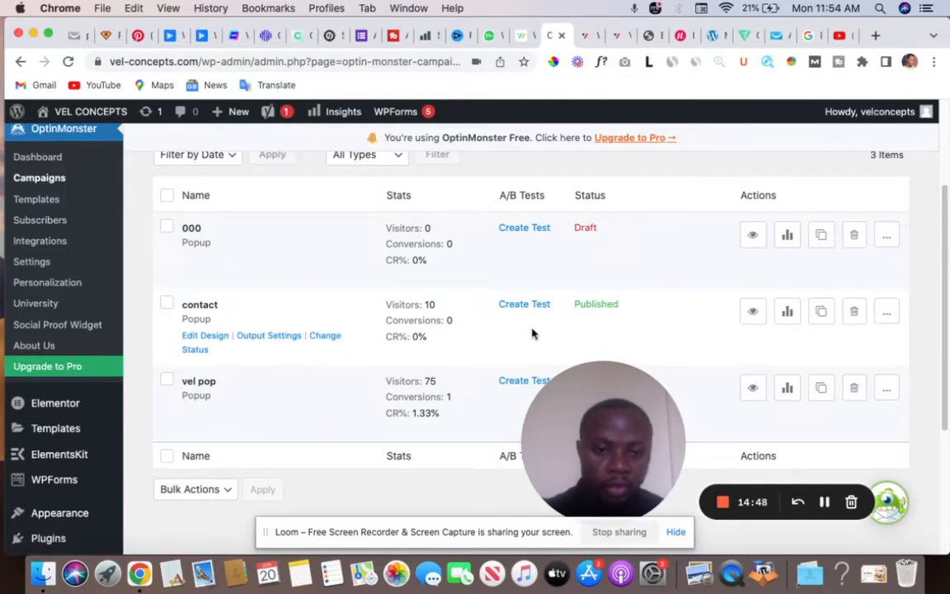
scroll(589, 263, down, 1)
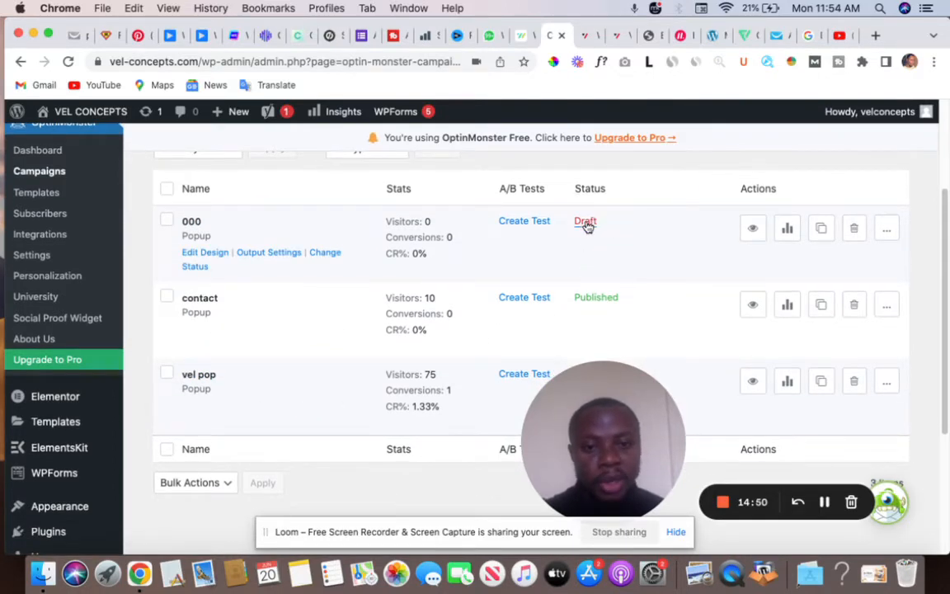
Review the status options available for campaign 000 and close them without choosing one.
click(585, 222)
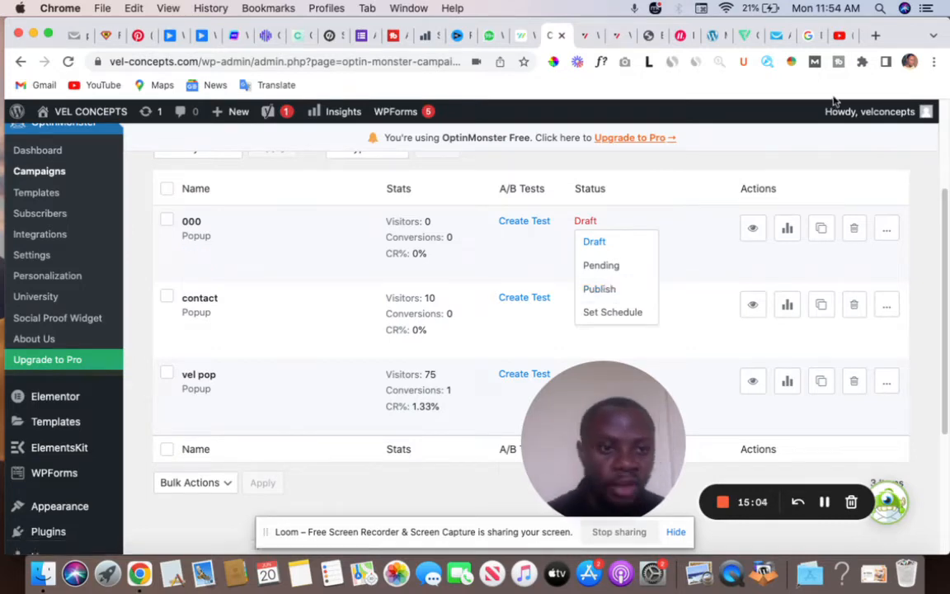
click(935, 63)
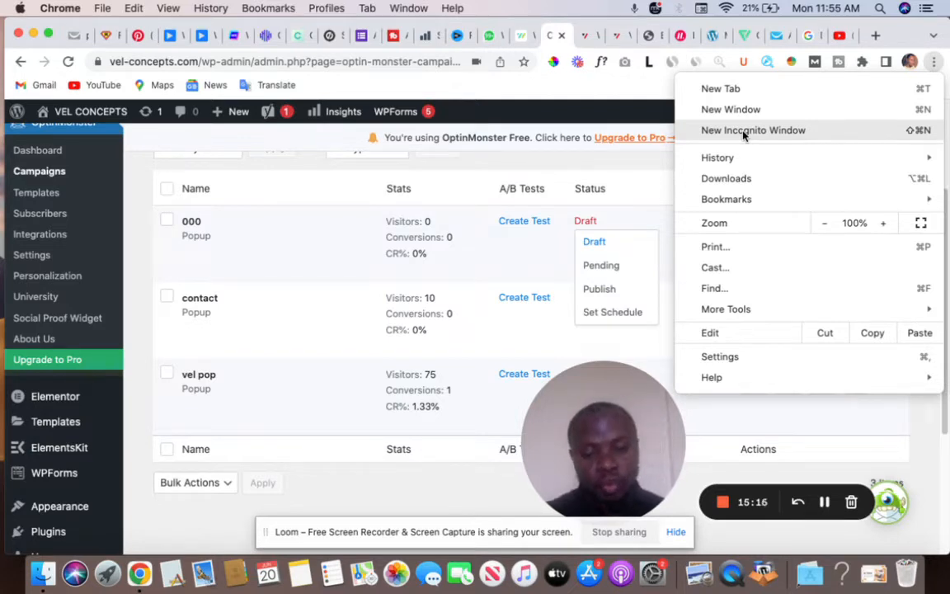
click(653, 163)
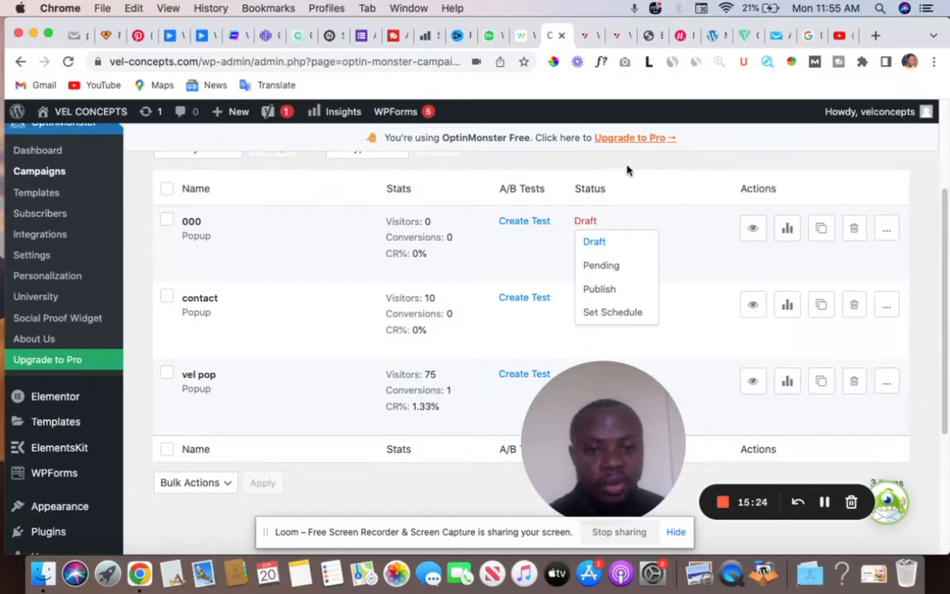
click(627, 170)
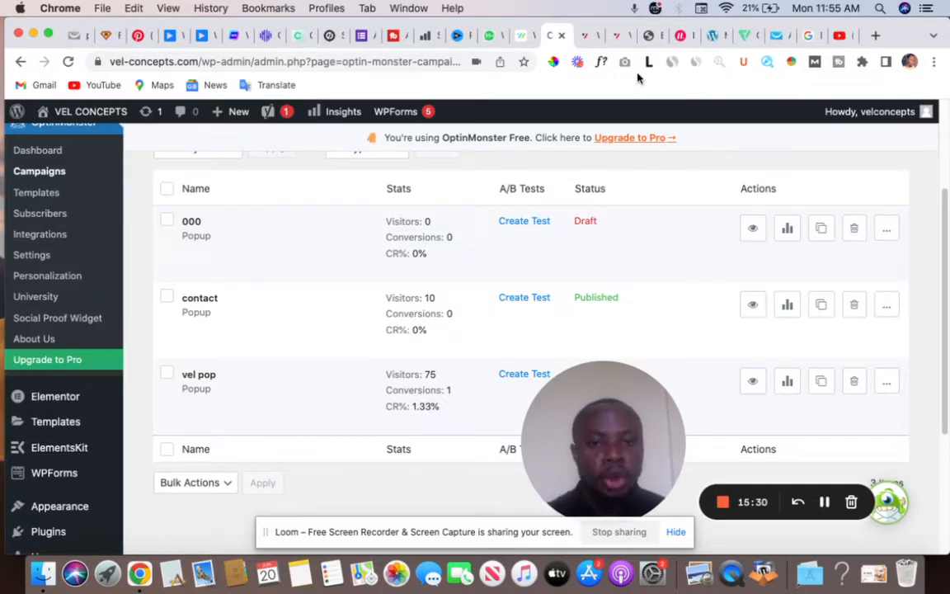
Test the Build My Website button on the live websites page, view its Contact Us popup, and close the popup.
click(587, 37)
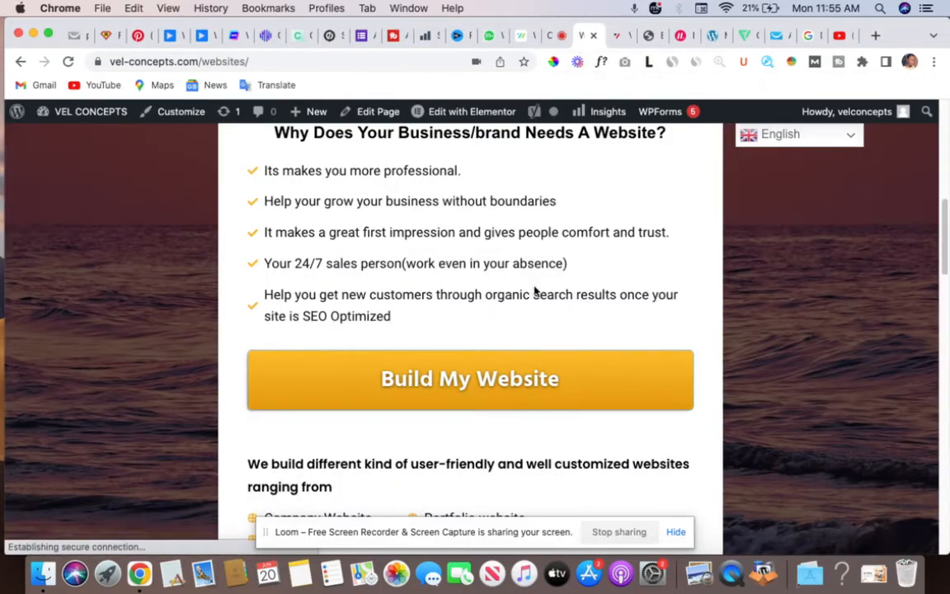
scroll(535, 294, down, 2)
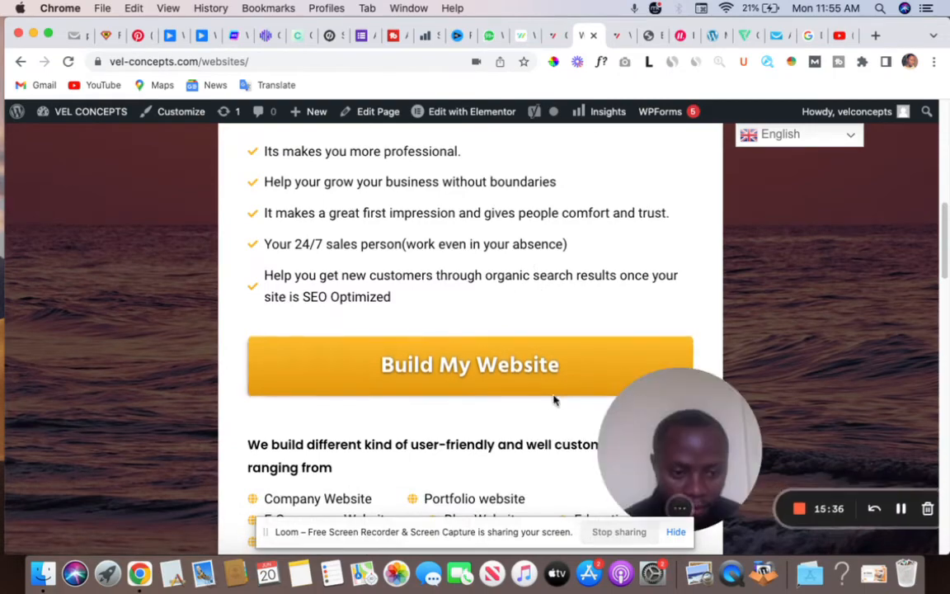
scroll(502, 308, up, 3)
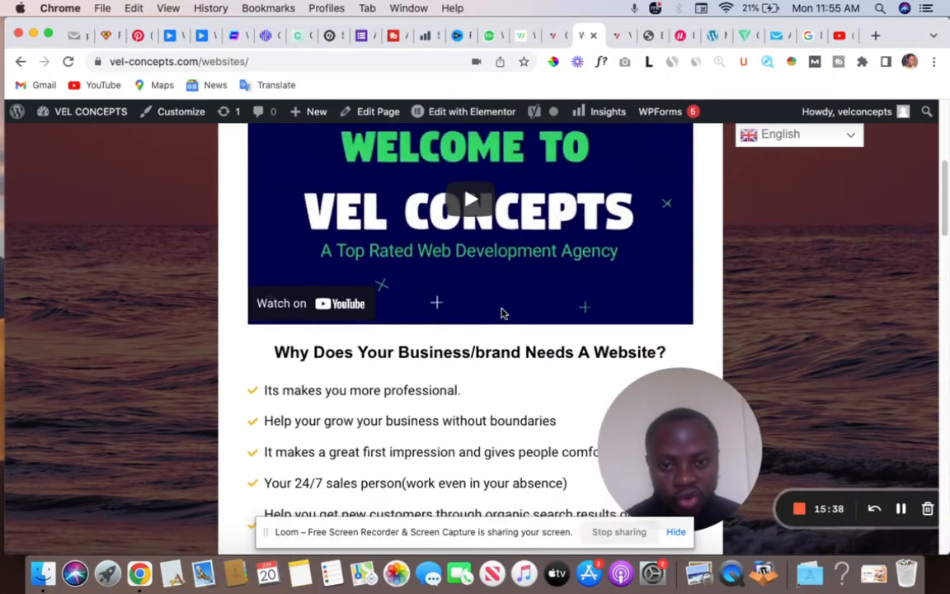
scroll(500, 318, down, 3)
click(471, 350)
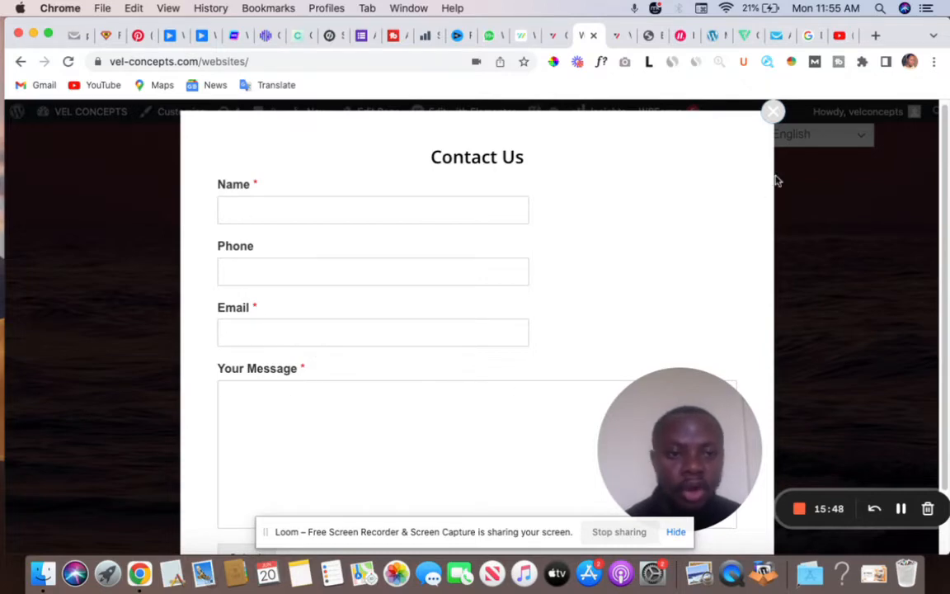
click(773, 111)
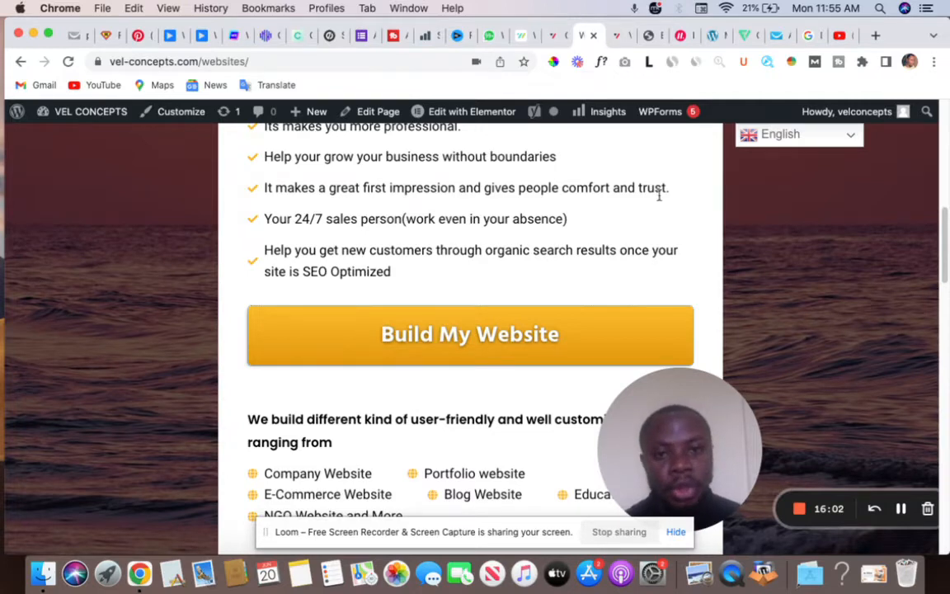
Return to the WordPress admin and open the page for adding new plugins.
click(550, 37)
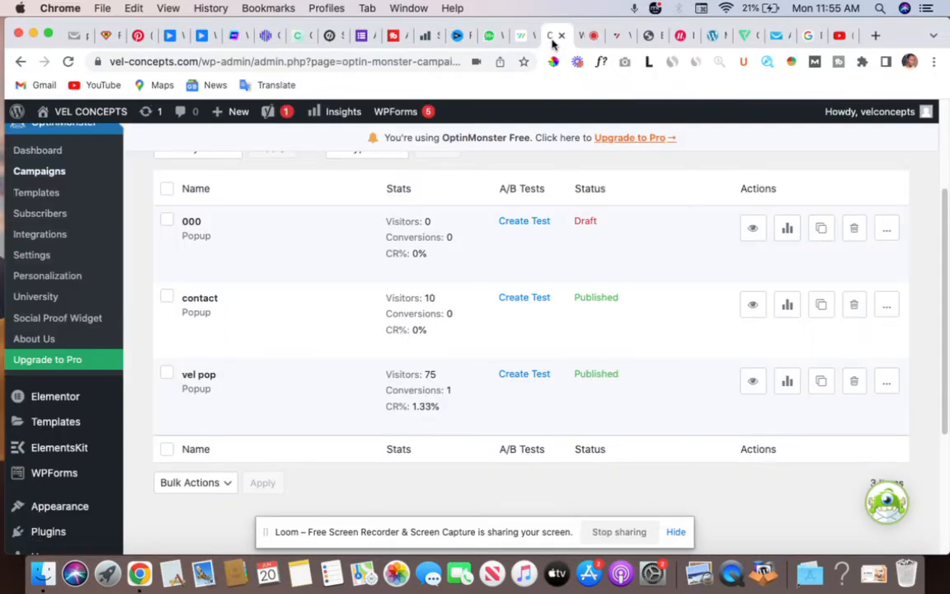
click(38, 194)
scroll(70, 259, up, 1)
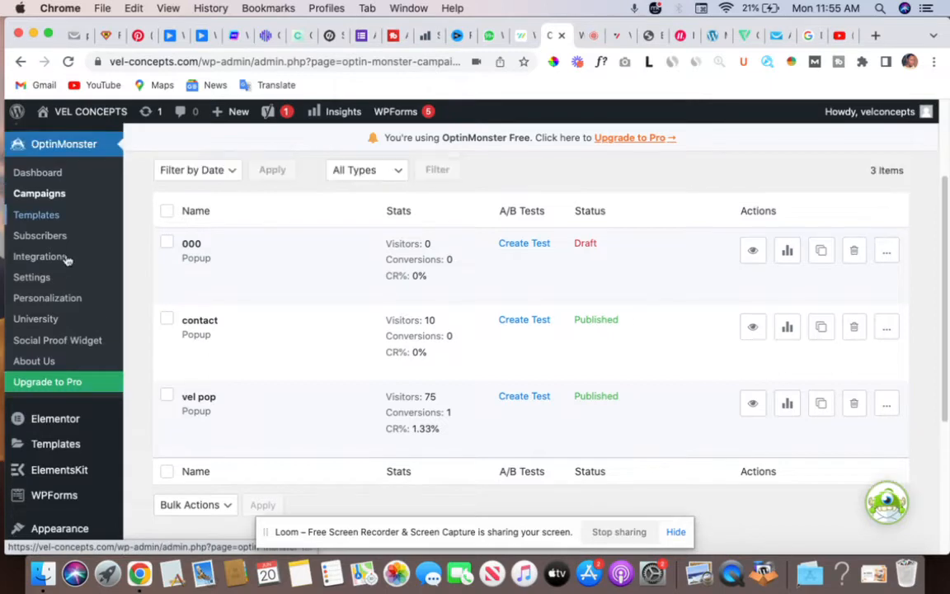
scroll(74, 271, down, 2)
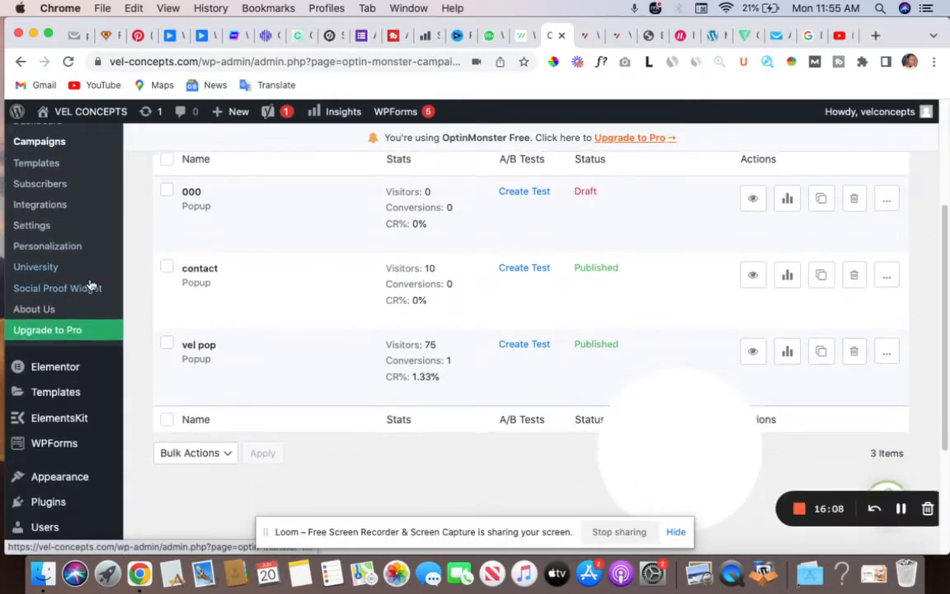
scroll(113, 272, up, 2)
scroll(114, 273, up, 1)
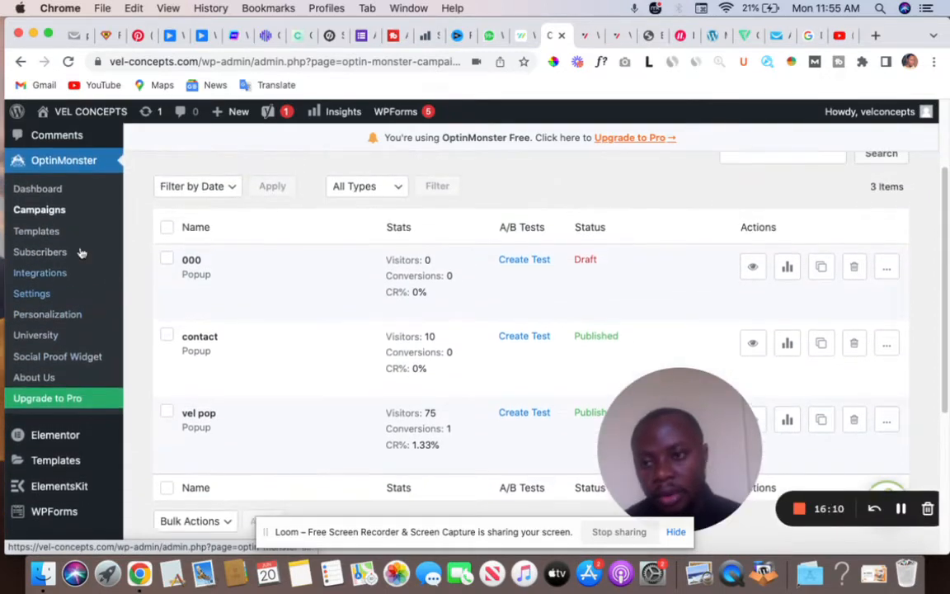
scroll(68, 313, down, 5)
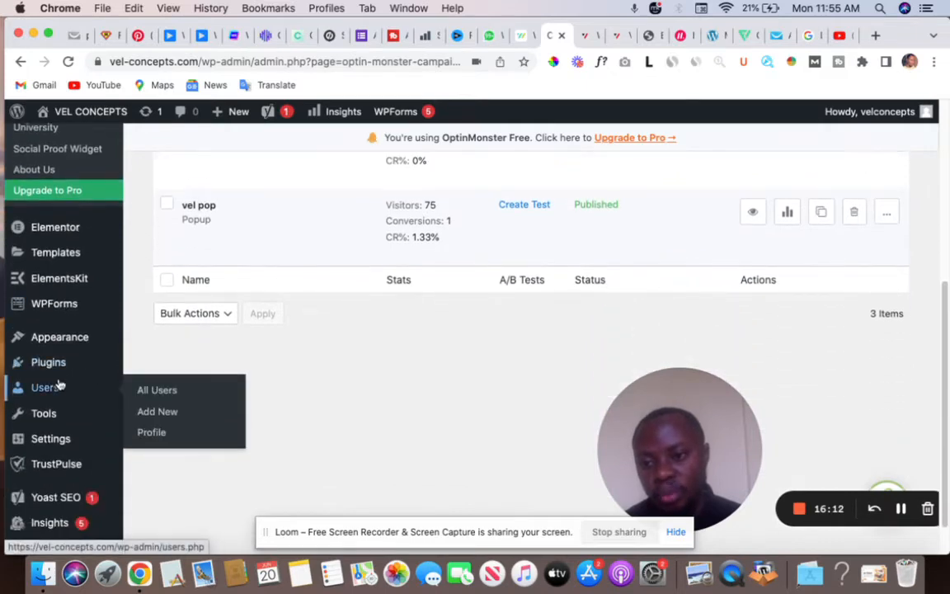
mouse_move(60, 367)
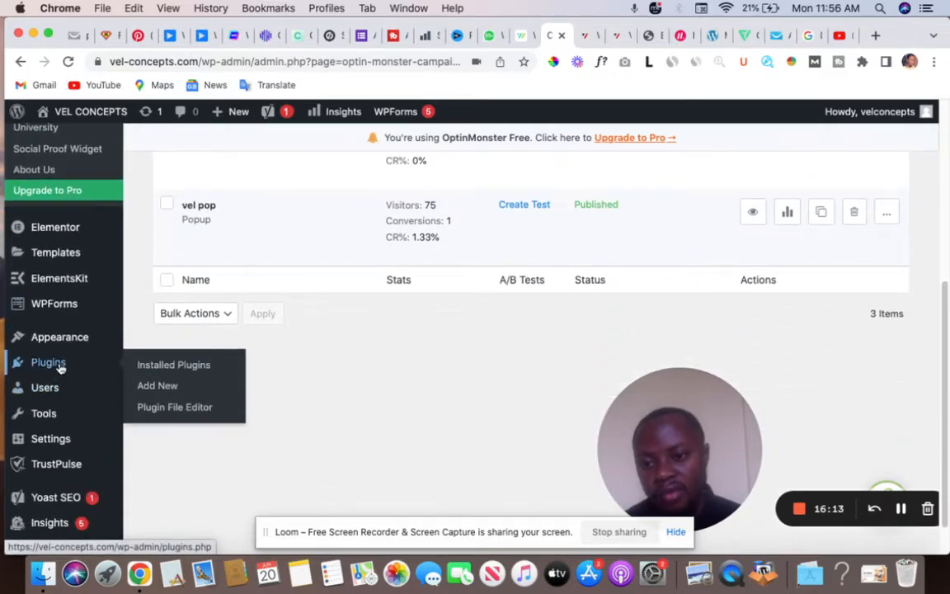
click(165, 387)
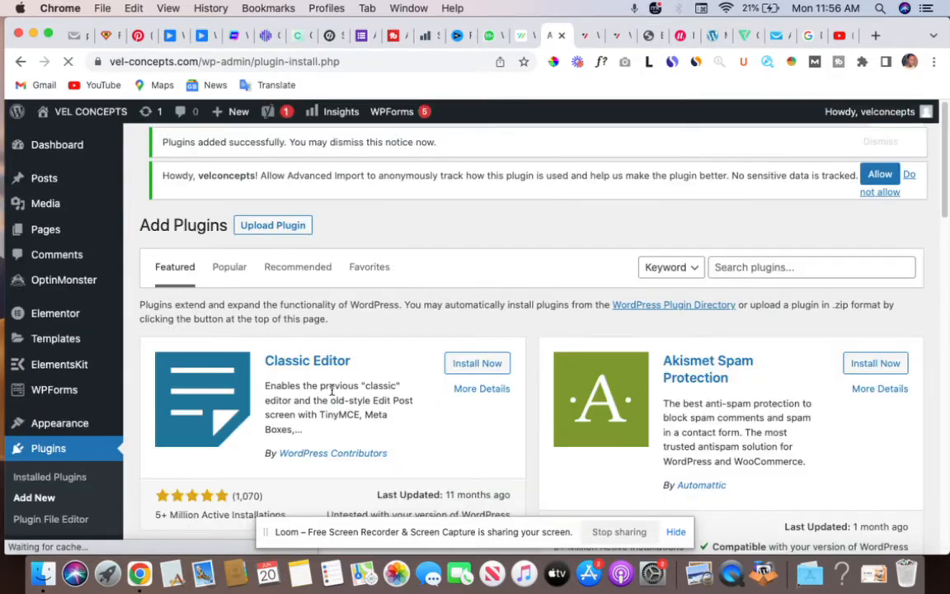
Search the plugin directory for "wp form".
scroll(407, 371, down, 2)
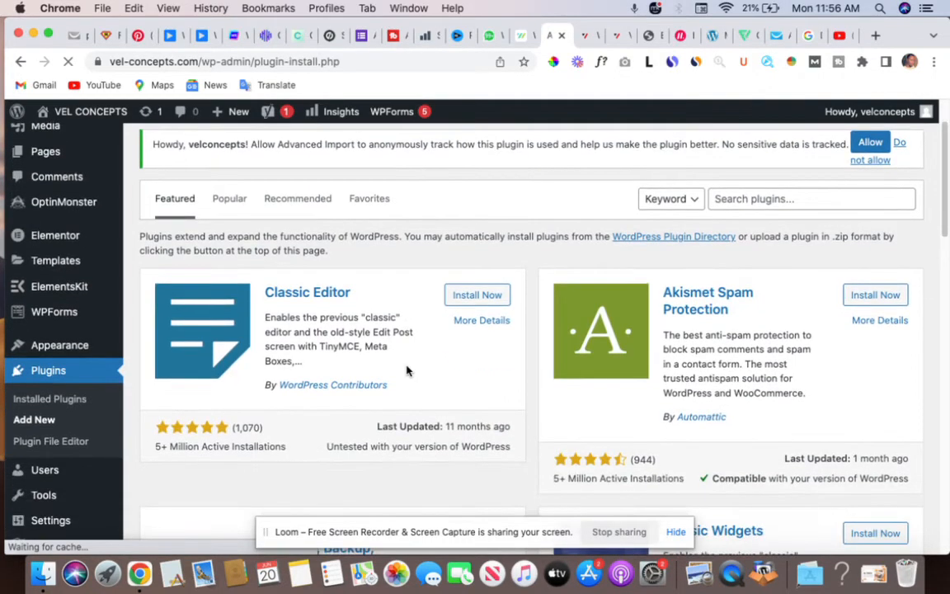
scroll(407, 372, up, 1)
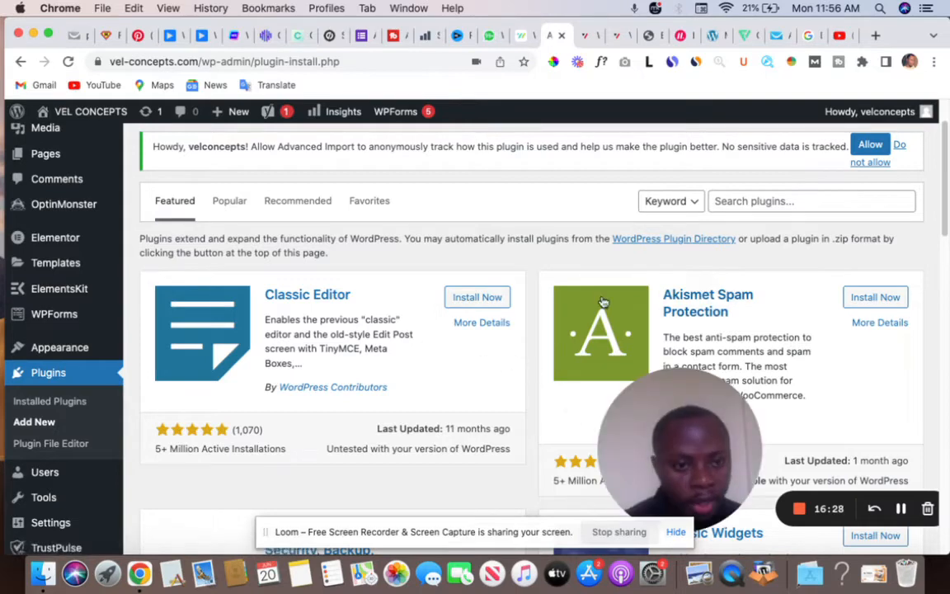
click(766, 202)
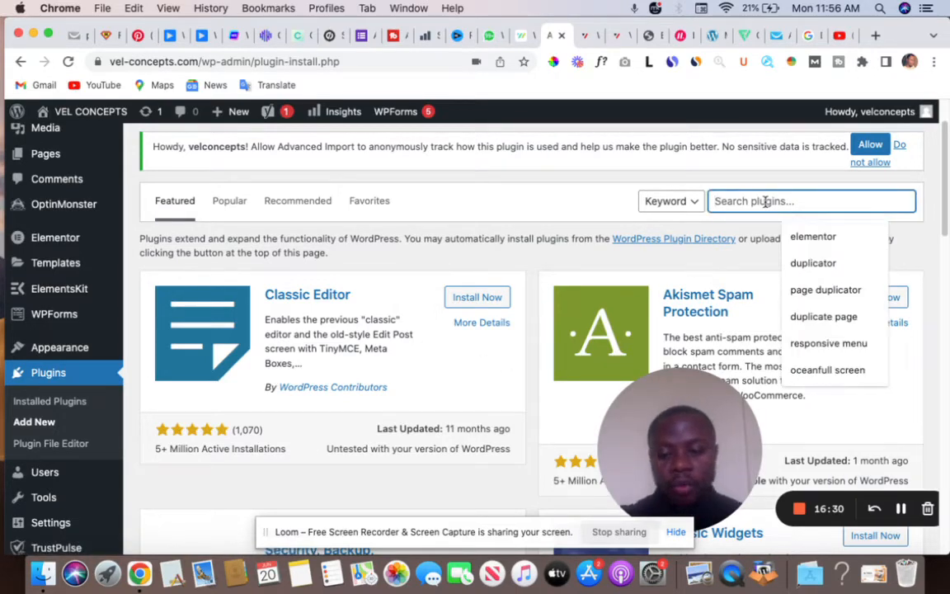
text(wp form)
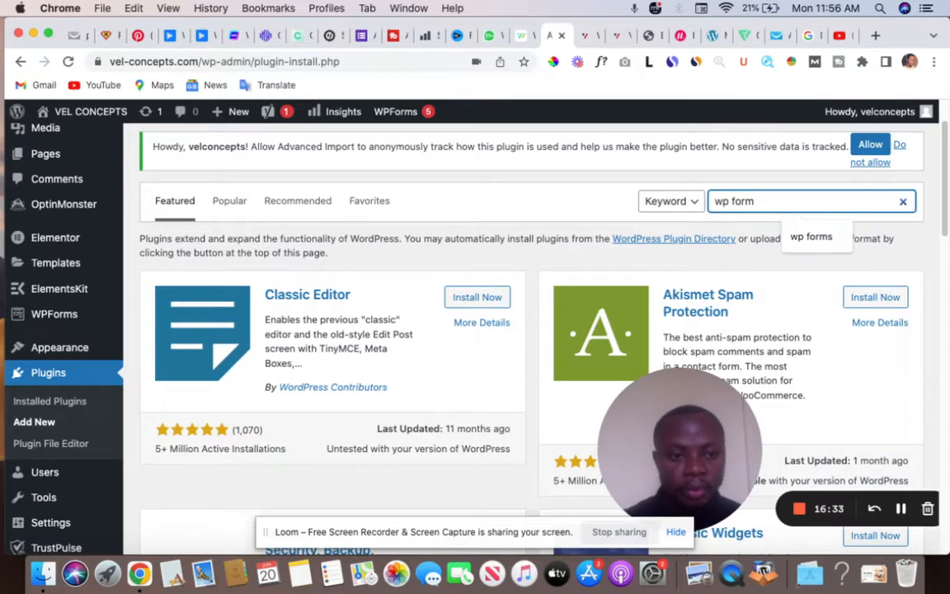
key(Return)
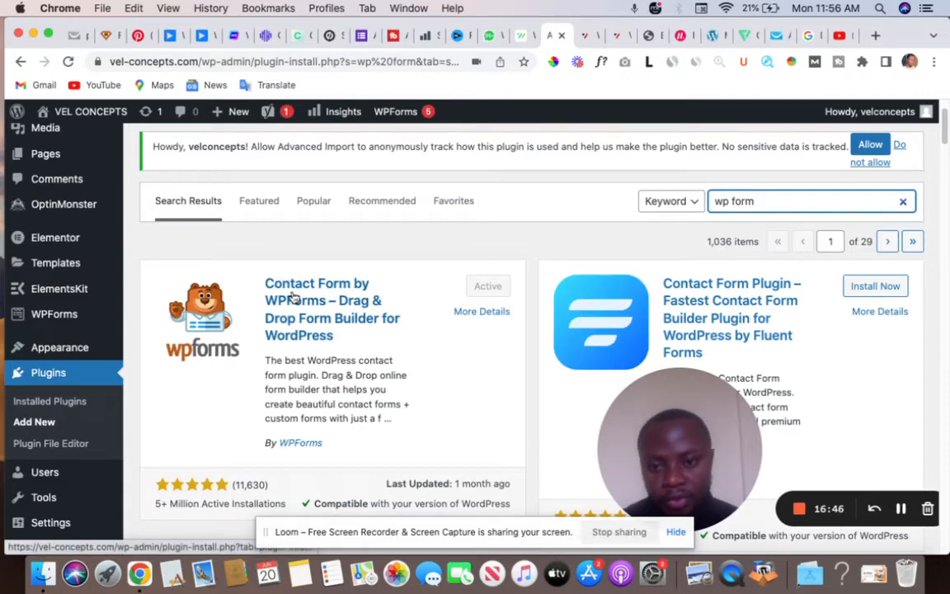
Check the Contact Form by WPForms plugin entry and start a new form in WPForms.
scroll(365, 297, down, 1)
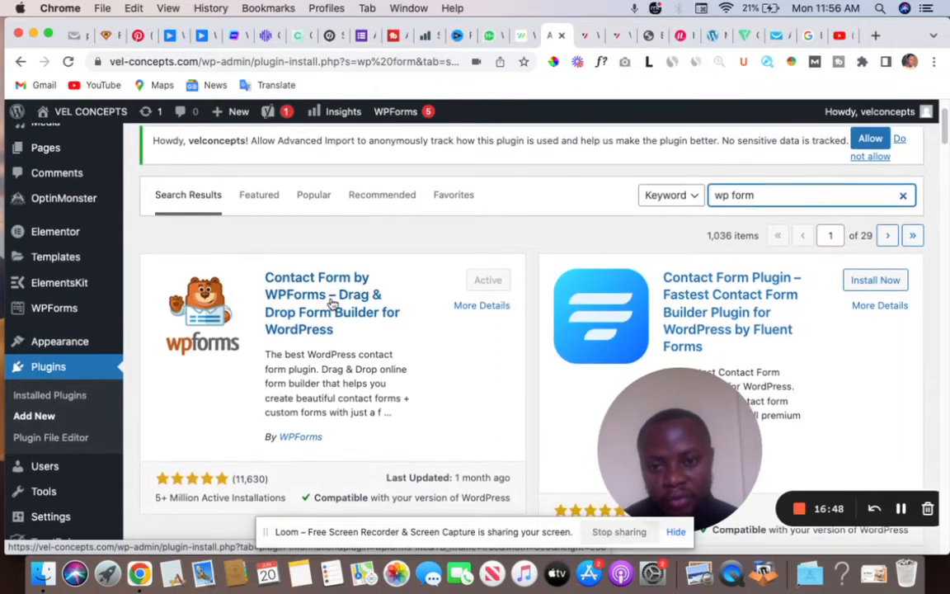
scroll(375, 302, down, 2)
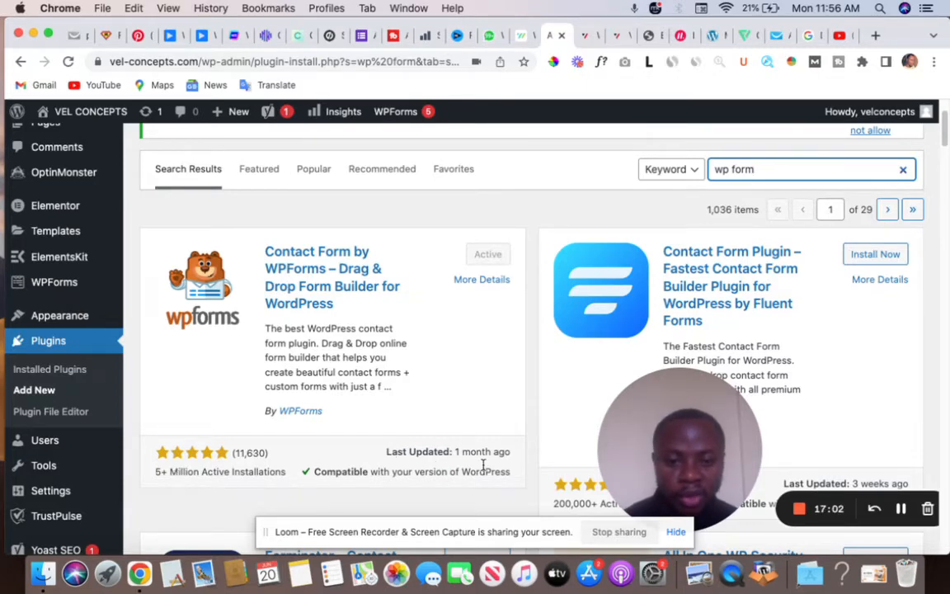
scroll(493, 467, down, 1)
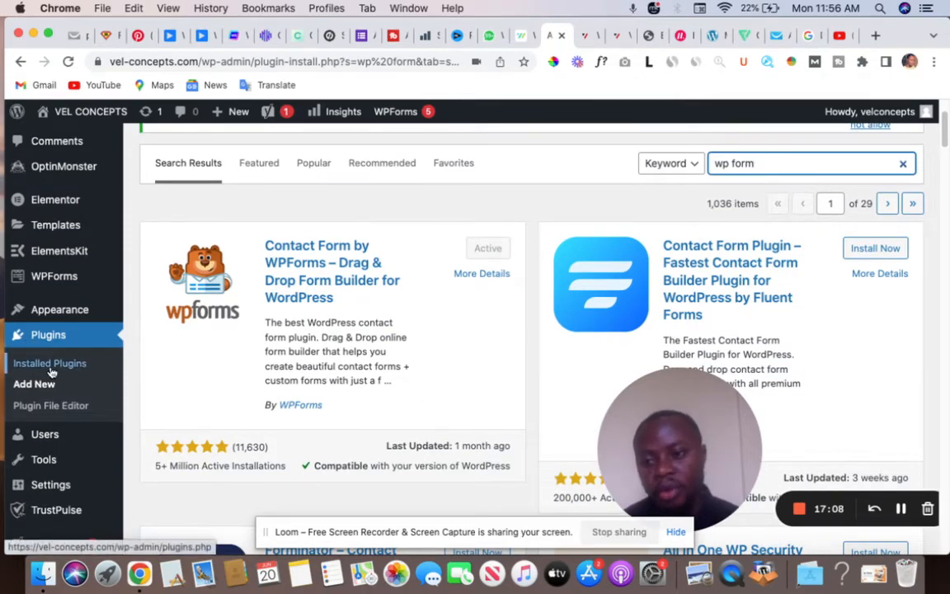
mouse_move(77, 278)
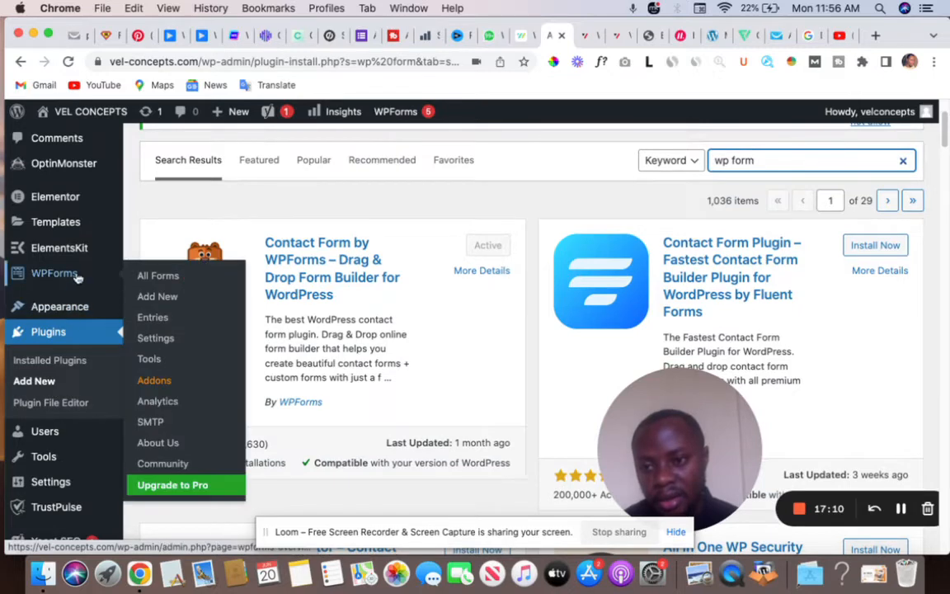
click(168, 299)
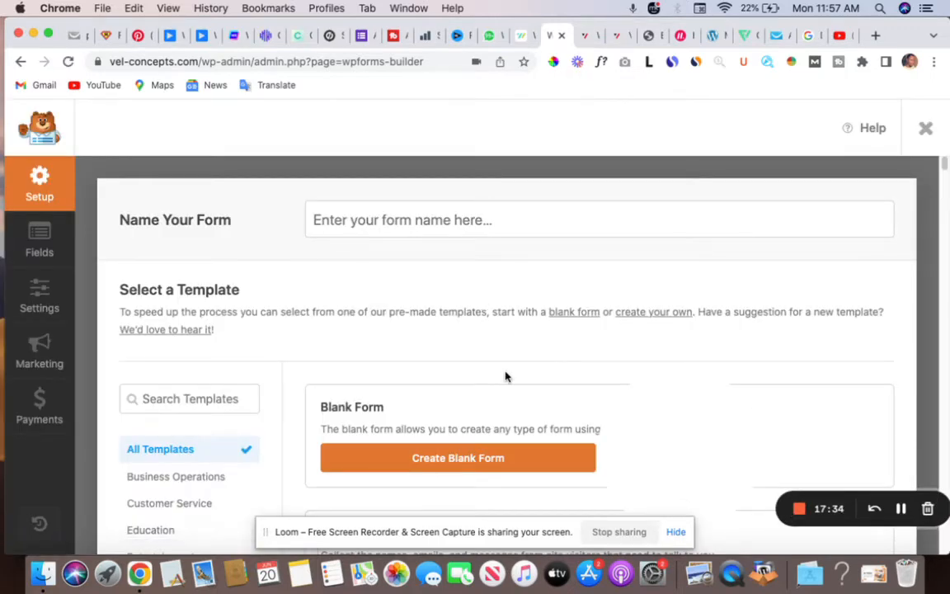
Look through the WPForms templates, including Blank Form, Simple Contact Form, Newsletter Signup Form and Refer a Friend and Win Form.
scroll(507, 377, down, 1)
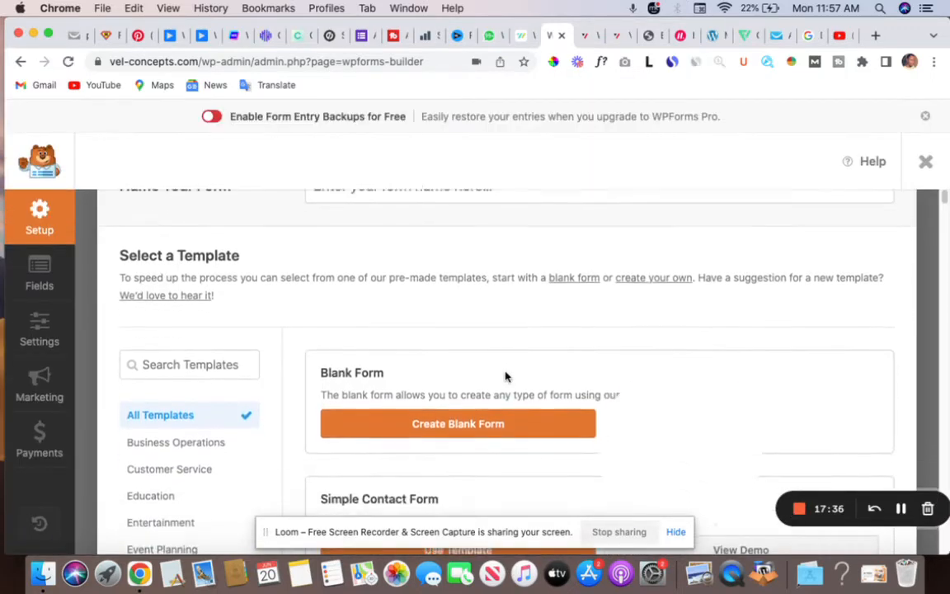
scroll(506, 377, down, 3)
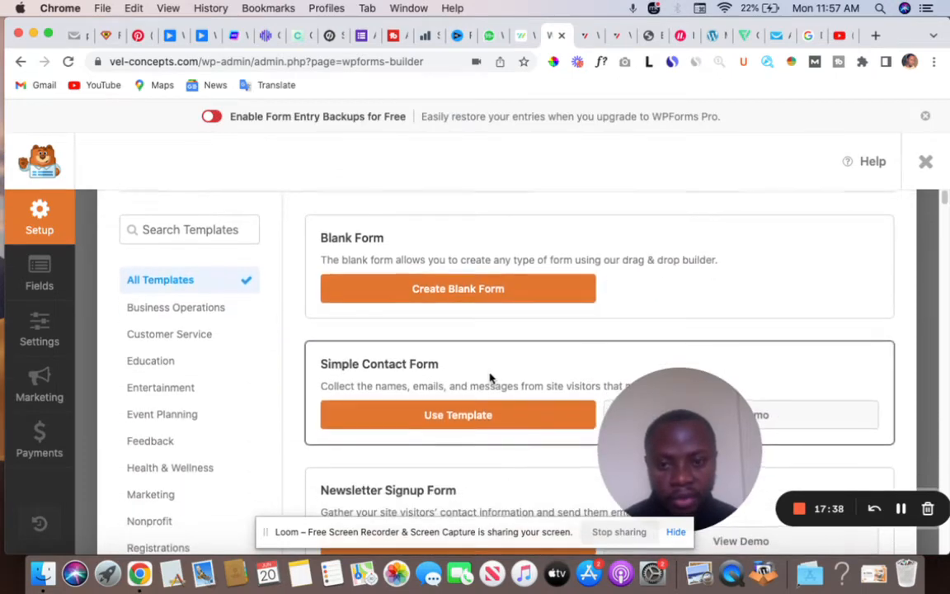
scroll(396, 359, down, 1)
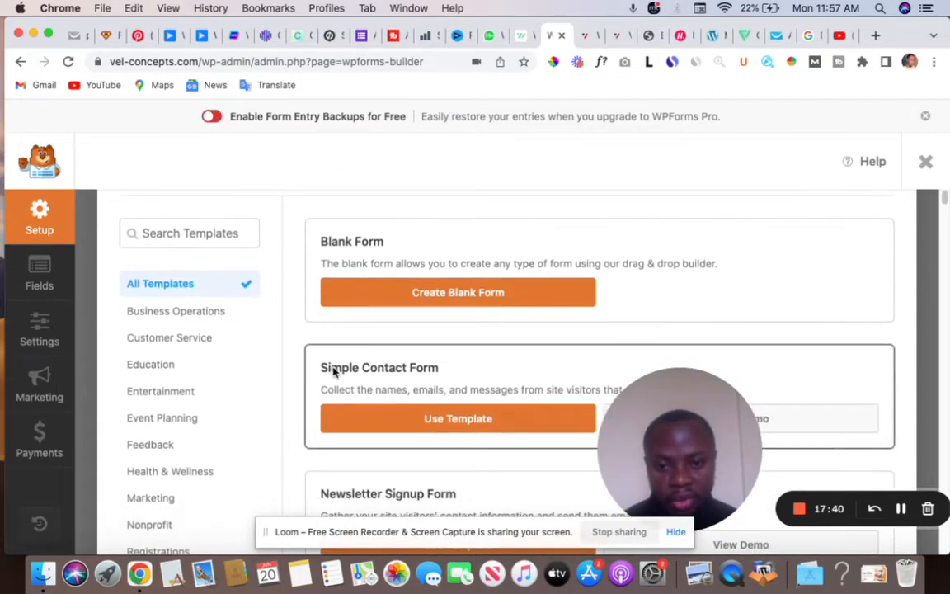
scroll(412, 404, down, 2)
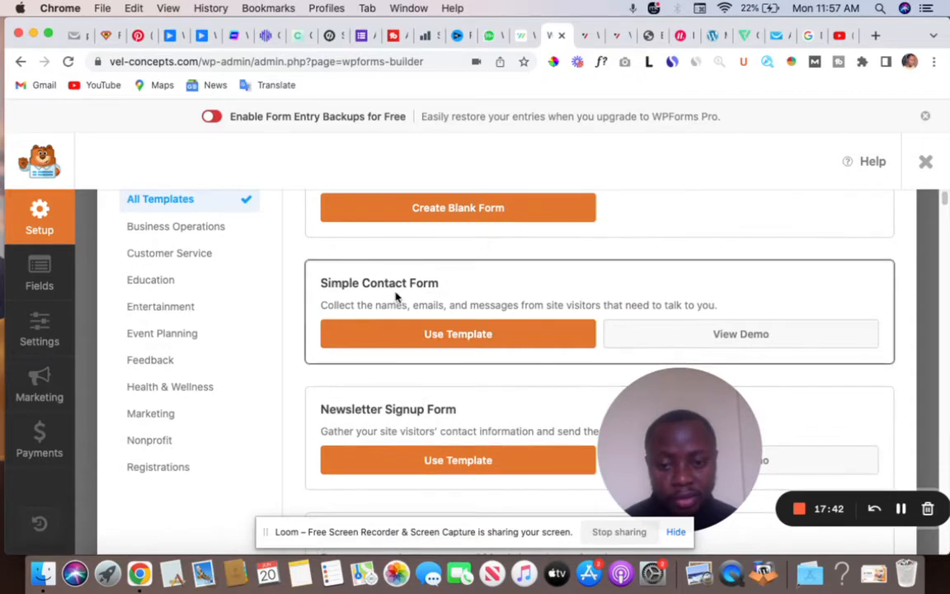
scroll(377, 409, down, 1)
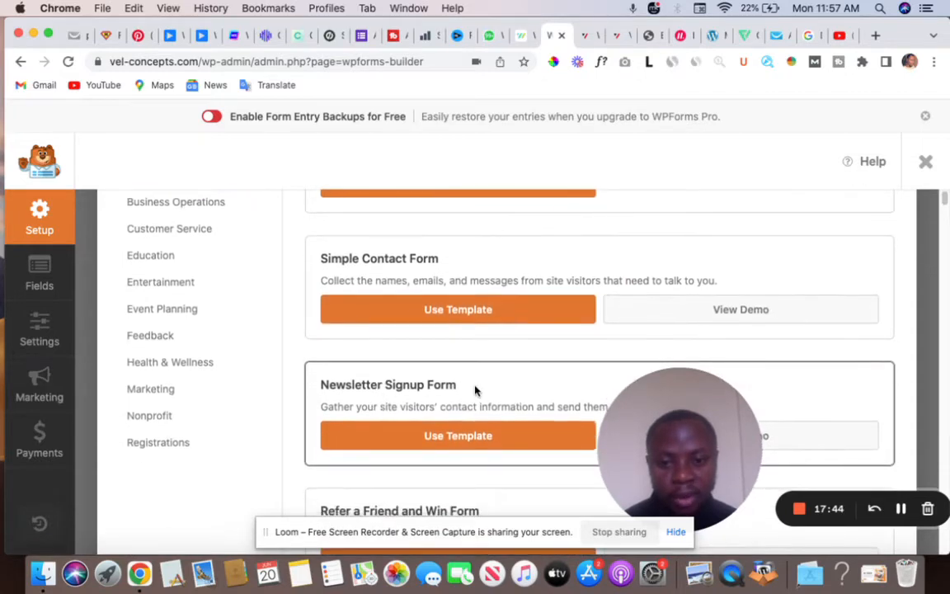
scroll(470, 387, down, 2)
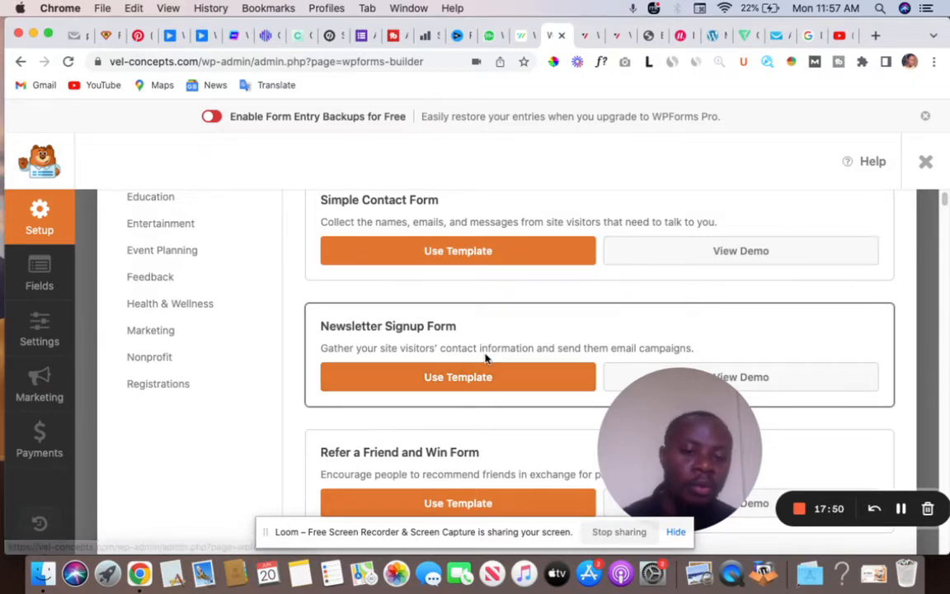
scroll(450, 416, down, 5)
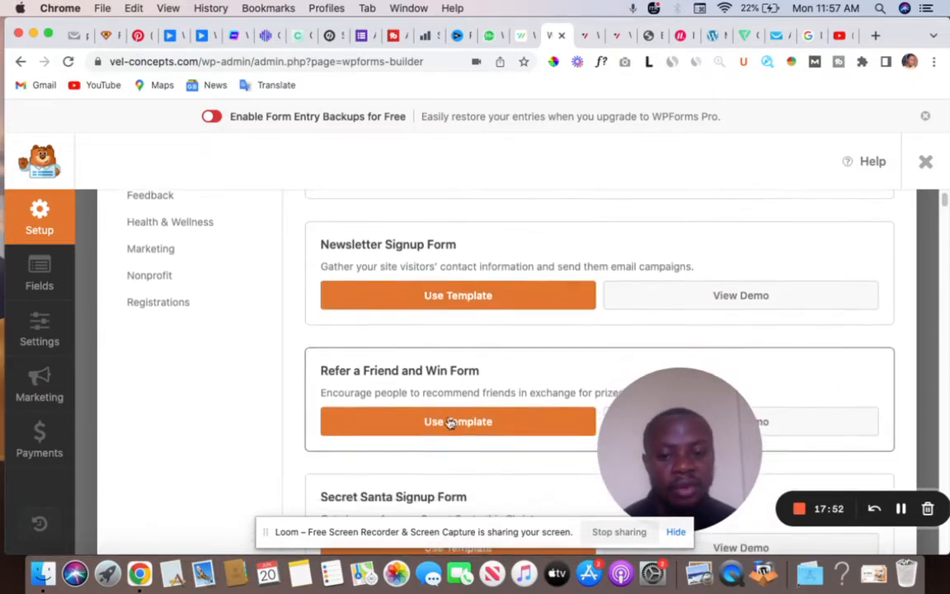
scroll(433, 404, down, 2)
scroll(444, 390, up, 5)
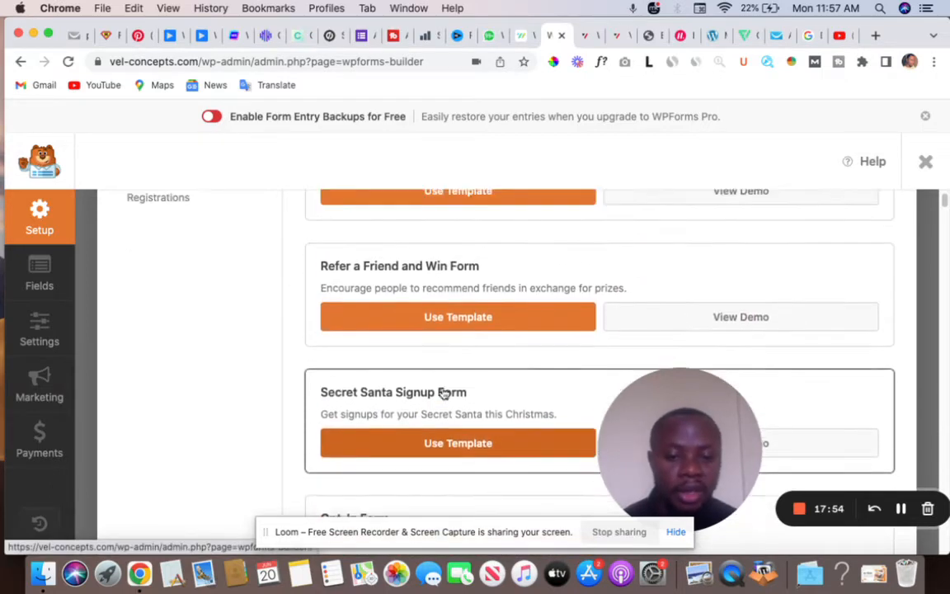
scroll(444, 390, up, 8)
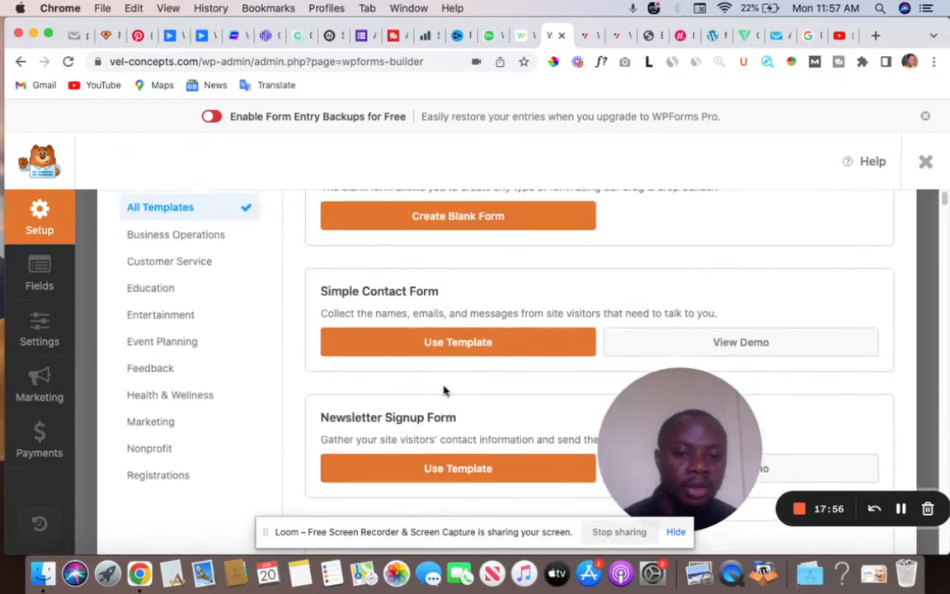
Create a form from the Simple Contact Form template and review its Name, Email and Comment or Message fields.
scroll(445, 386, down, 5)
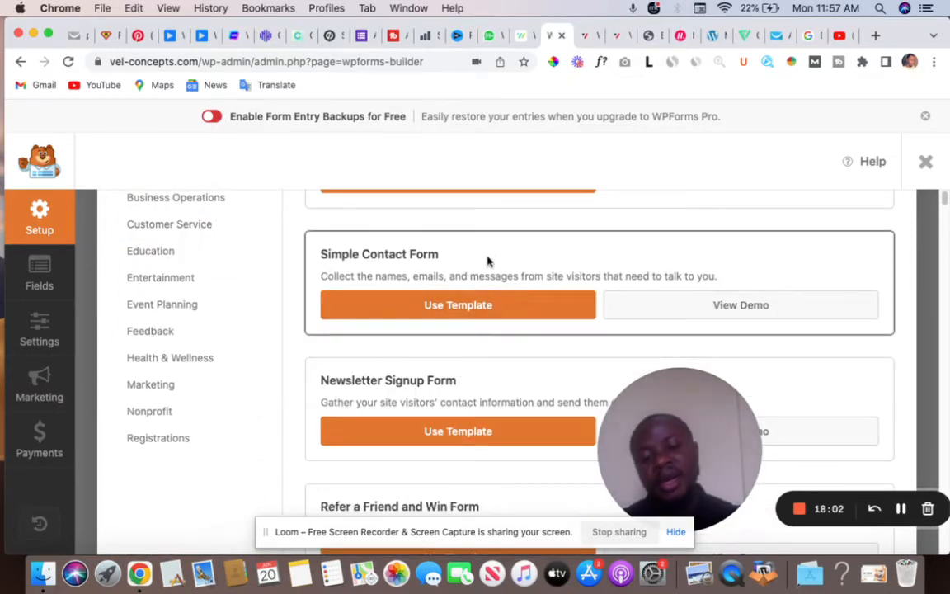
click(472, 307)
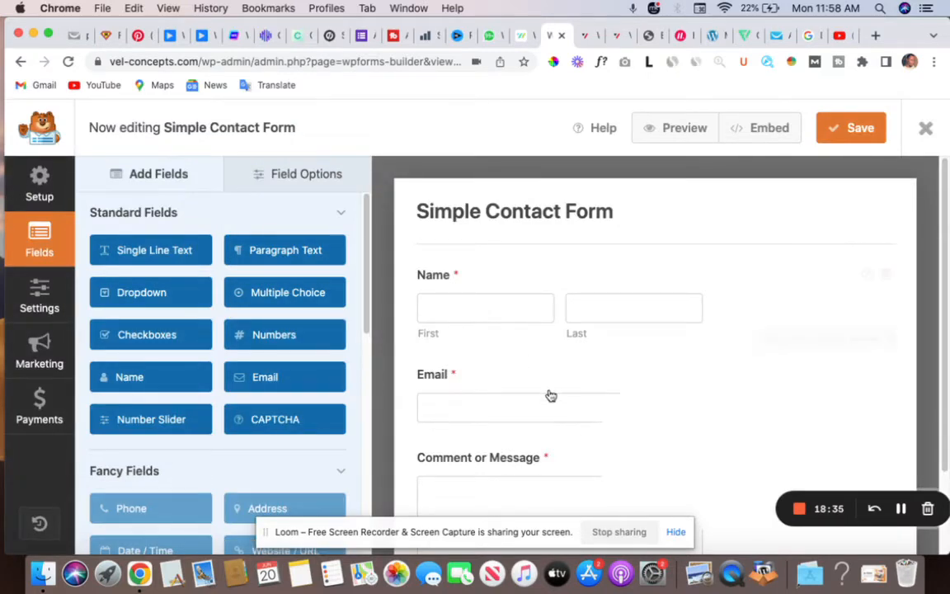
scroll(549, 395, down, 3)
scroll(551, 394, down, 1)
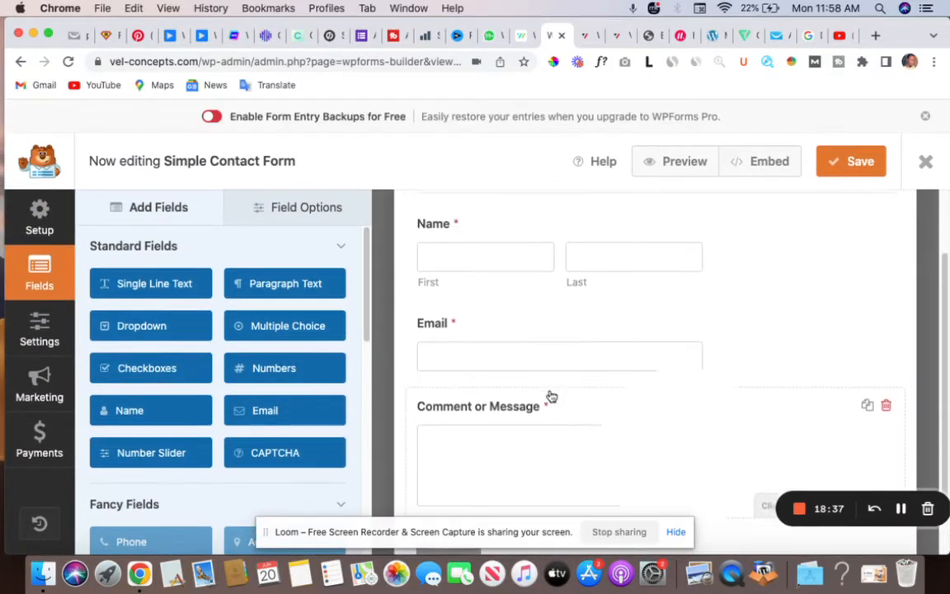
scroll(549, 384, up, 4)
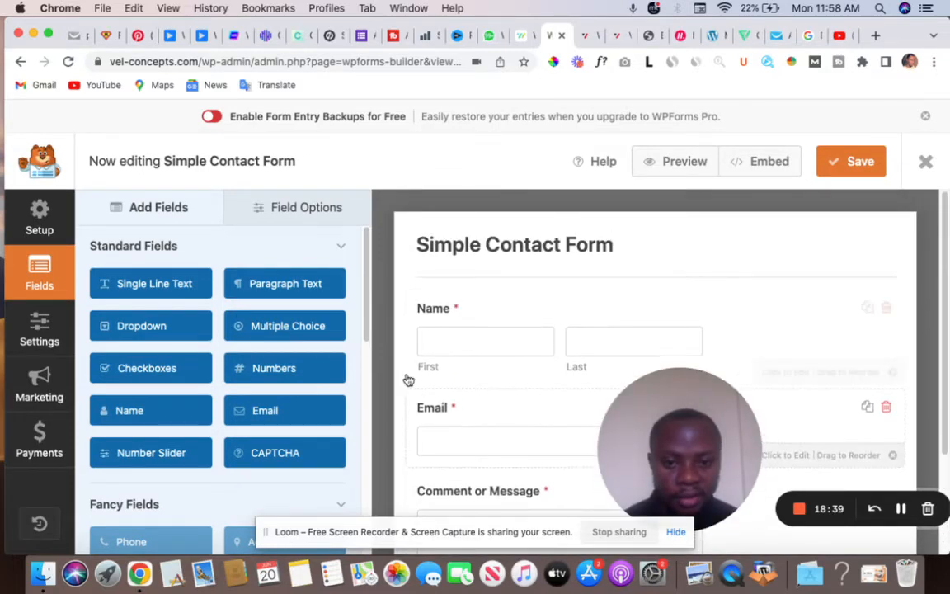
scroll(454, 339, down, 1)
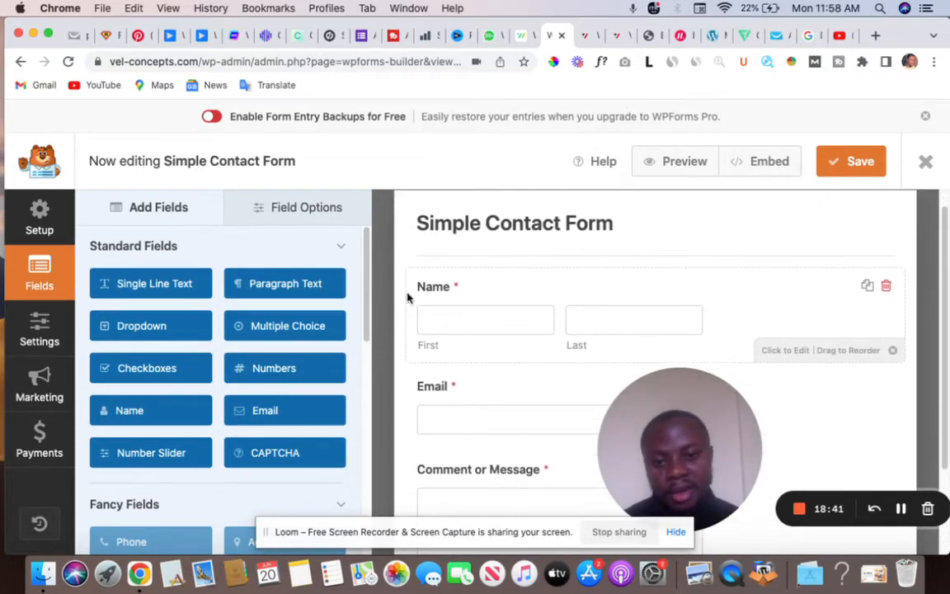
scroll(513, 416, down, 2)
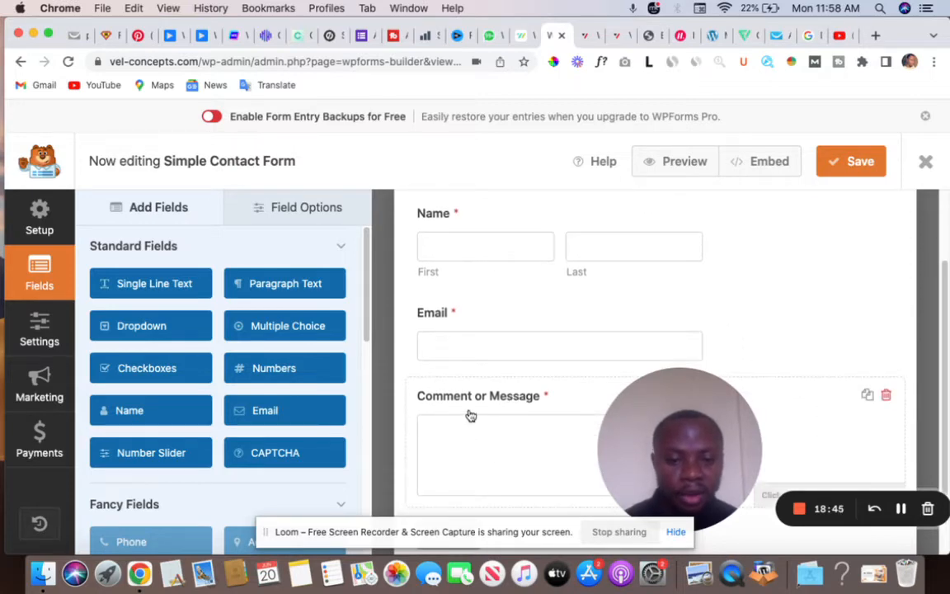
scroll(490, 354, up, 1)
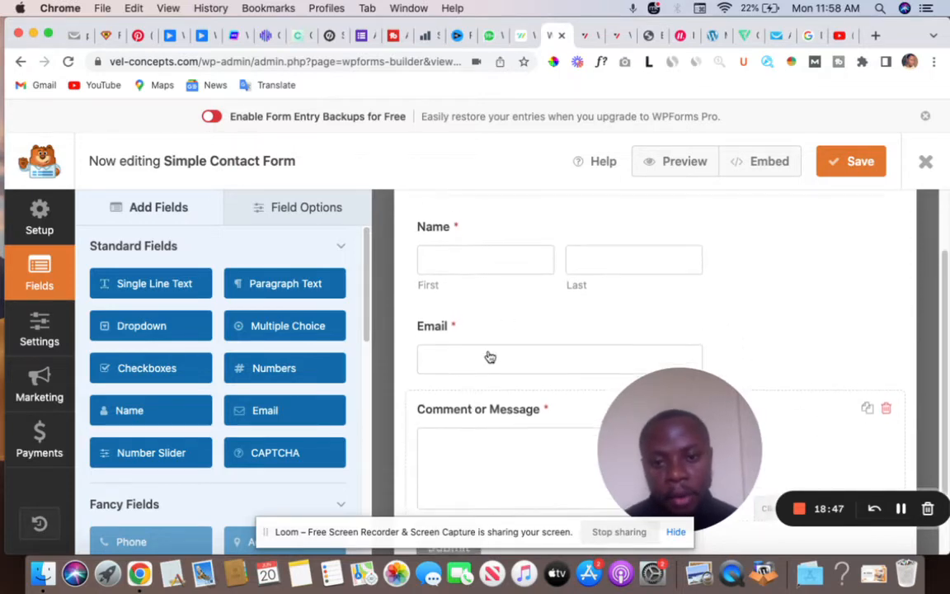
Set the Name field's format to Simple.
click(521, 252)
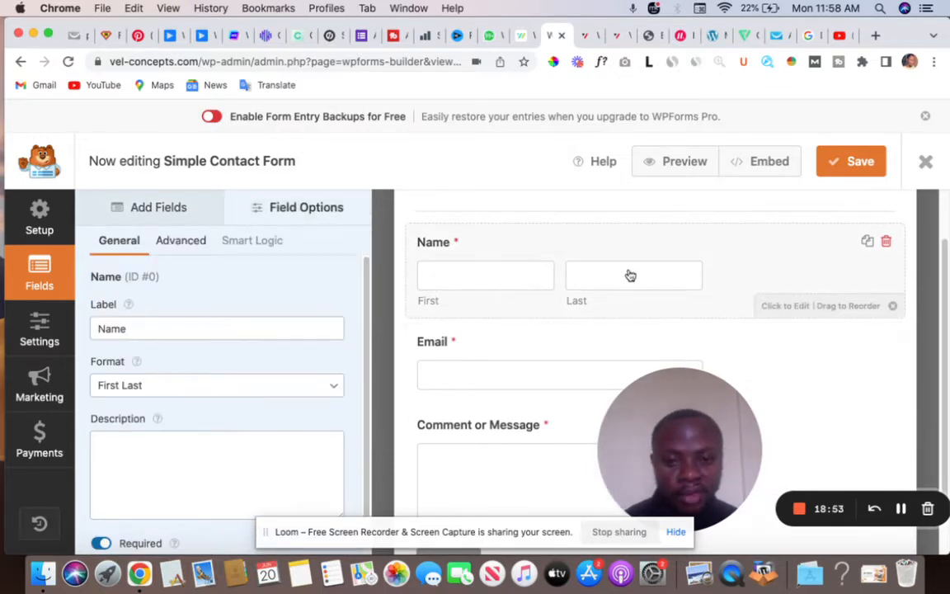
click(334, 385)
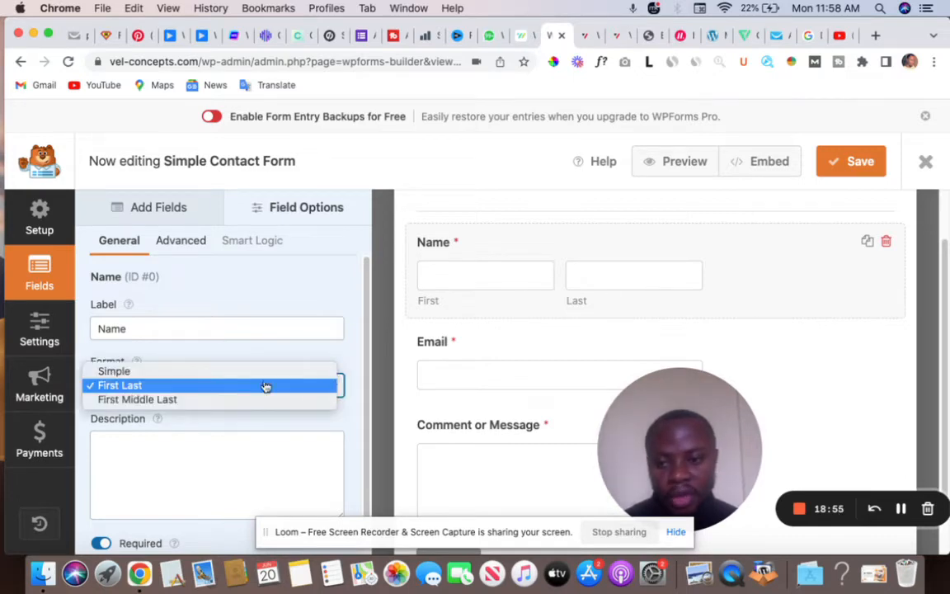
click(221, 372)
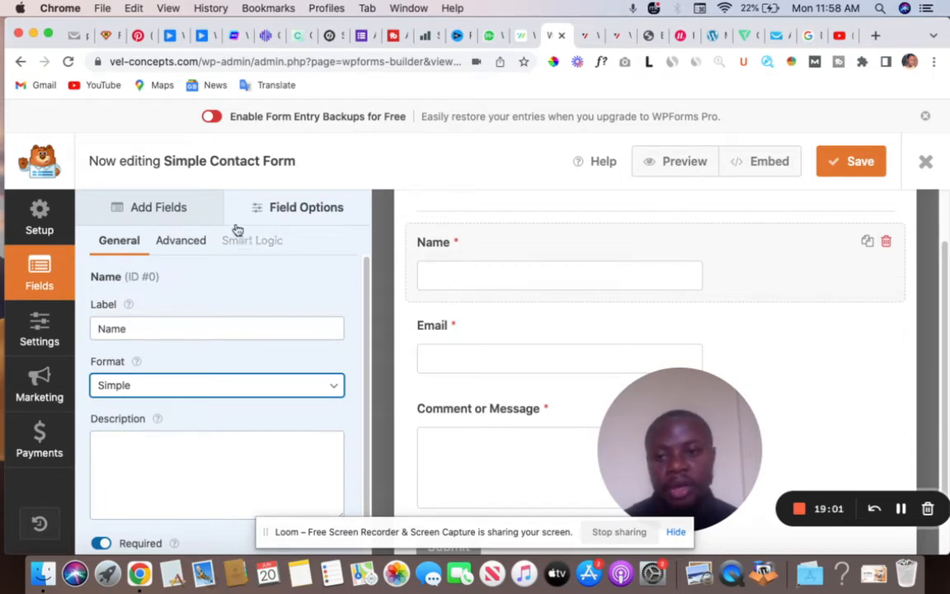
Add a Single Line Text field between Name and Email and label it "Phone".
click(169, 206)
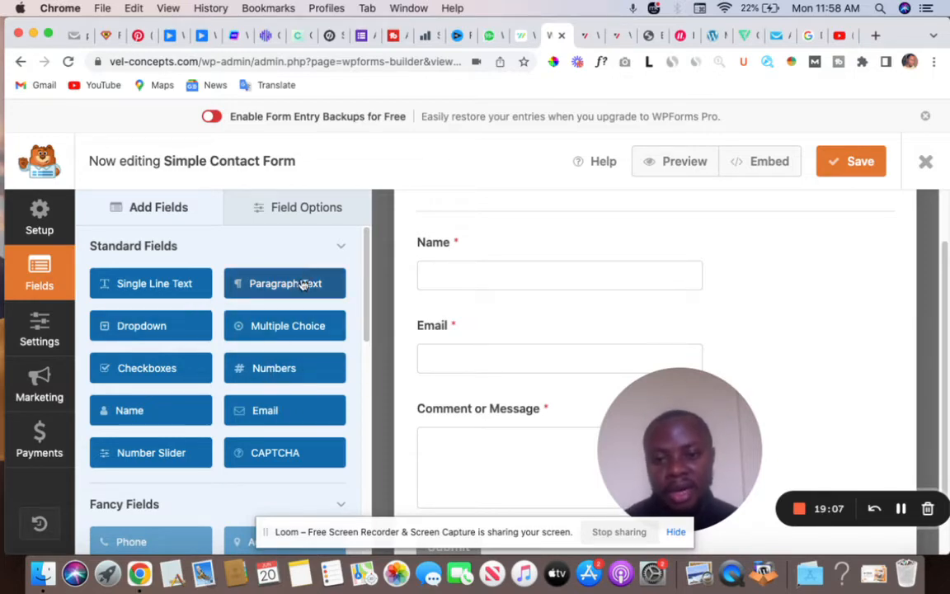
drag(152, 282, 462, 325)
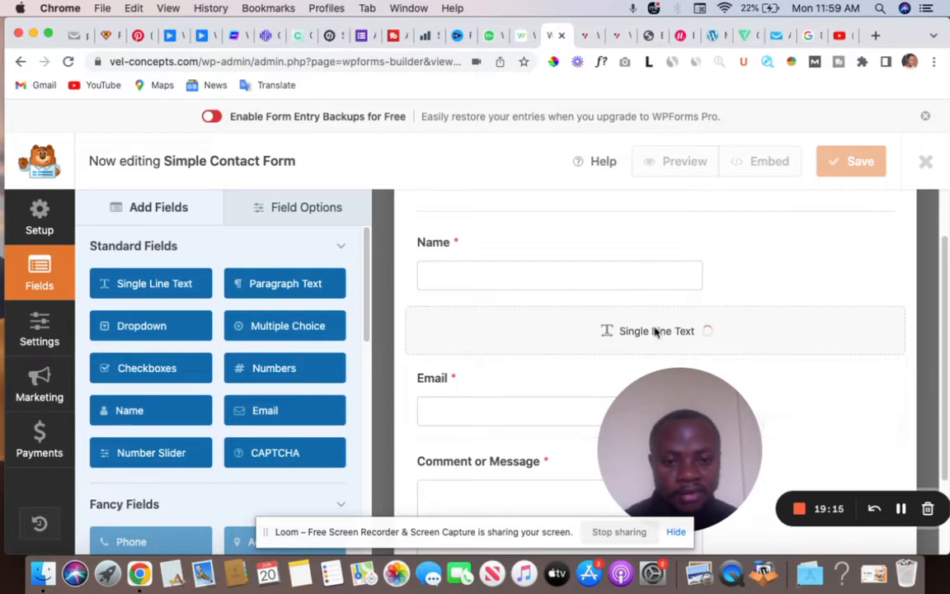
scroll(651, 331, down, 1)
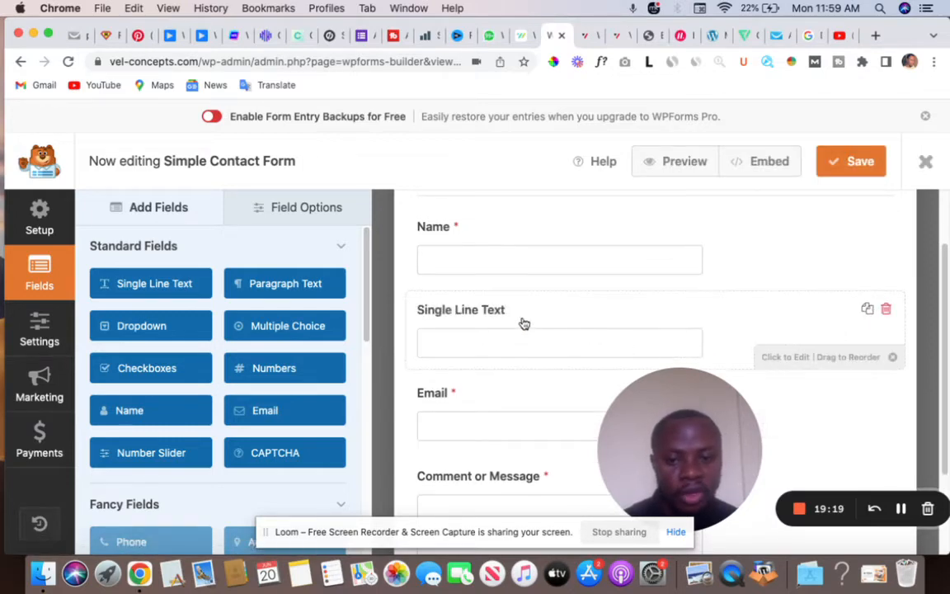
click(497, 311)
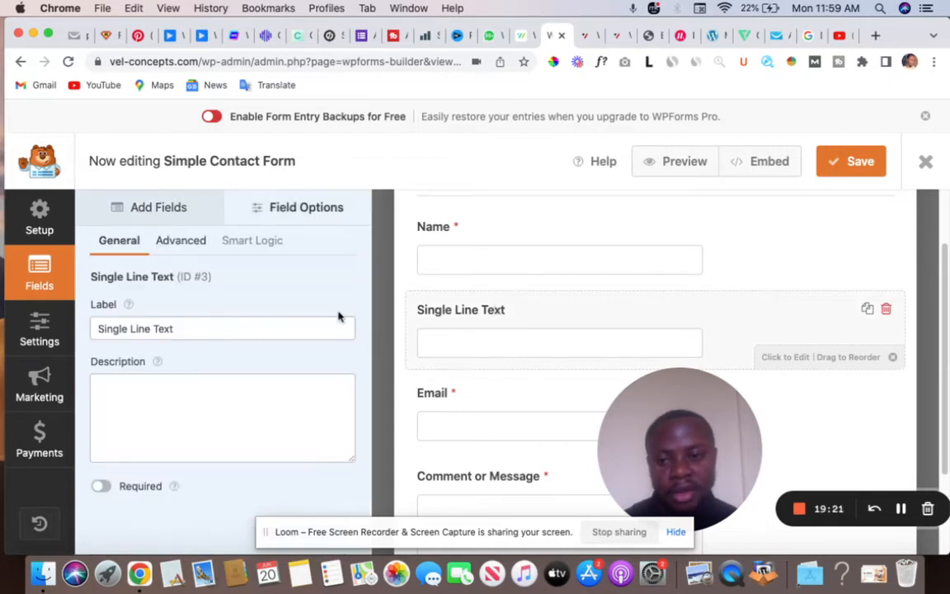
drag(179, 328, 31, 326)
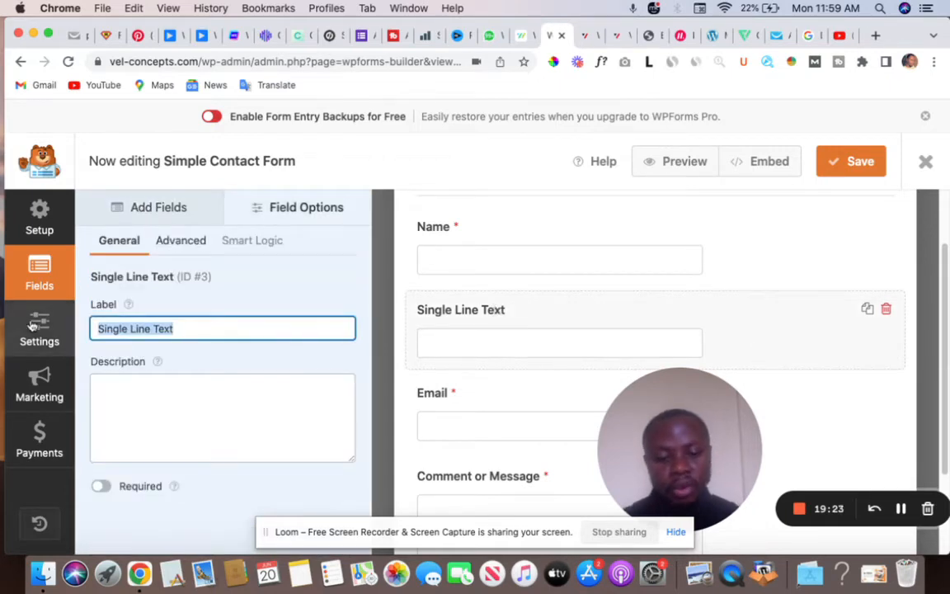
text(Phone)
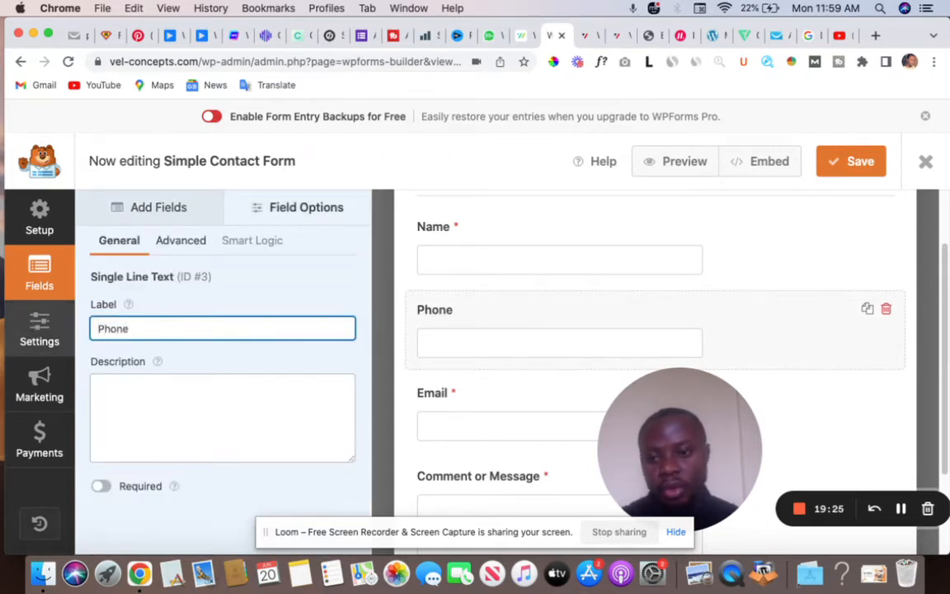
scroll(528, 346, down, 2)
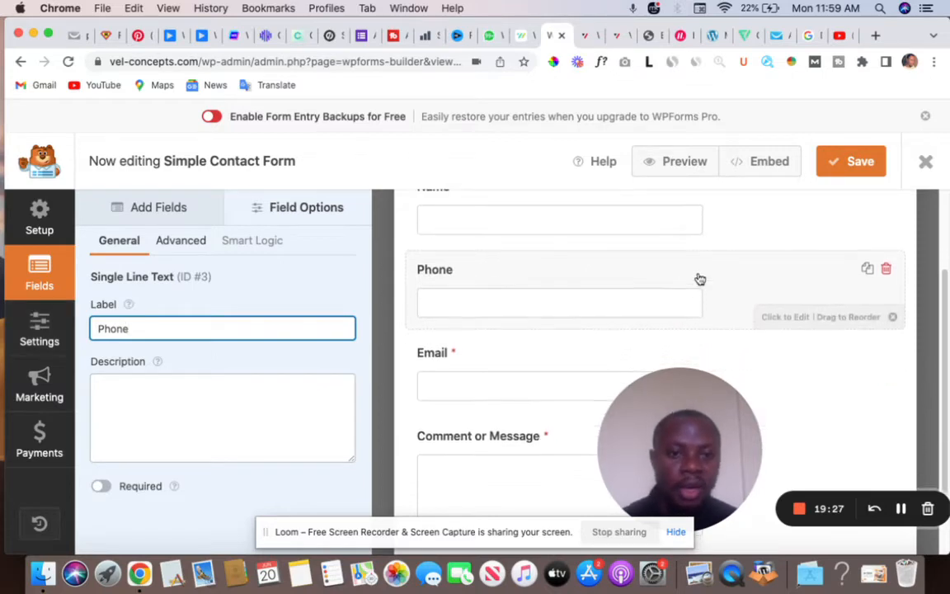
scroll(579, 285, up, 1)
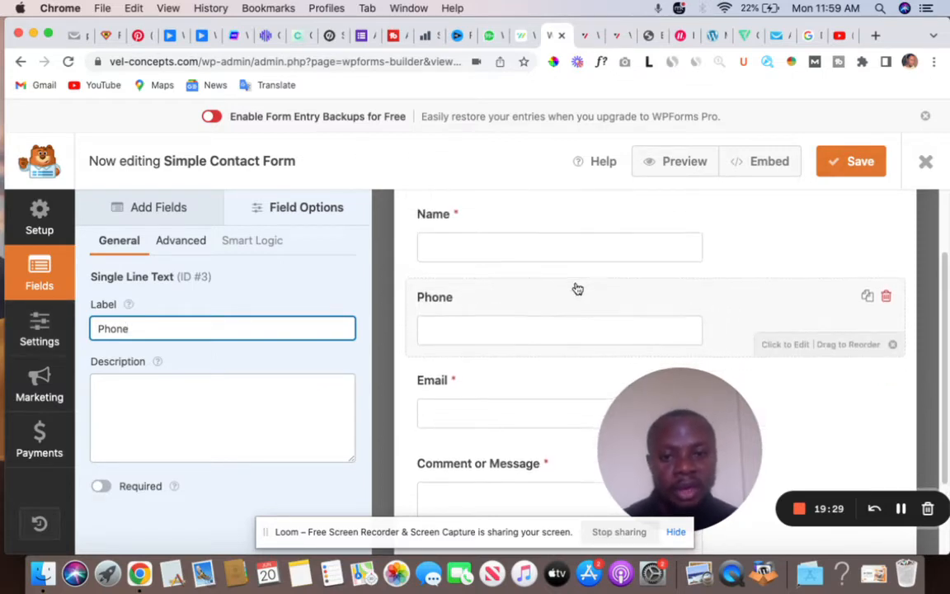
Rename the form "Simple Contact Form 000" and save it.
scroll(573, 287, up, 3)
click(559, 240)
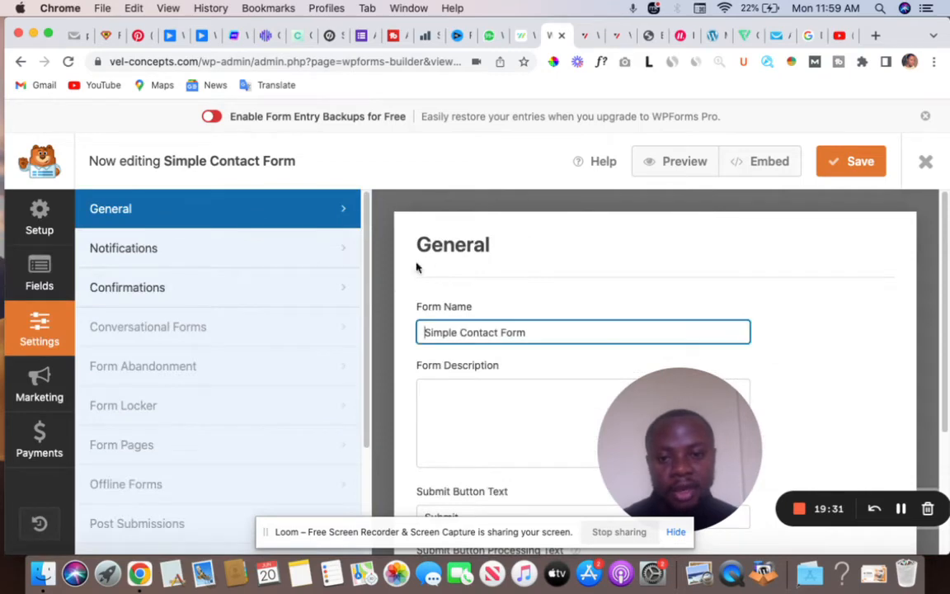
drag(375, 333, 374, 333)
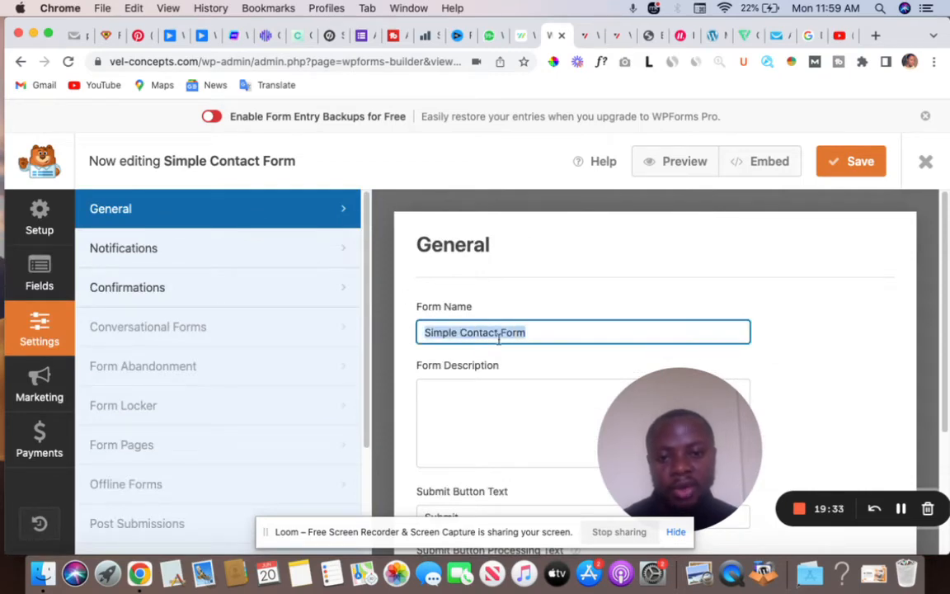
click(552, 330)
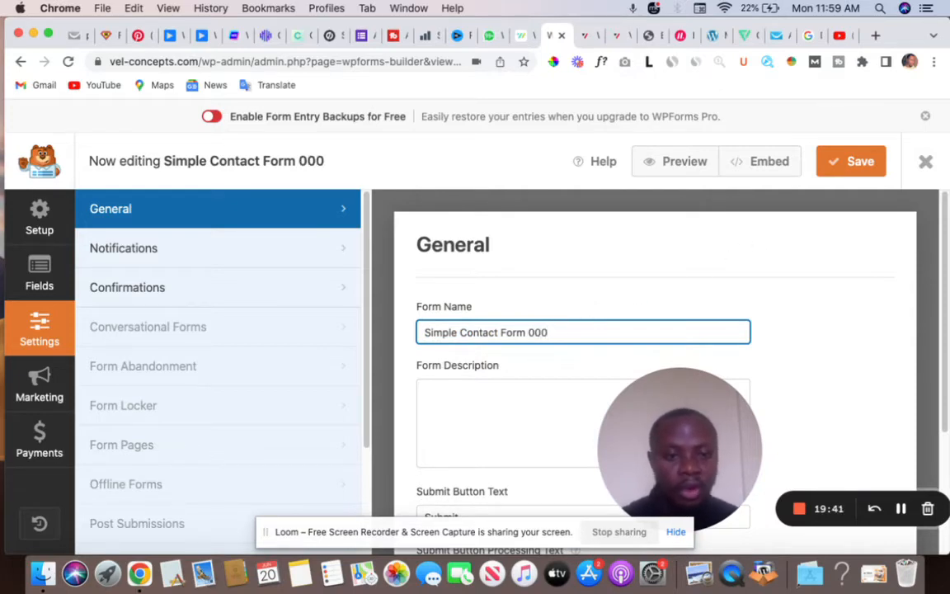
click(848, 171)
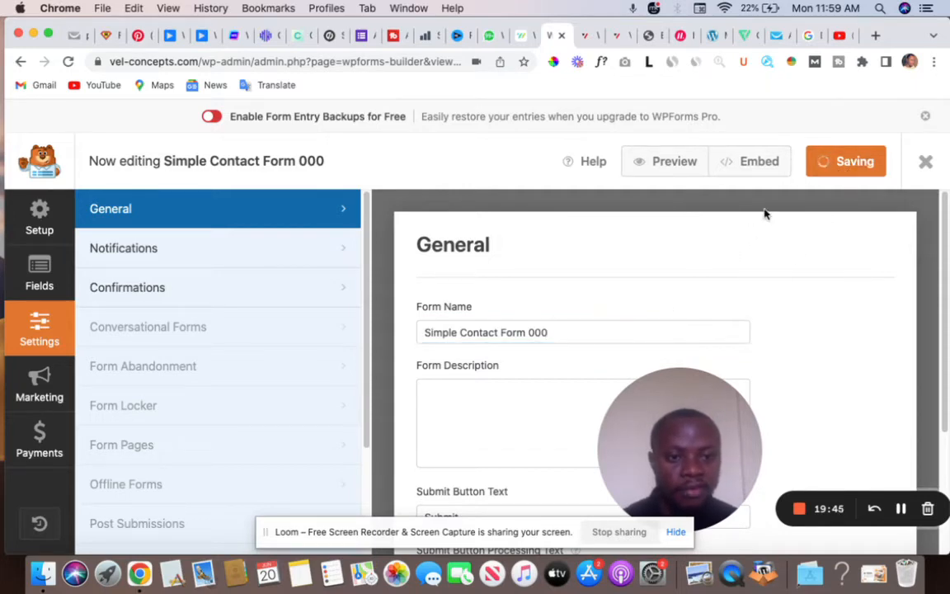
Check the options for embedding the form in a page, then dismiss them.
click(763, 162)
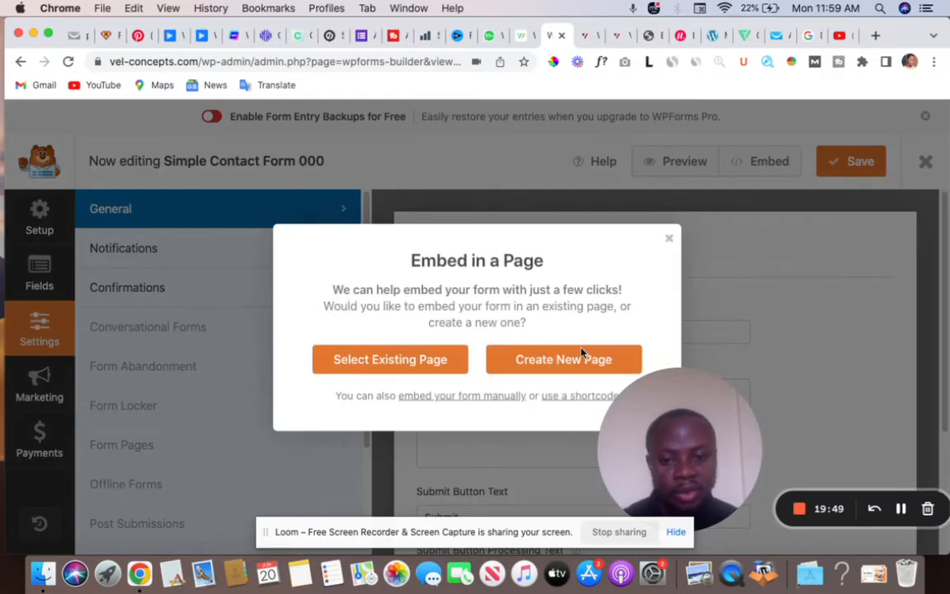
drag(685, 451, 776, 468)
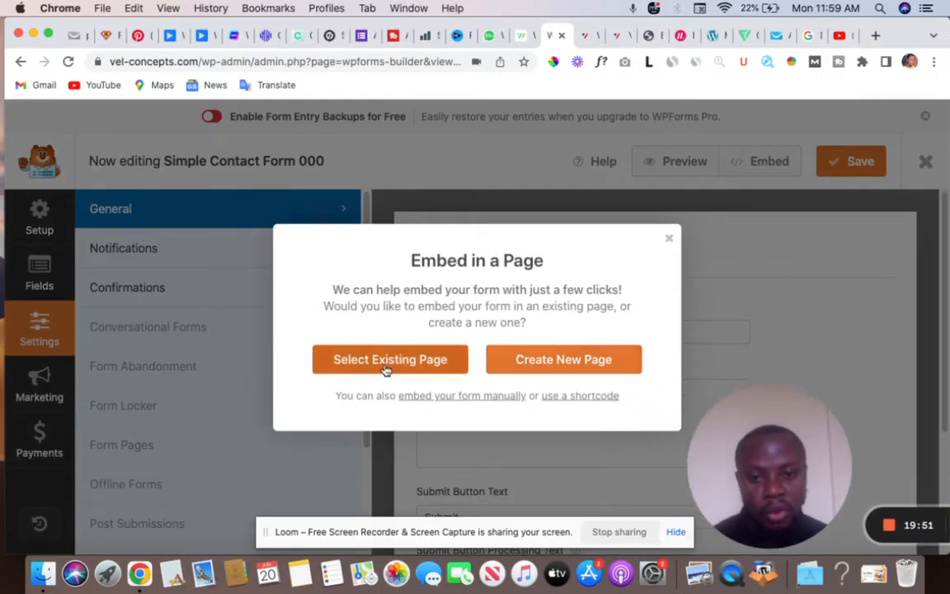
click(669, 239)
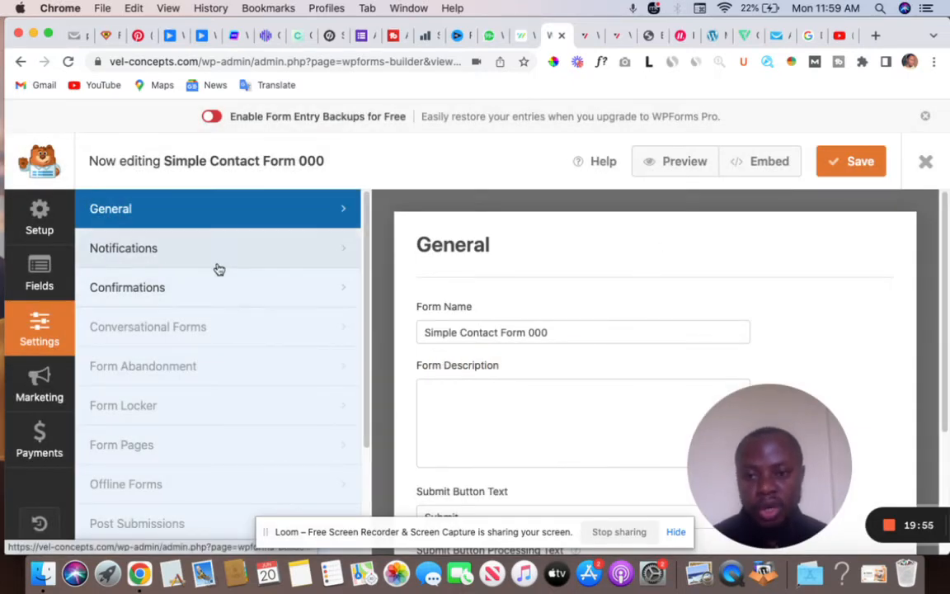
Review the form's notification settings, especially the Send To Email Address of the default notification.
click(186, 250)
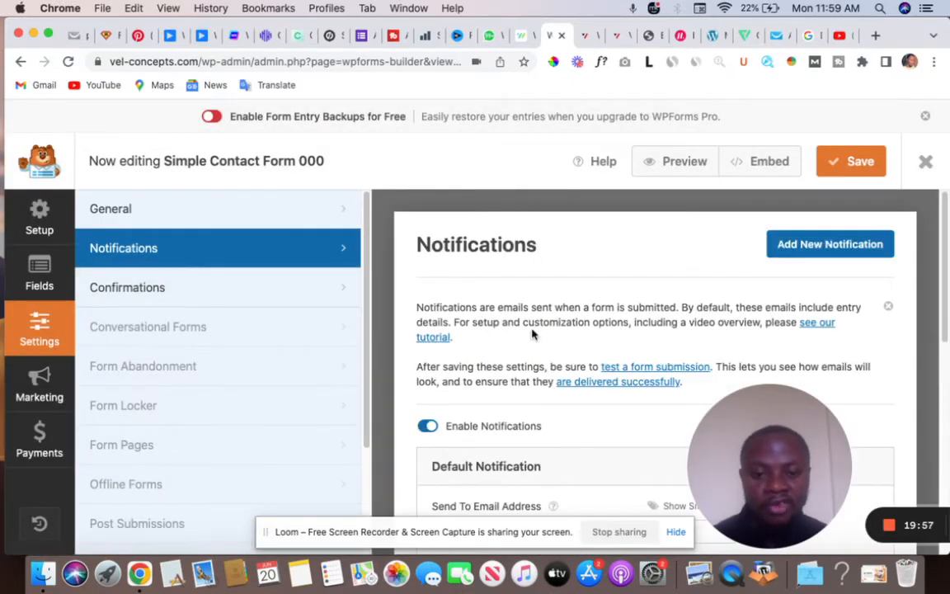
scroll(532, 334, down, 10)
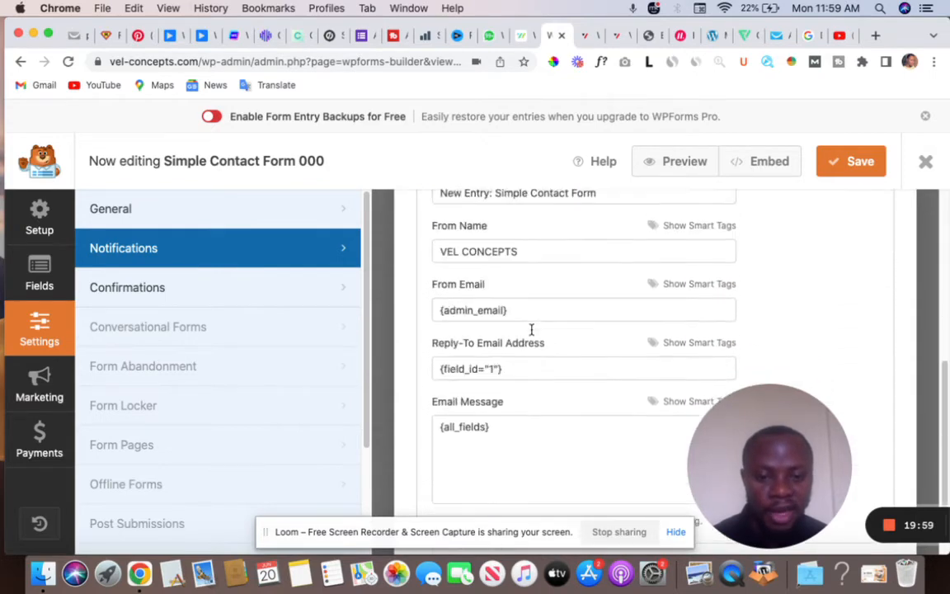
scroll(530, 340, up, 7)
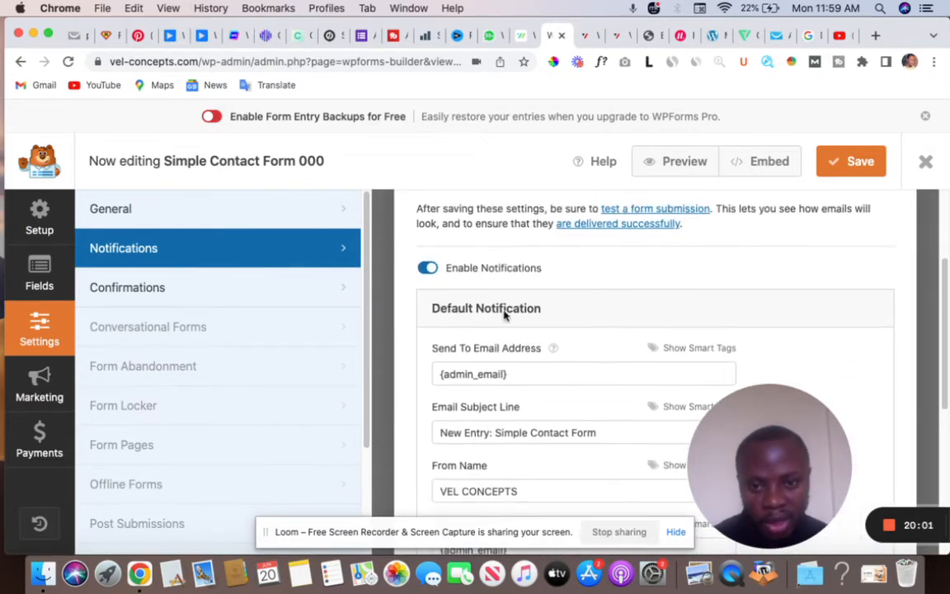
scroll(533, 340, down, 1)
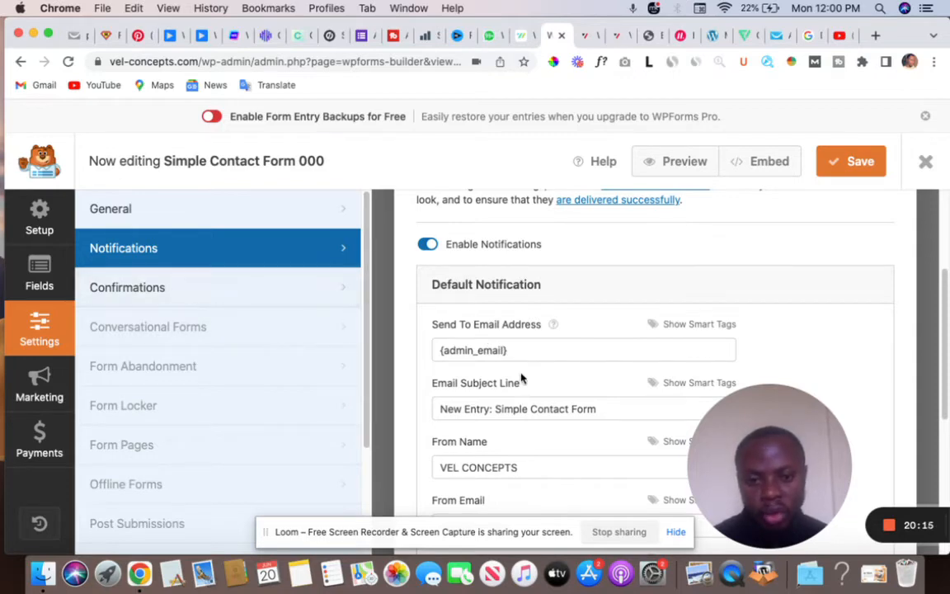
drag(503, 350, 384, 354)
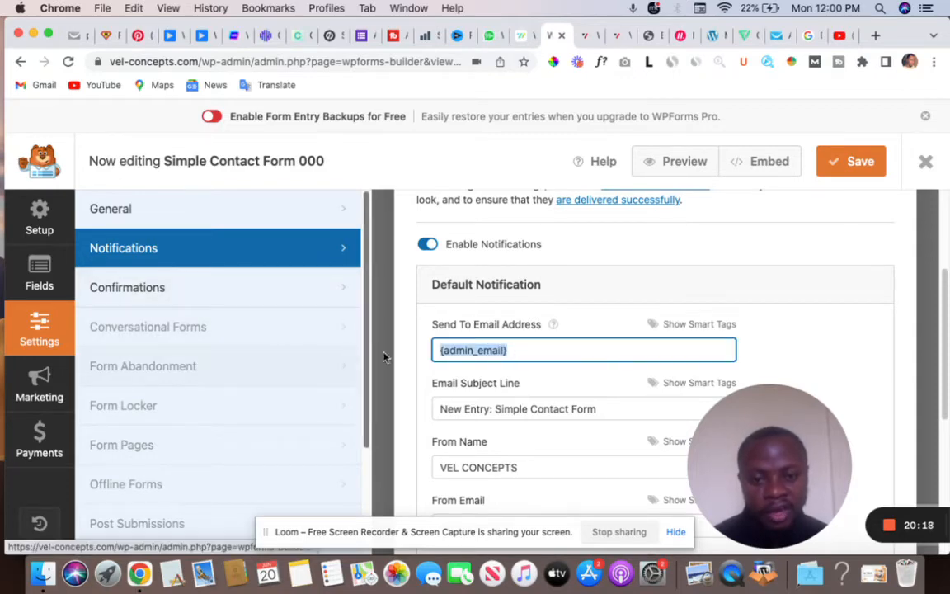
click(522, 349)
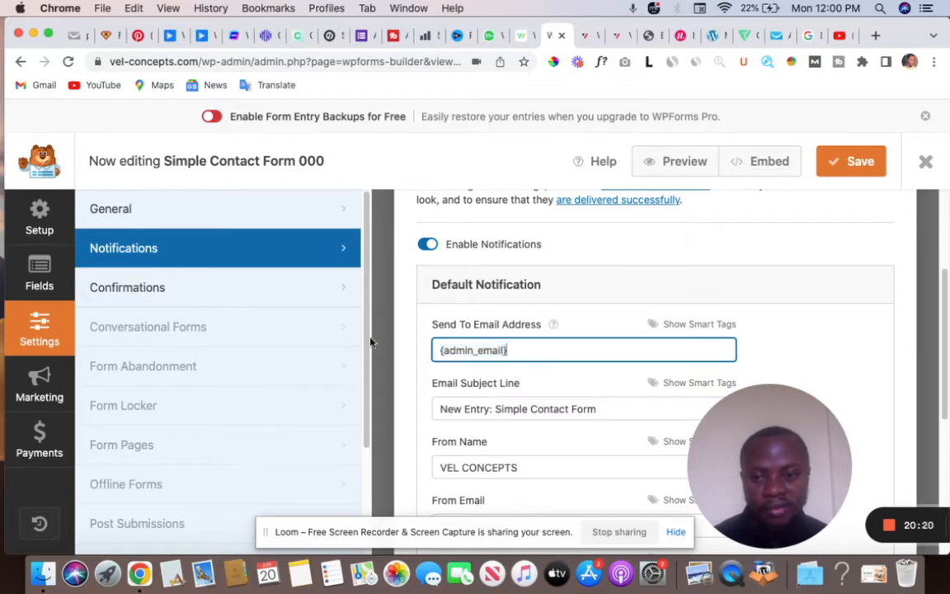
Review the form's confirmation message and return to the general form settings.
click(230, 290)
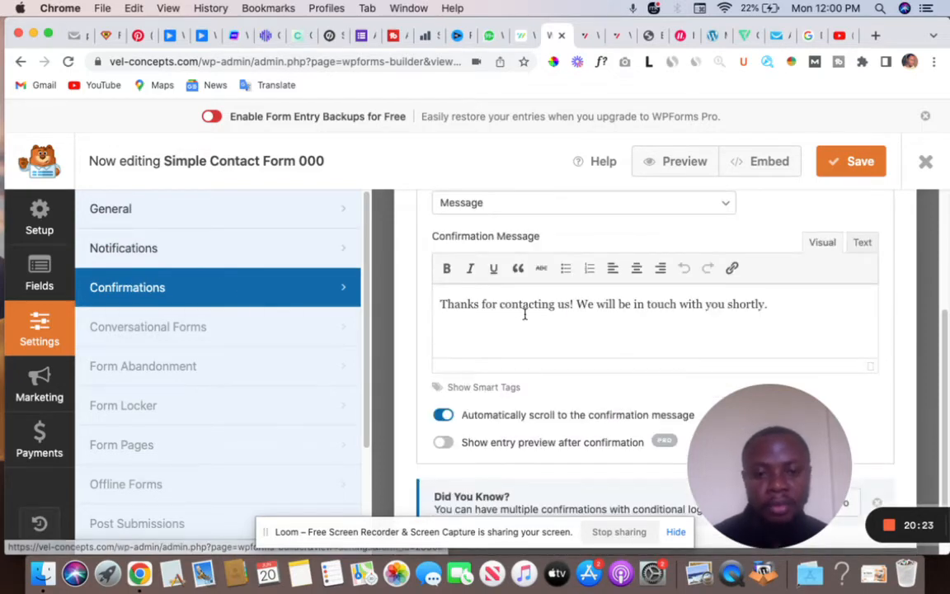
scroll(524, 315, down, 1)
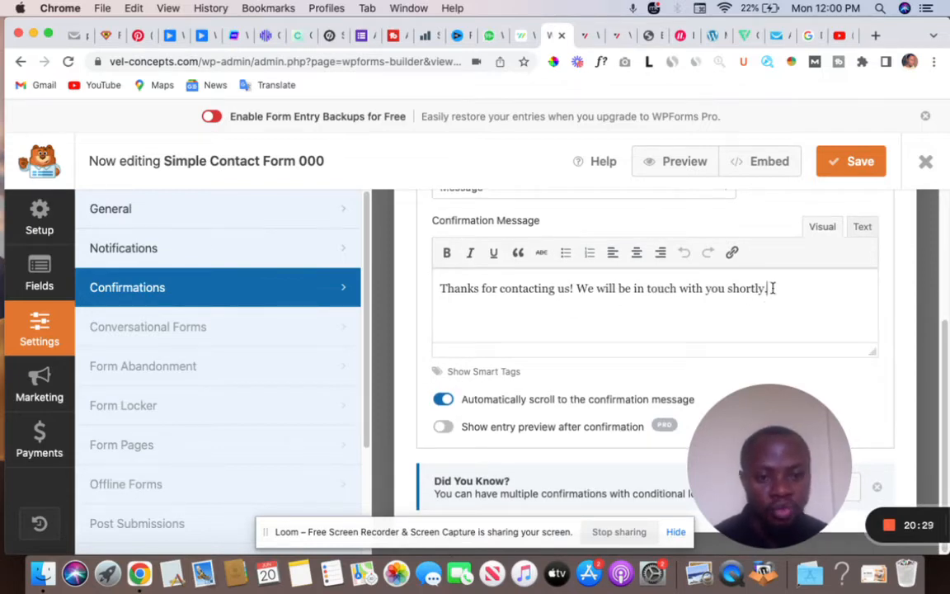
key(super+a)
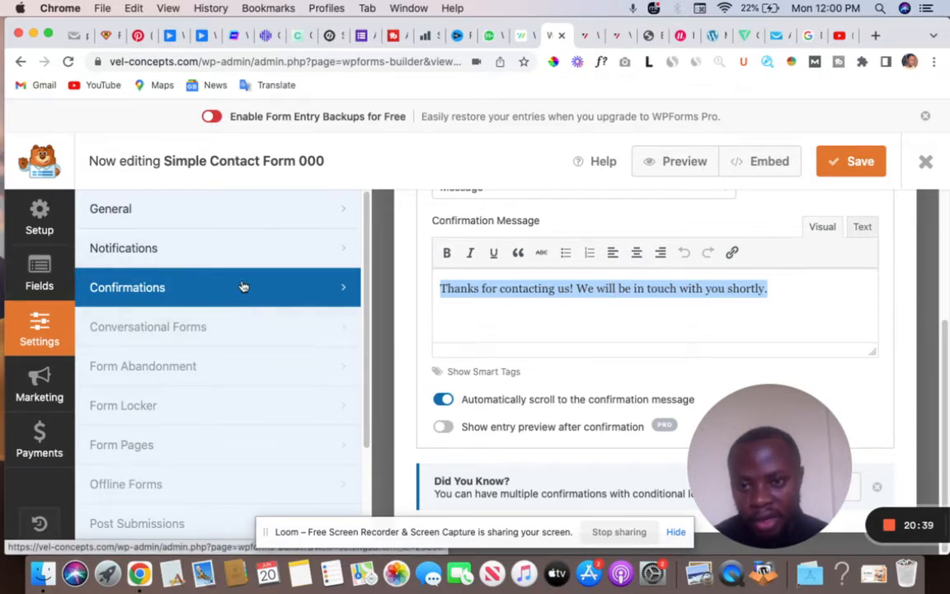
click(272, 218)
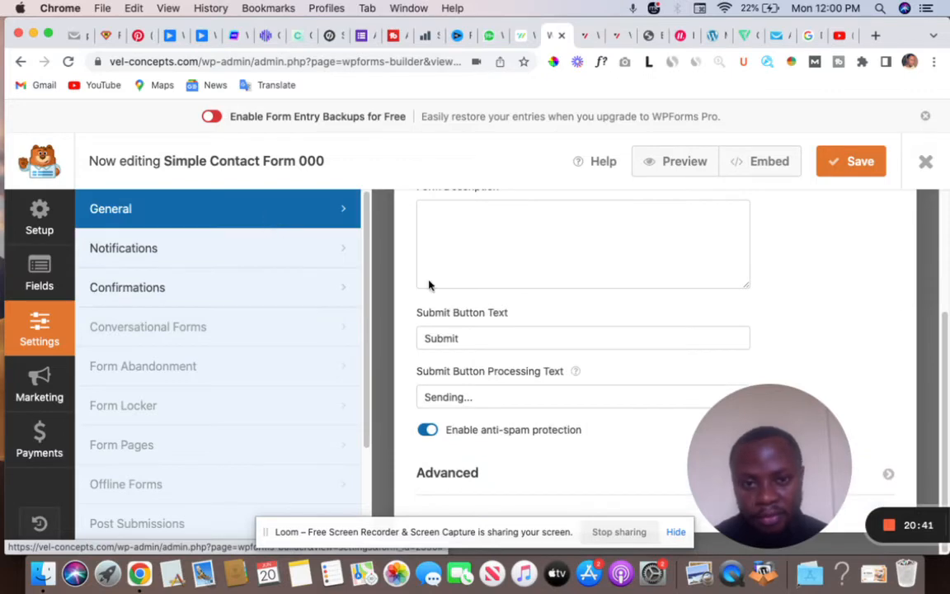
Save the form and review its Submit Button Text and the remaining general settings.
scroll(435, 283, up, 4)
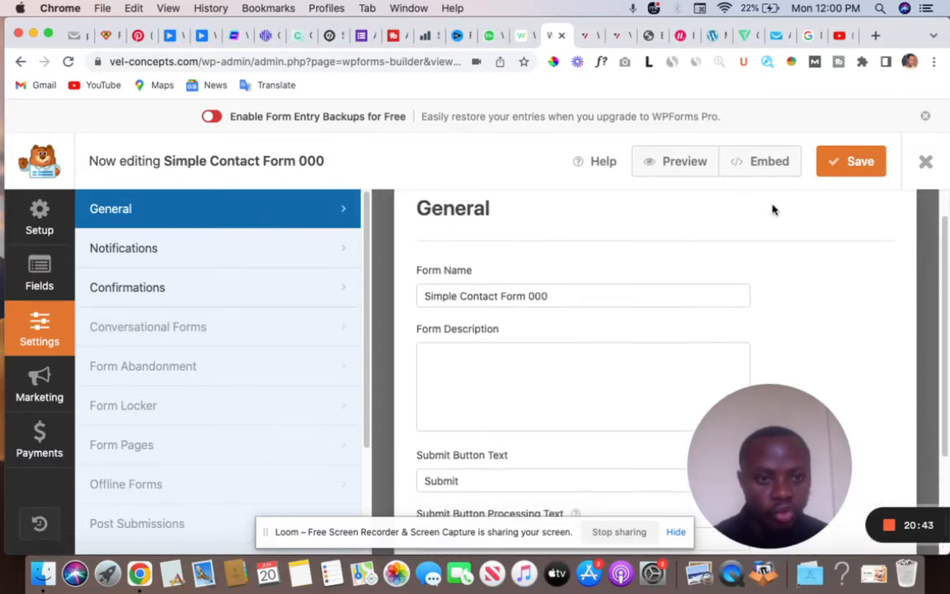
click(882, 162)
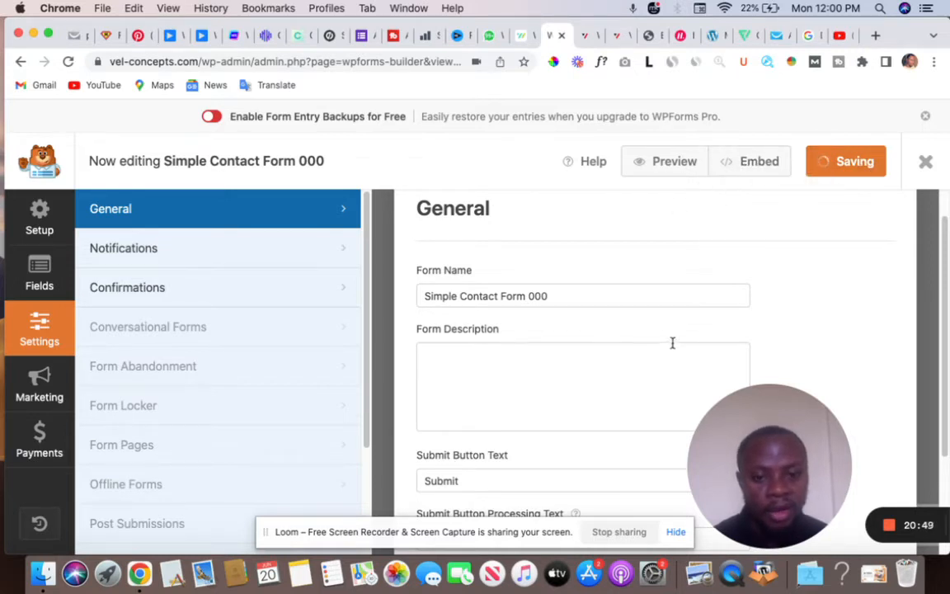
scroll(619, 363, down, 3)
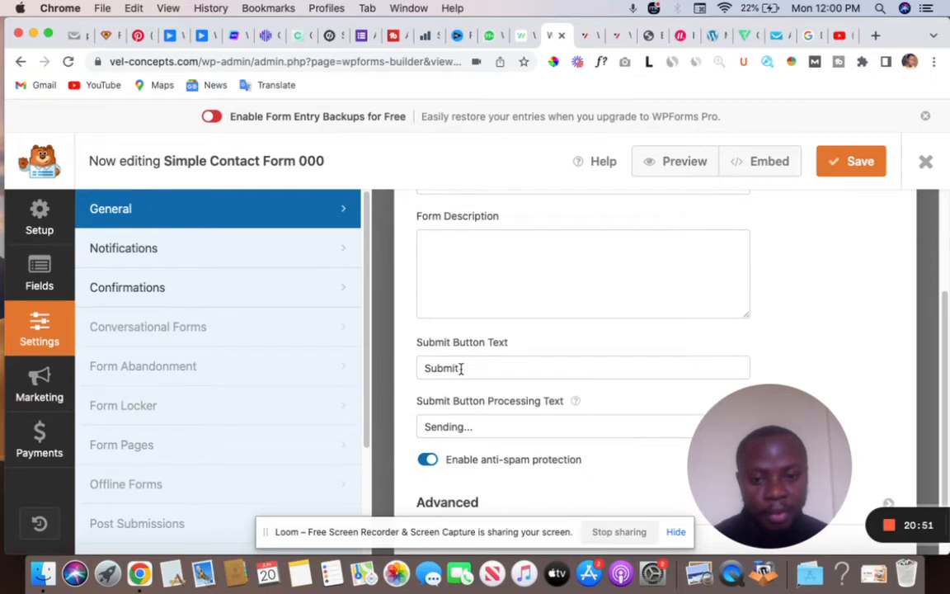
click(461, 369)
drag(475, 367, 420, 365)
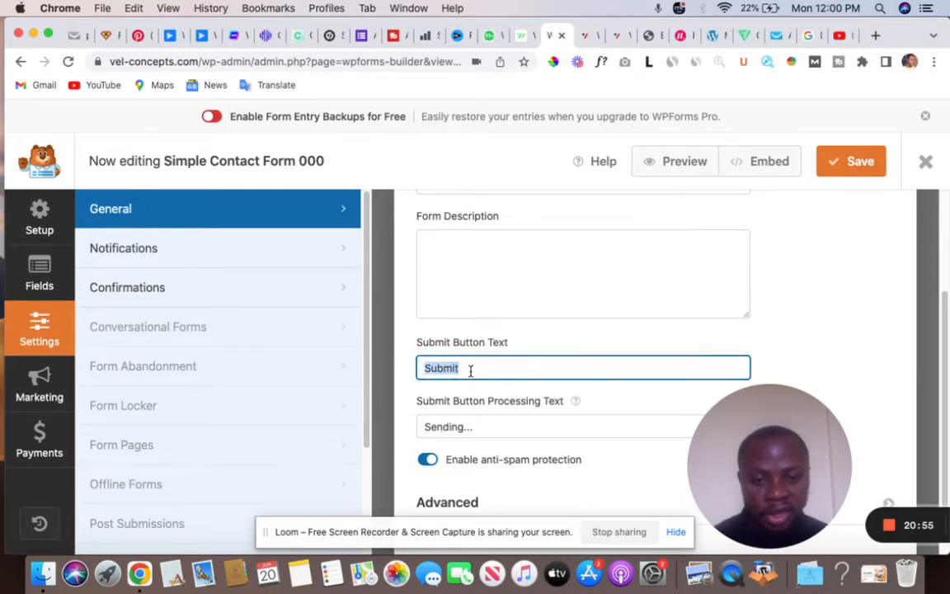
scroll(483, 379, down, 1)
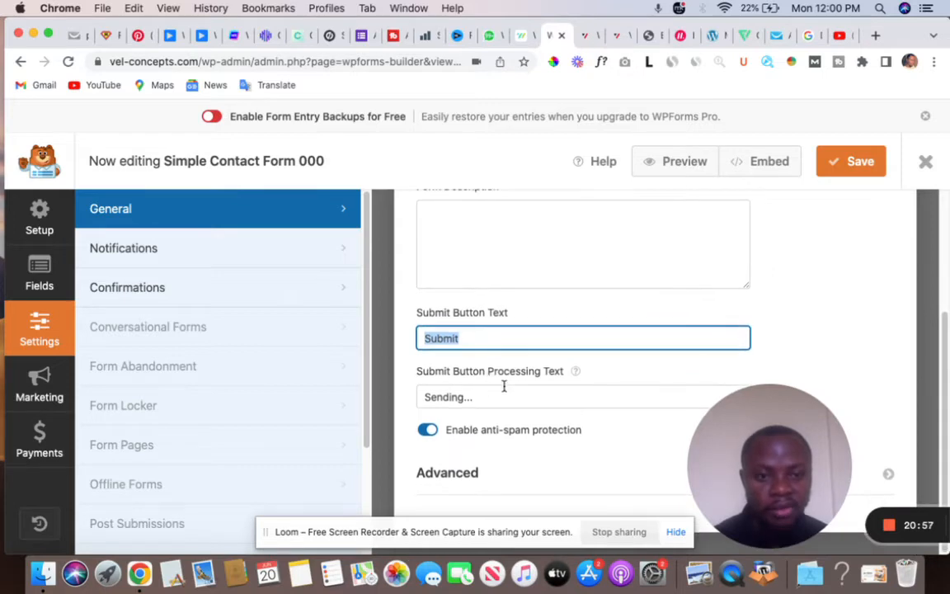
Copy the form's shortcode from the options for embedding it in a page, and close them.
scroll(753, 204, up, 3)
click(768, 176)
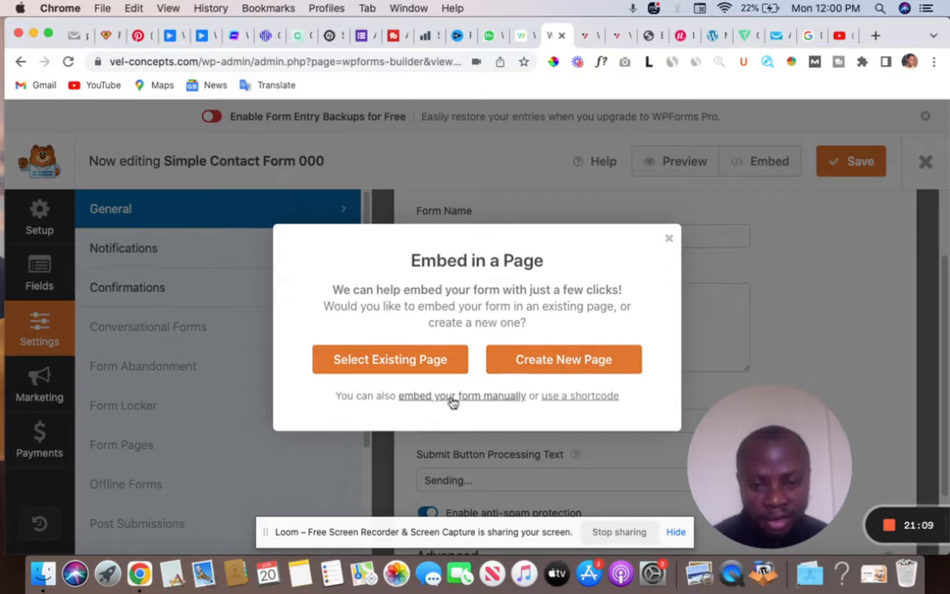
click(571, 396)
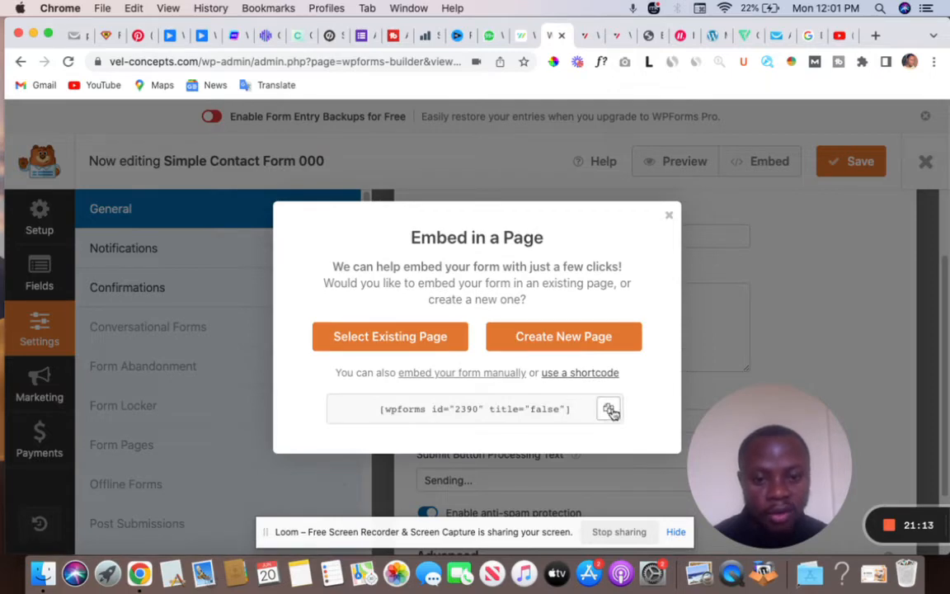
click(608, 408)
click(670, 216)
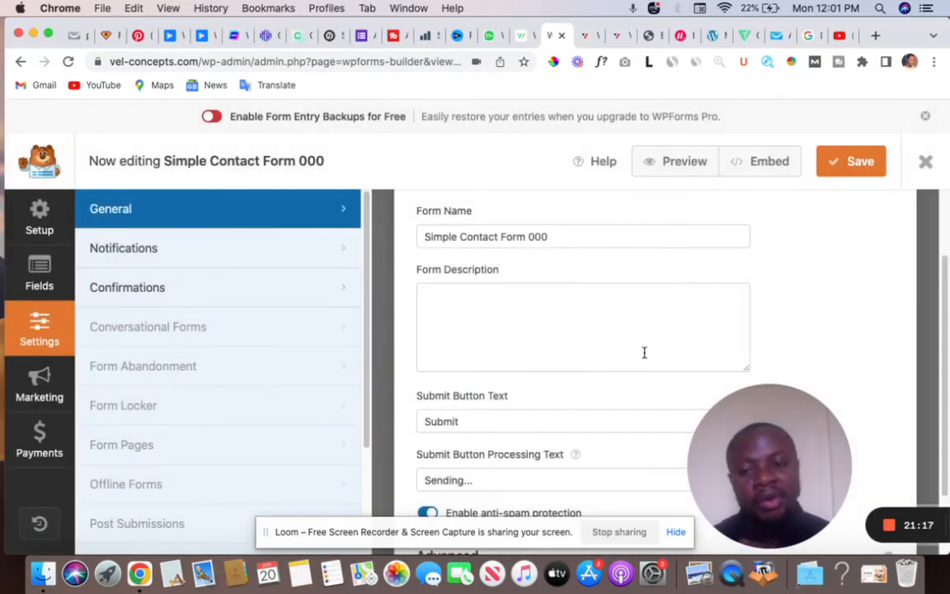
Return to the forms overview and copy the shortcode [wpforms id="2390"] of Simple Contact Form 000.
scroll(648, 367, up, 2)
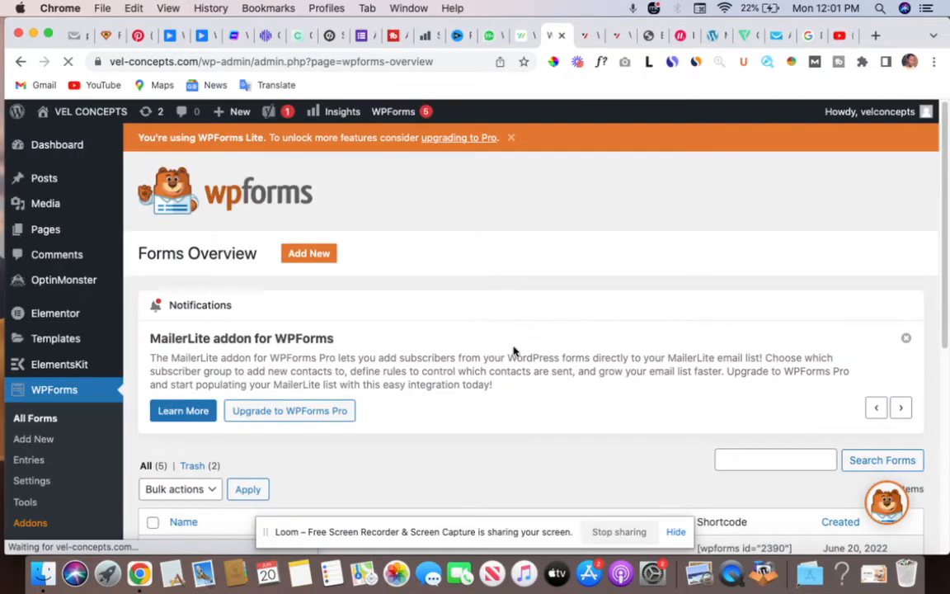
scroll(507, 362, down, 5)
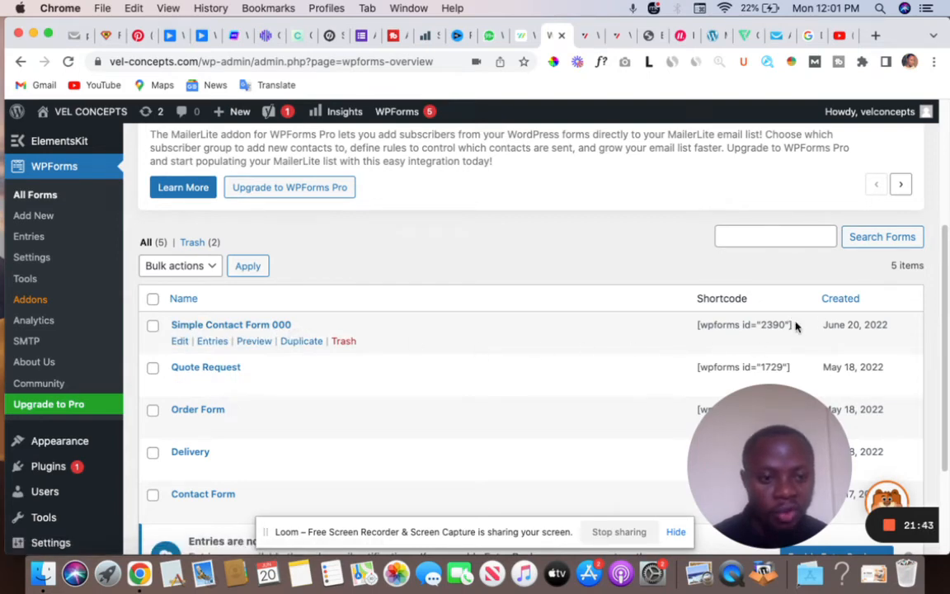
drag(791, 328, 734, 323)
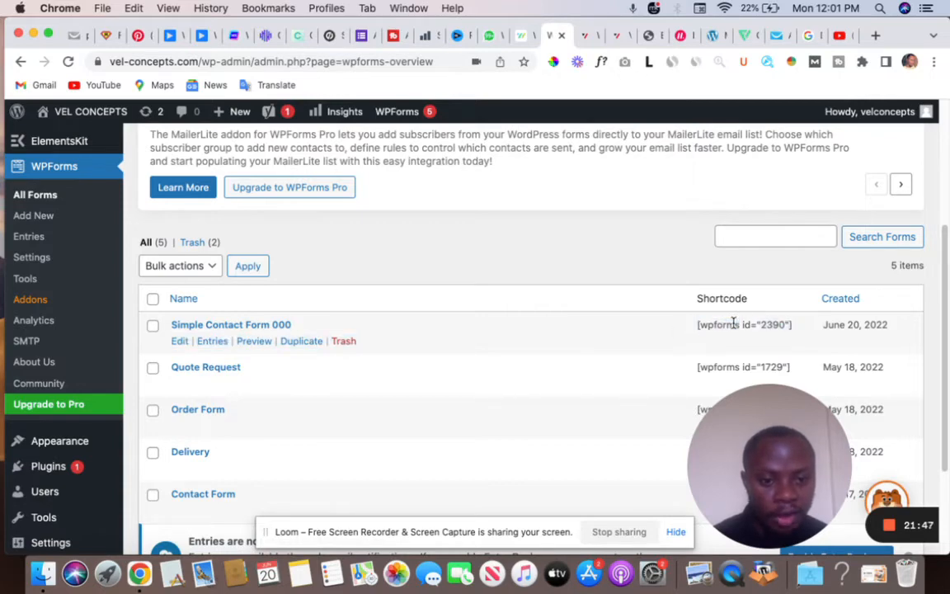
right_click(734, 324)
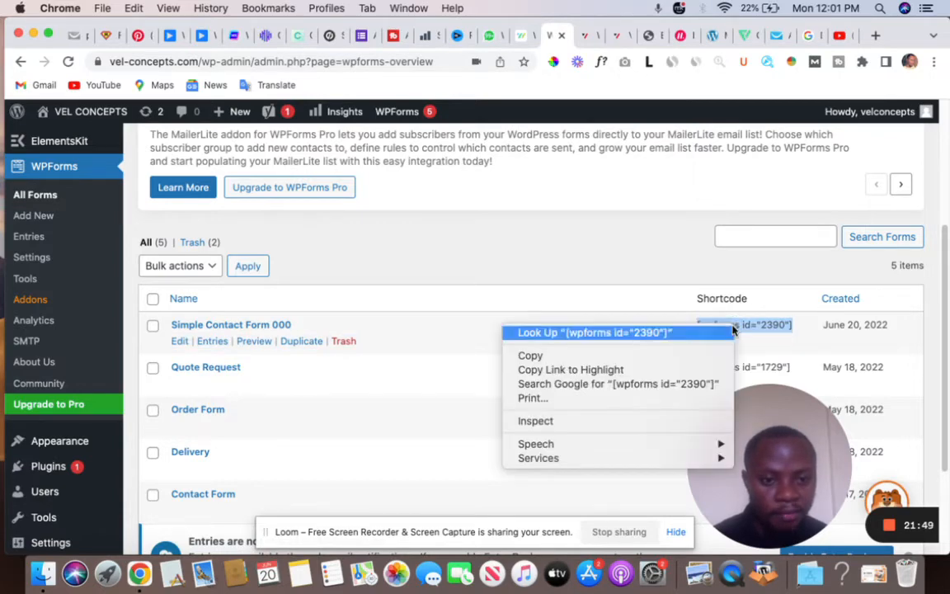
click(587, 358)
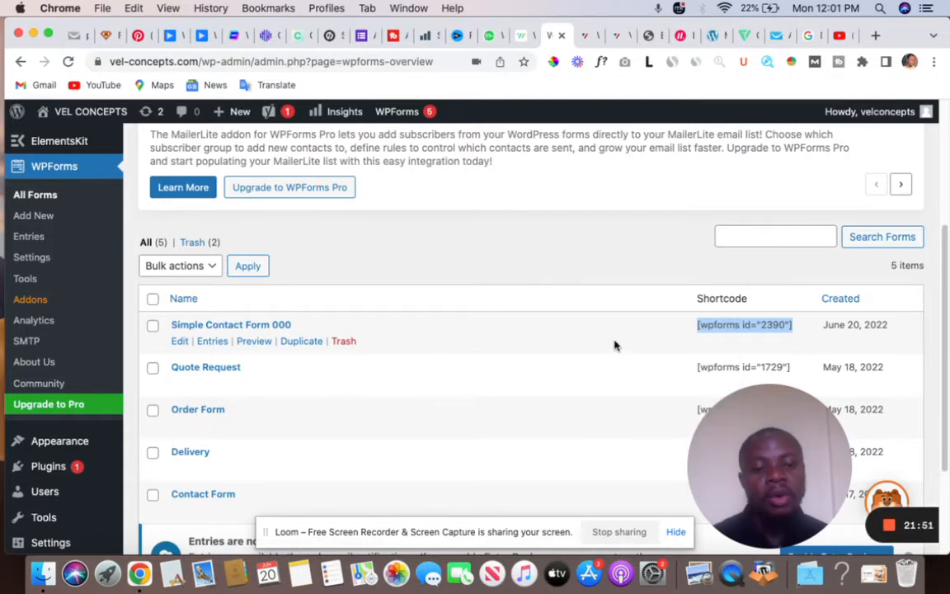
Go to the OptinMonster campaigns list.
scroll(594, 338, down, 1)
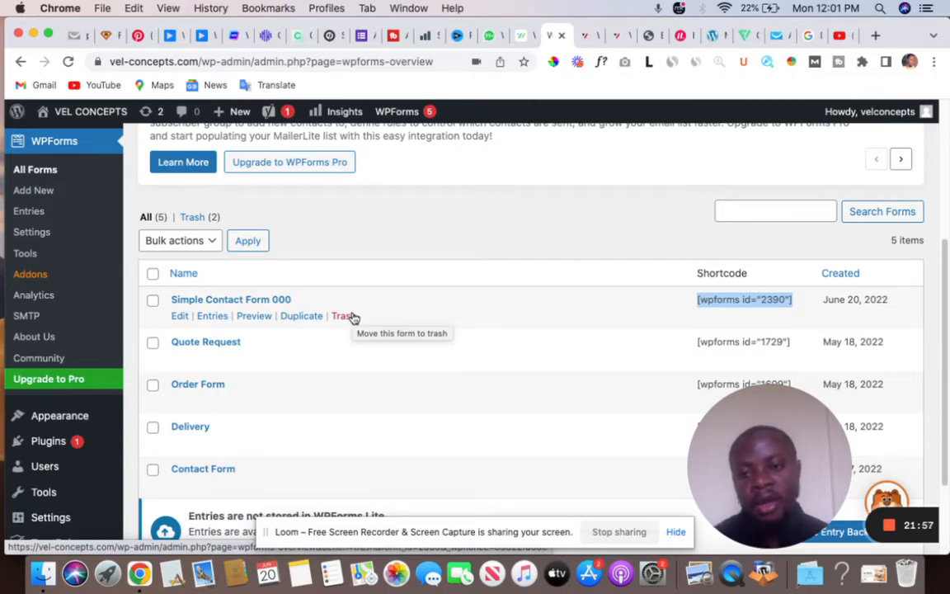
scroll(165, 321, down, 1)
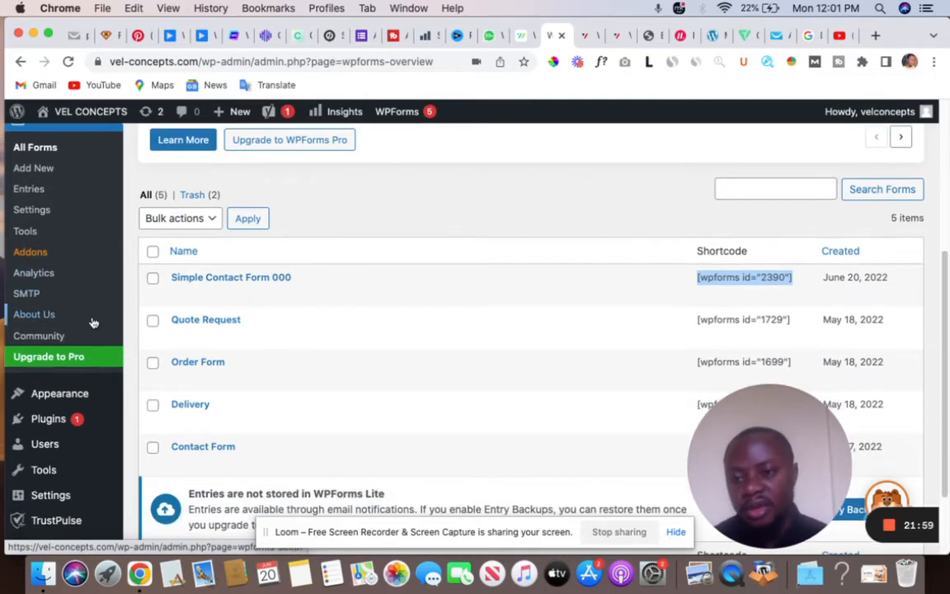
scroll(93, 322, down, 4)
scroll(90, 325, up, 5)
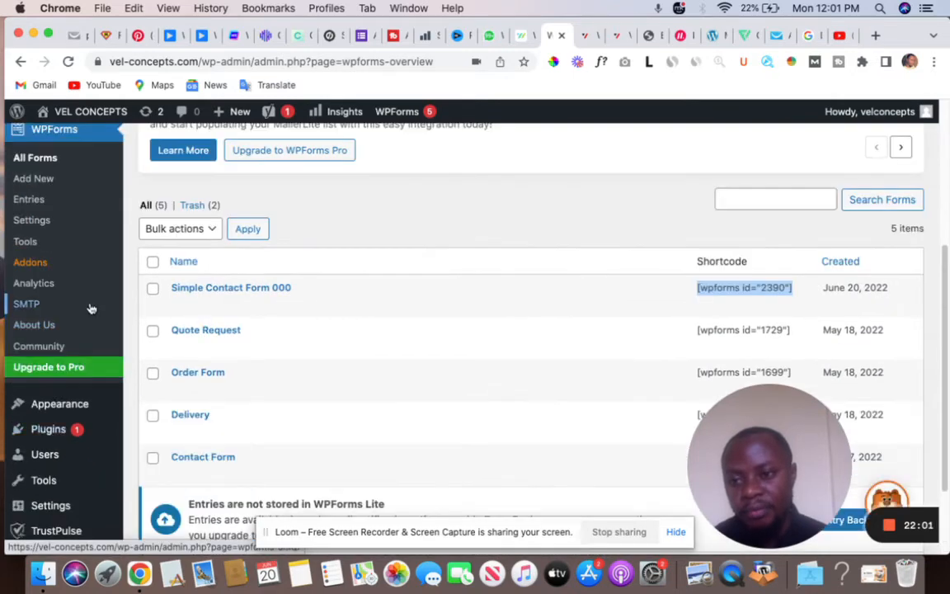
scroll(88, 303, up, 5)
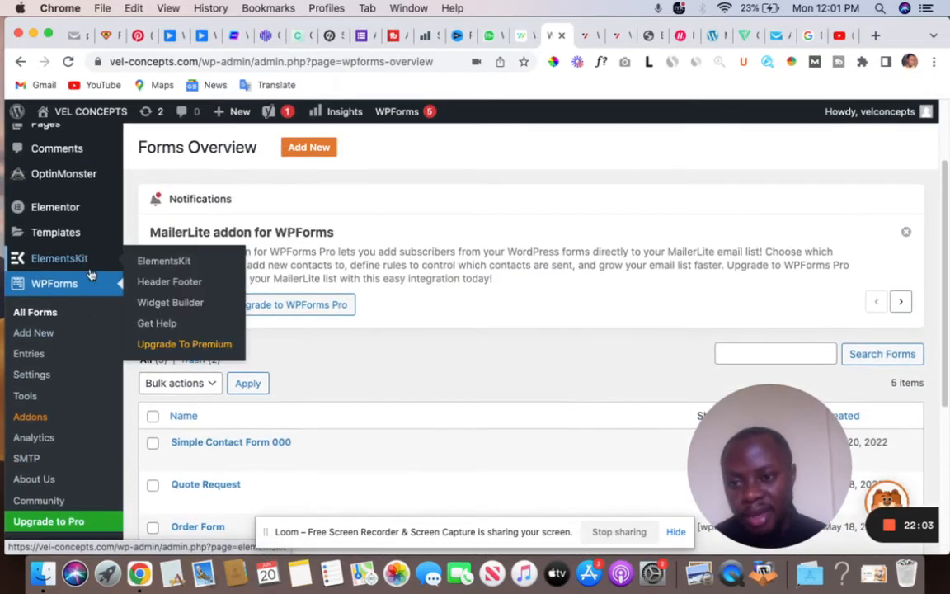
scroll(92, 213, up, 1)
mouse_move(80, 204)
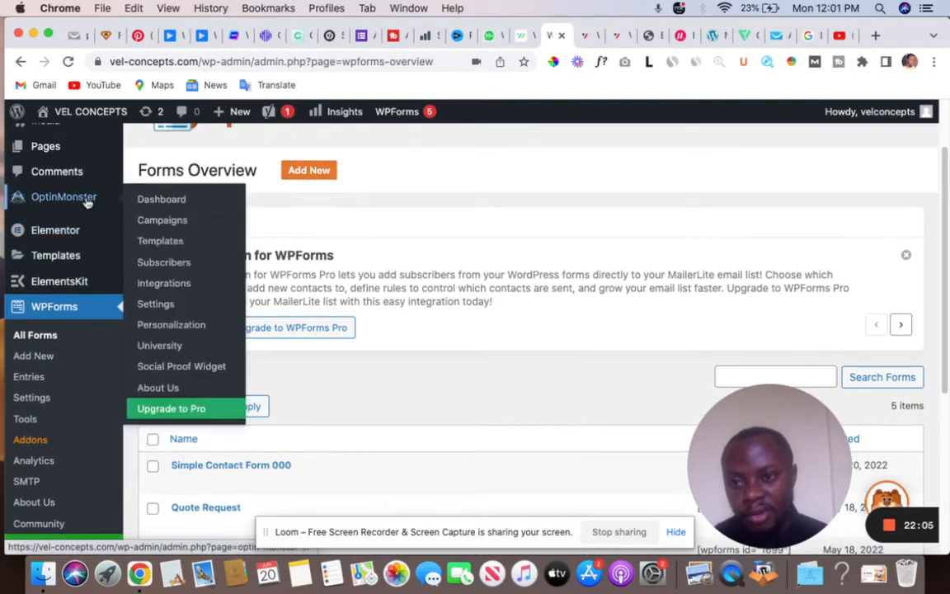
click(166, 226)
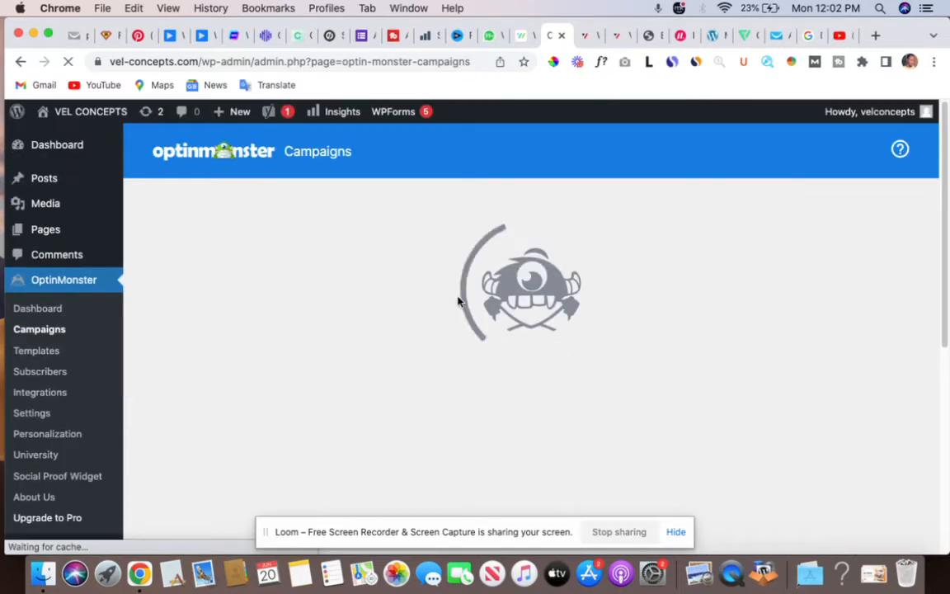
Move the draft popup campaign "000" to the trash.
scroll(480, 328, down, 3)
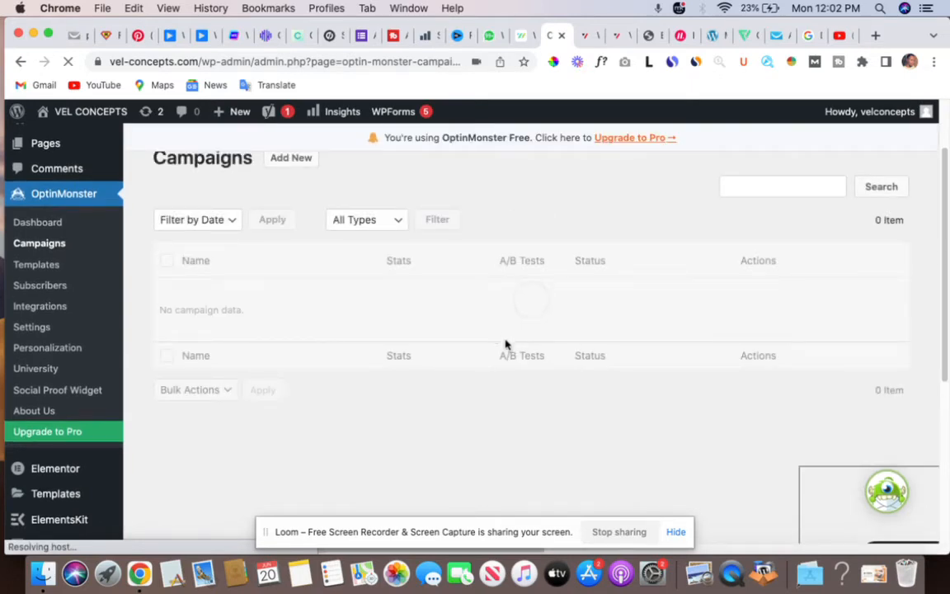
scroll(506, 344, down, 1)
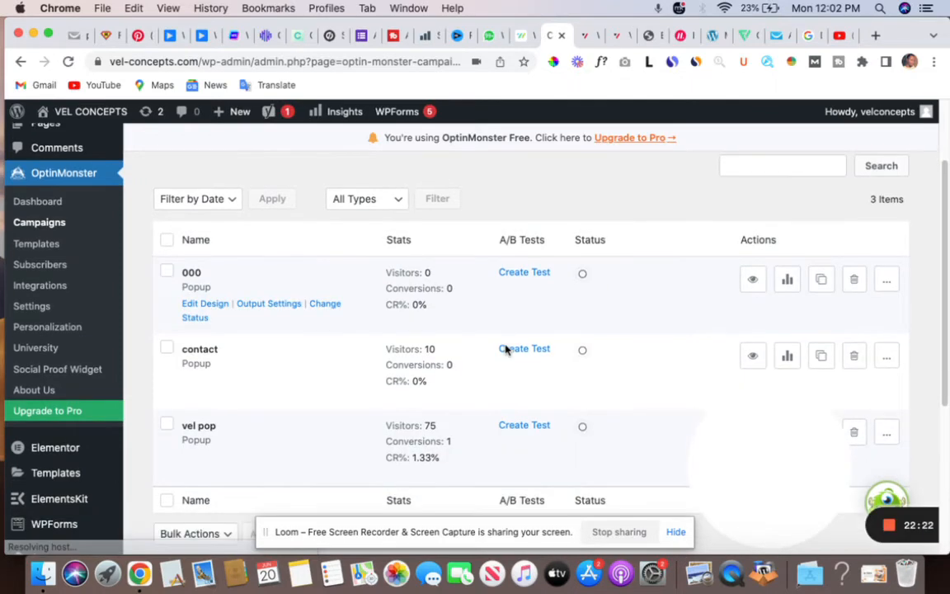
scroll(504, 350, down, 1)
scroll(523, 335, up, 2)
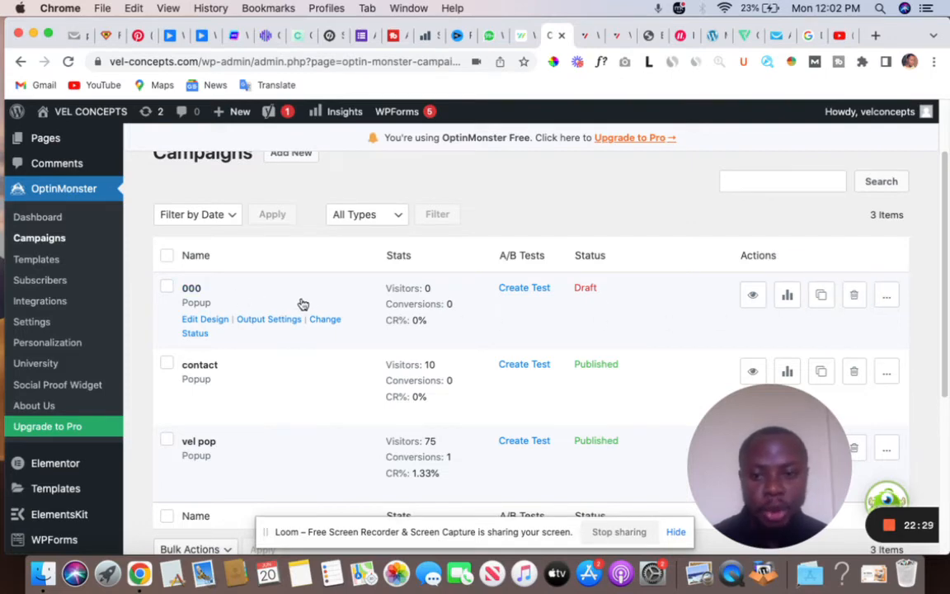
click(854, 299)
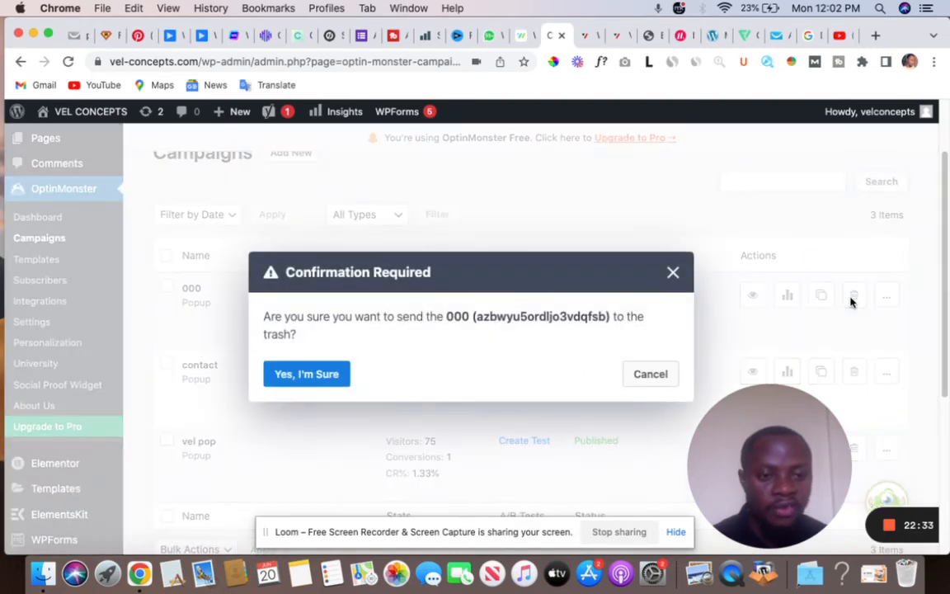
click(273, 372)
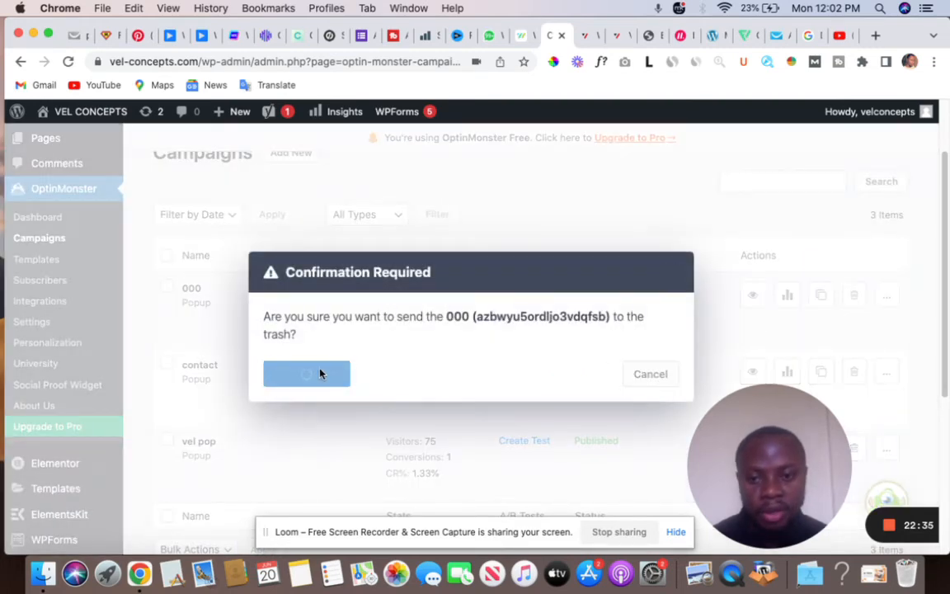
Start adding a new campaign of the Popup type and look through the featured templates.
scroll(527, 262, up, 1)
scroll(527, 262, up, 1)
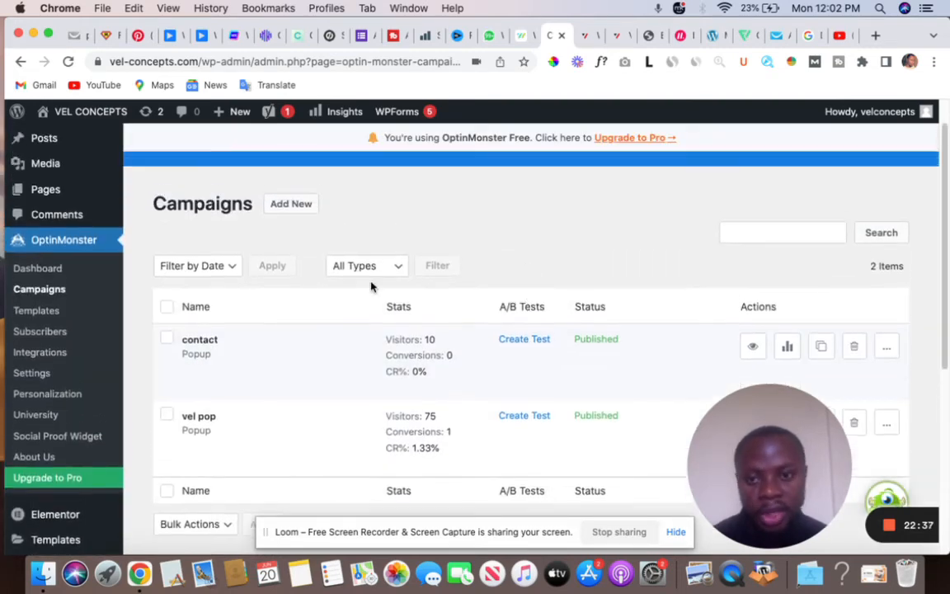
click(291, 203)
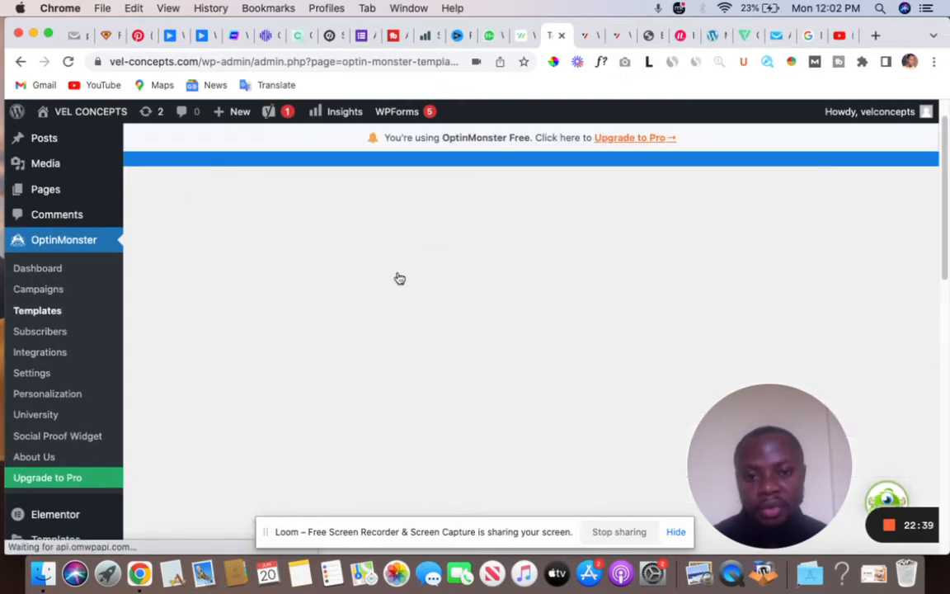
click(355, 397)
scroll(350, 379, down, 3)
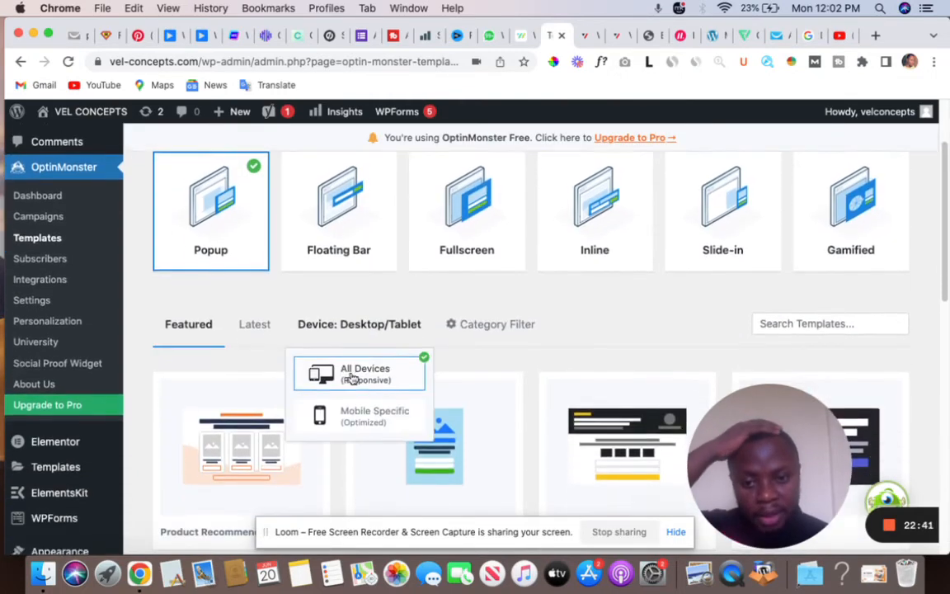
scroll(355, 368, down, 2)
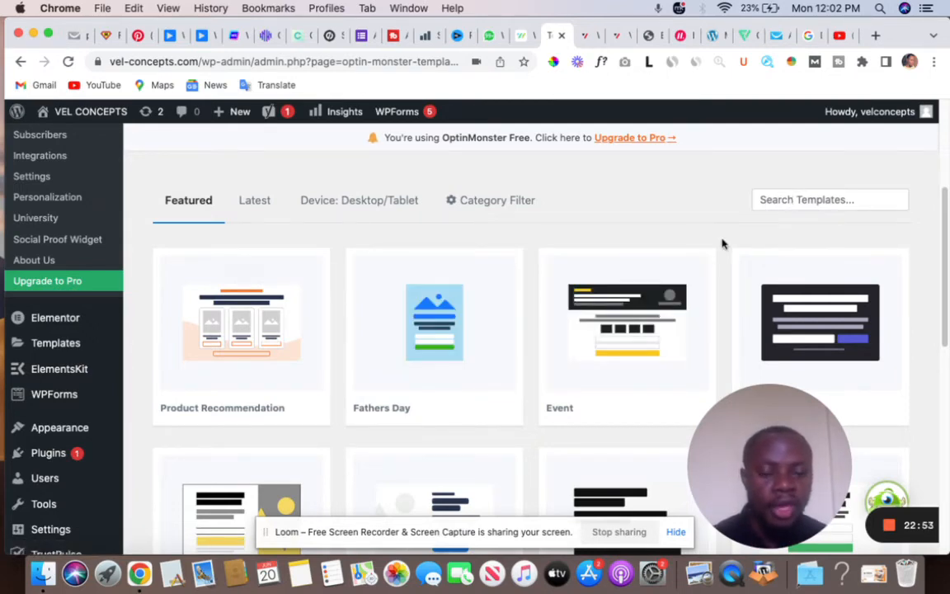
scroll(722, 243, up, 5)
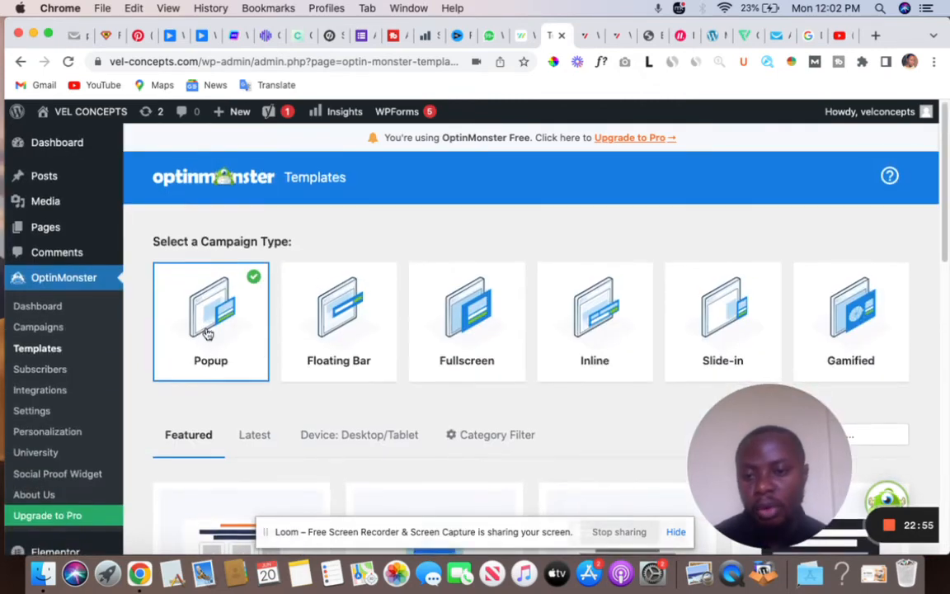
scroll(345, 354, down, 5)
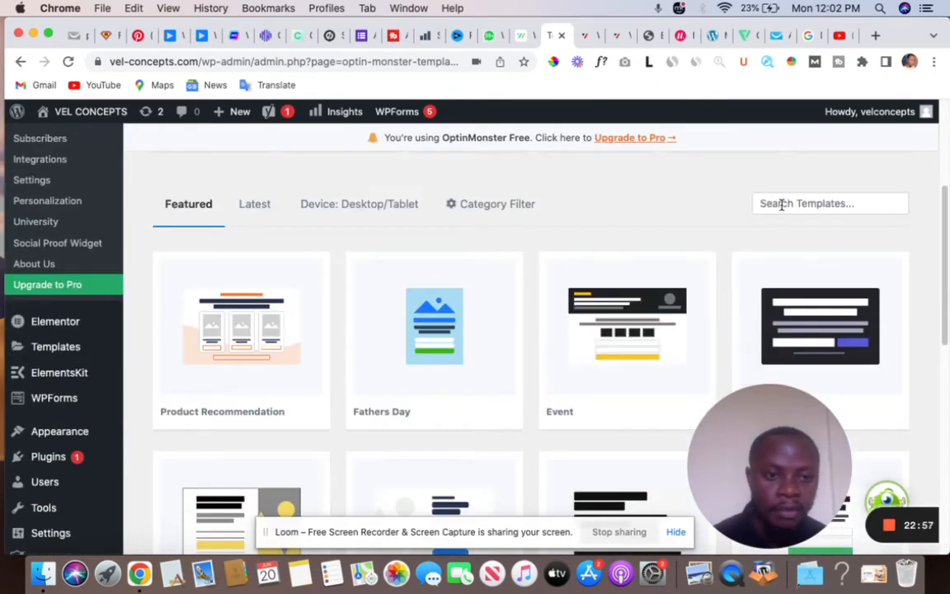
Search the popup templates for "canvas" and choose the Canvas template for the new campaign.
click(781, 205)
text(cam)
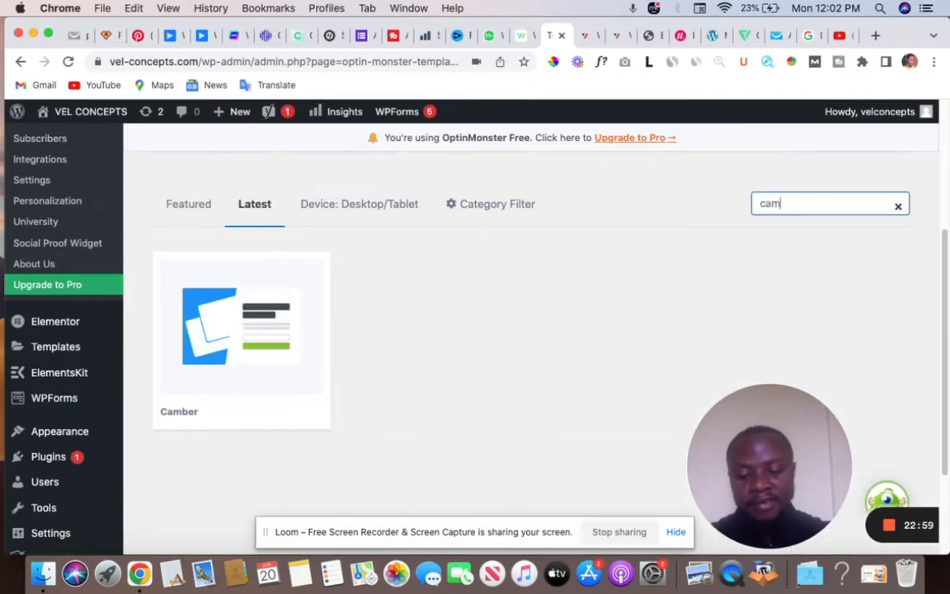
key(BackSpace)
text(nvas)
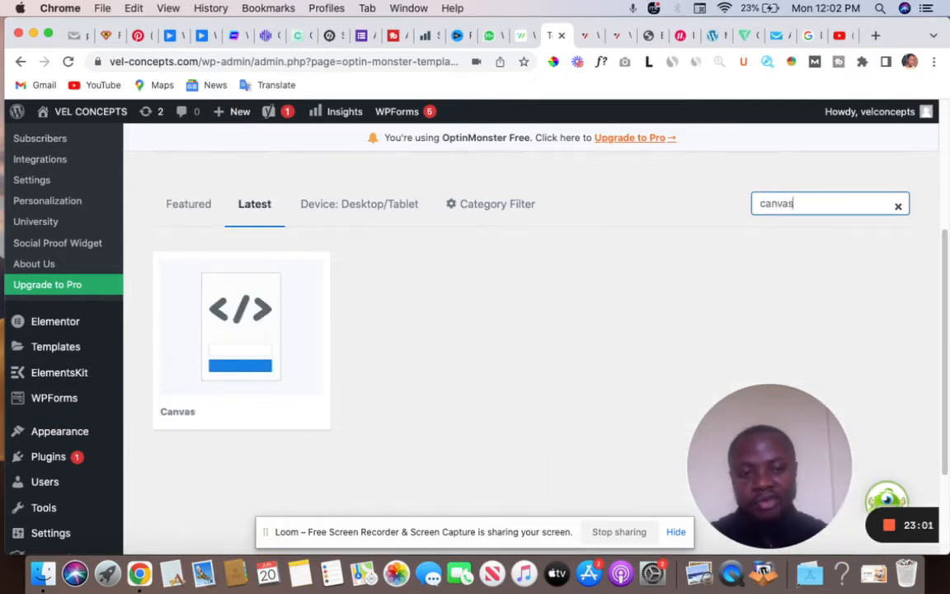
mouse_move(305, 327)
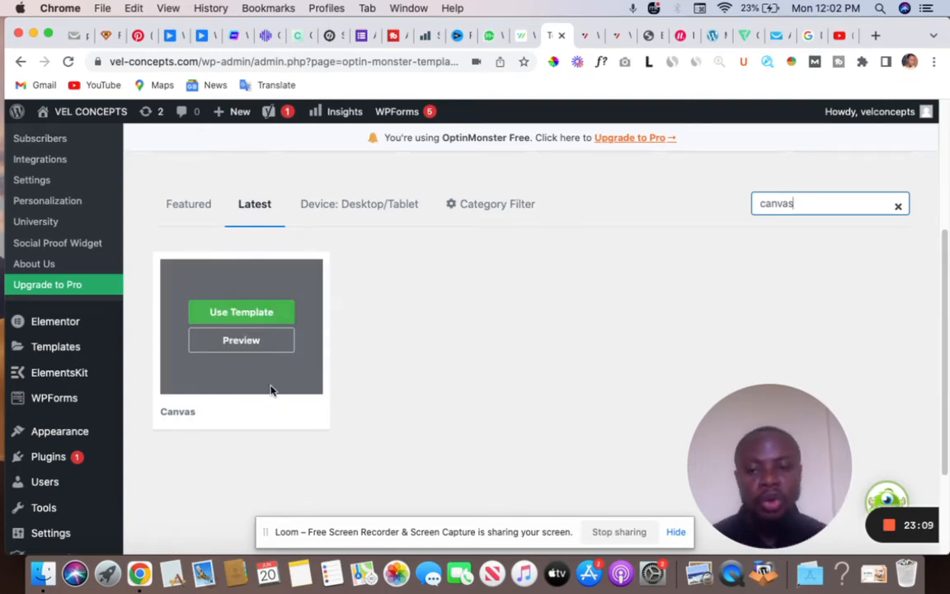
click(263, 312)
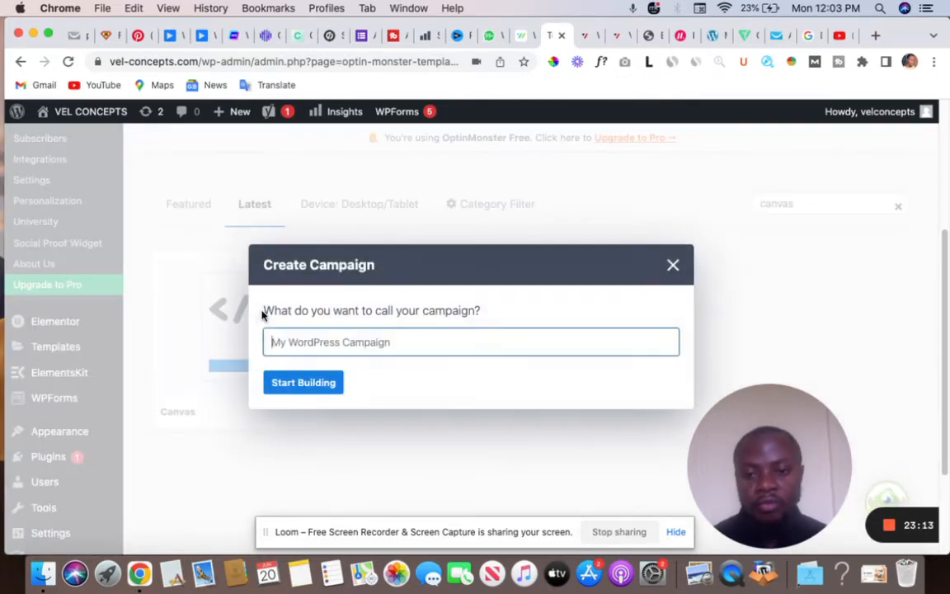
Name the new campaign 000 and start building it.
click(350, 346)
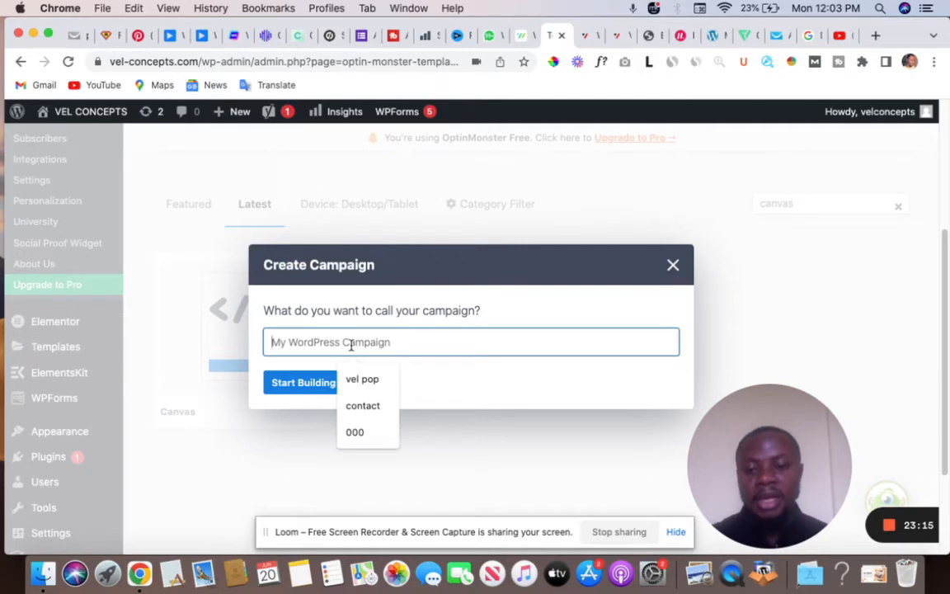
click(358, 434)
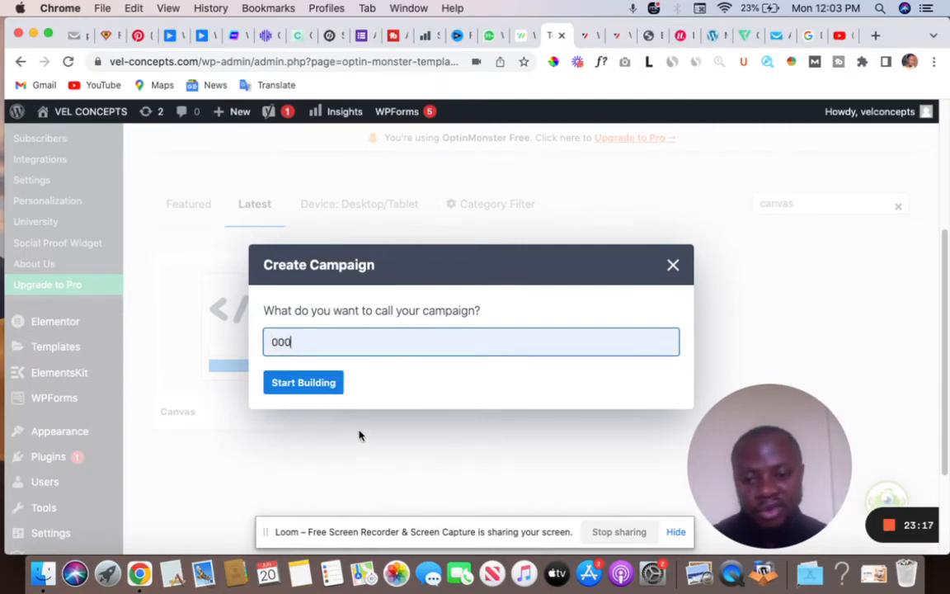
click(303, 382)
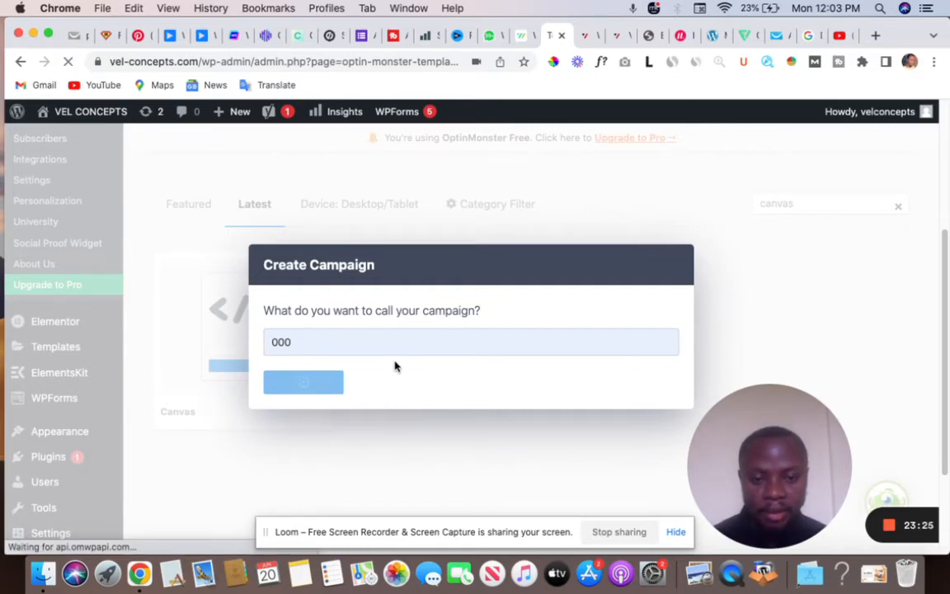
Delete the placeholder image block from the popup canvas and confirm the deletion.
drag(751, 460, 666, 461)
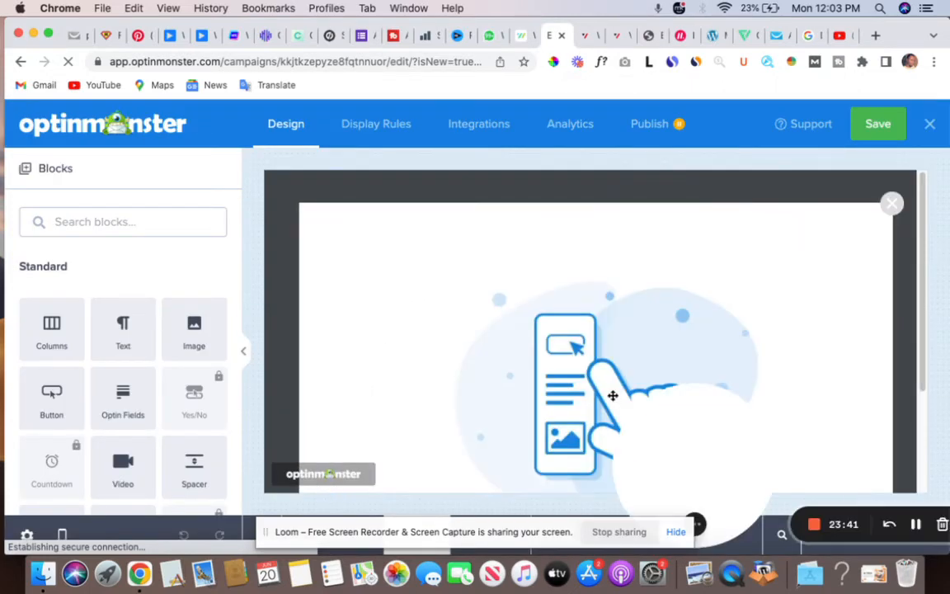
scroll(576, 355, down, 3)
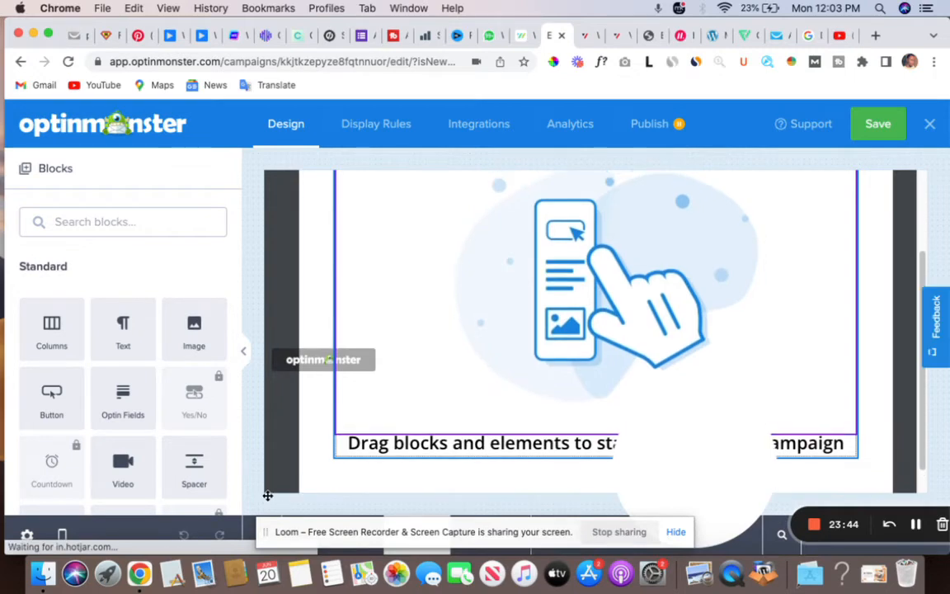
drag(267, 500, 269, 497)
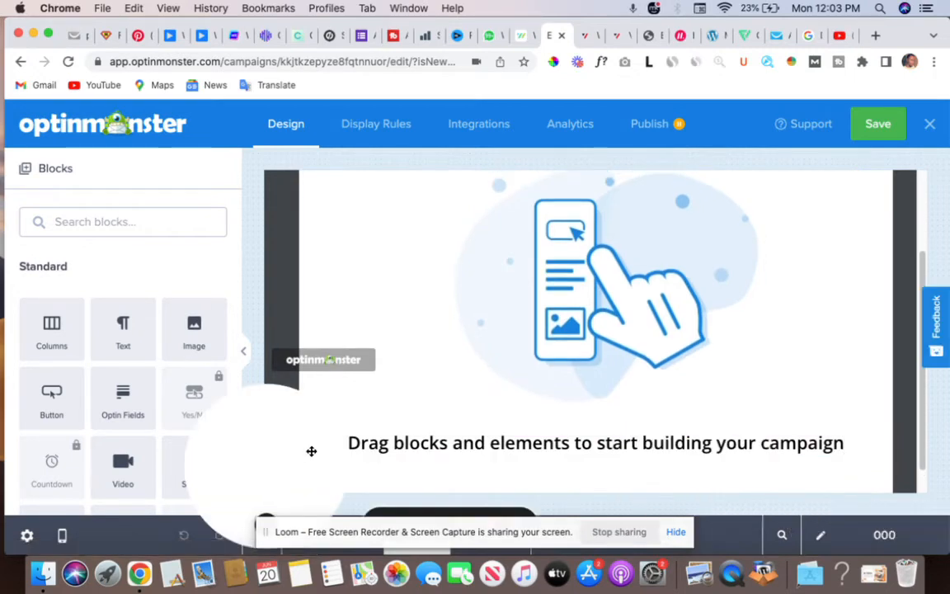
drag(304, 455, 144, 462)
scroll(641, 359, up, 2)
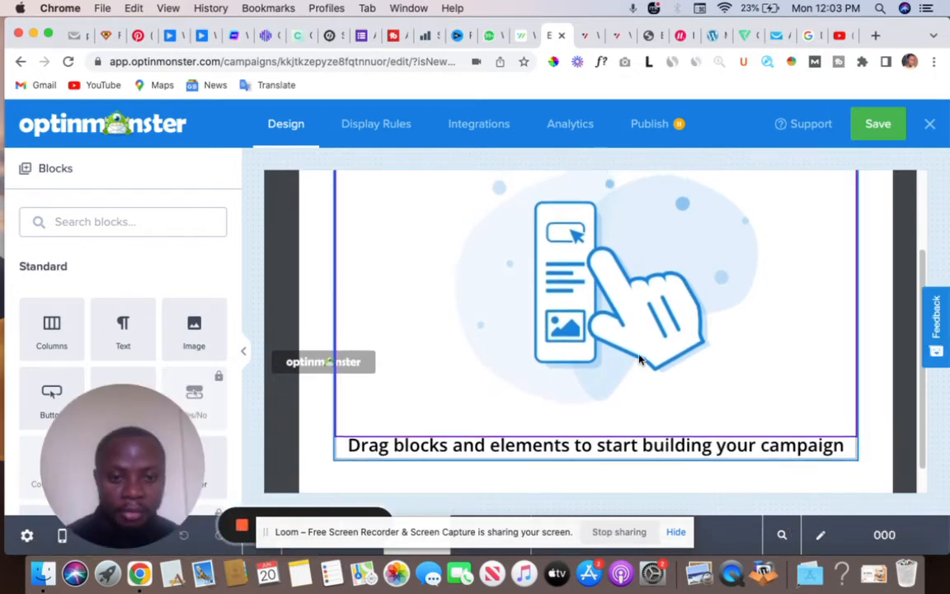
scroll(644, 359, up, 1)
scroll(643, 358, down, 1)
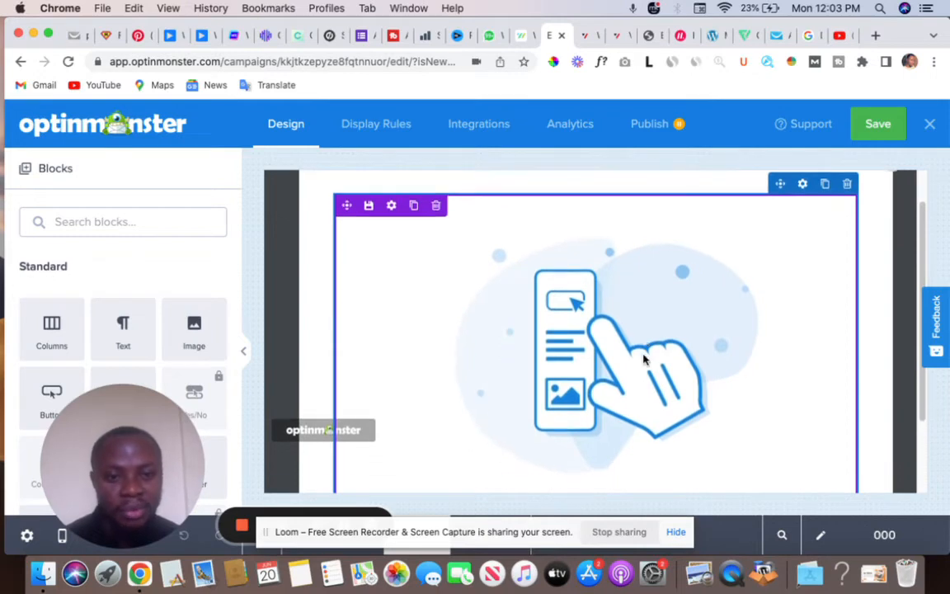
scroll(643, 359, up, 1)
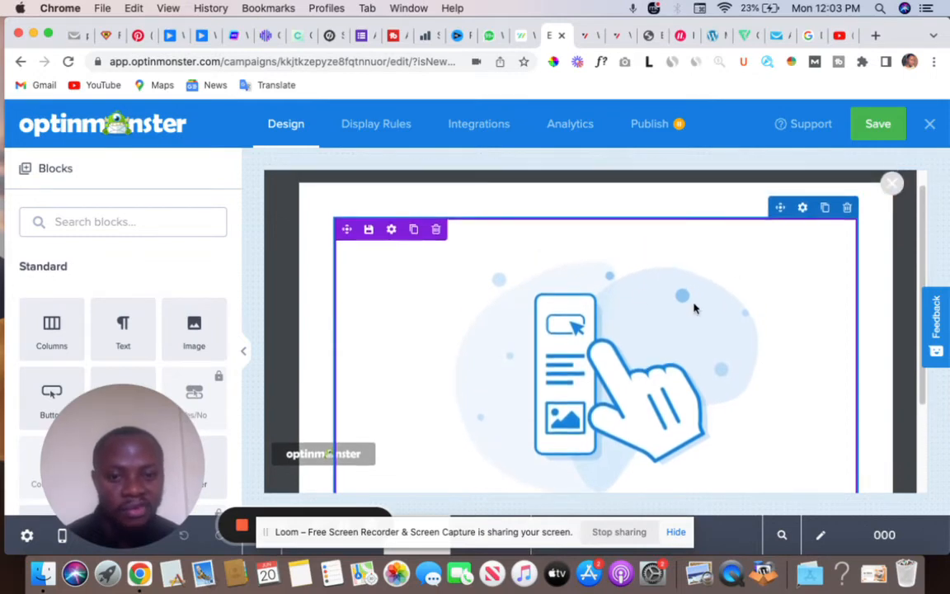
click(437, 231)
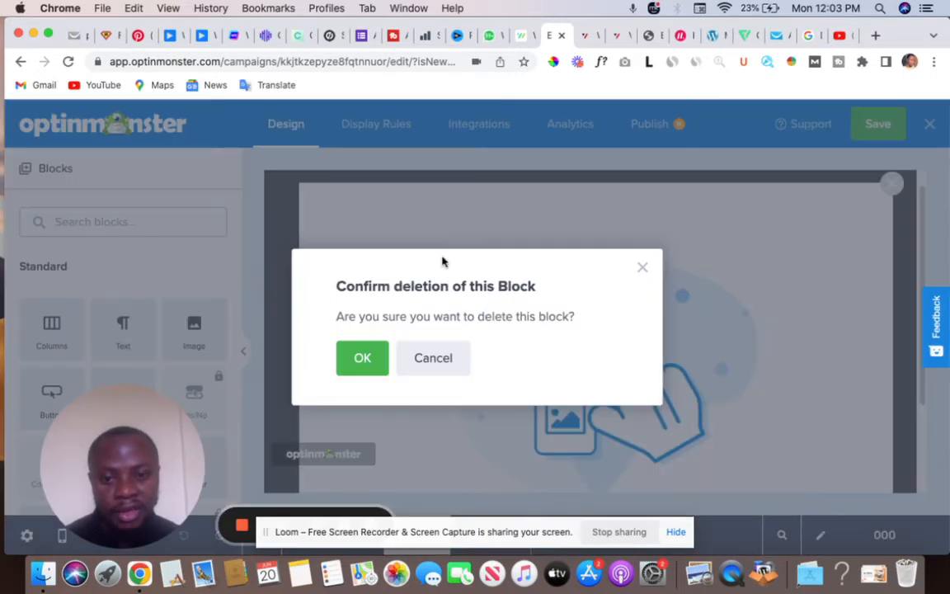
click(369, 359)
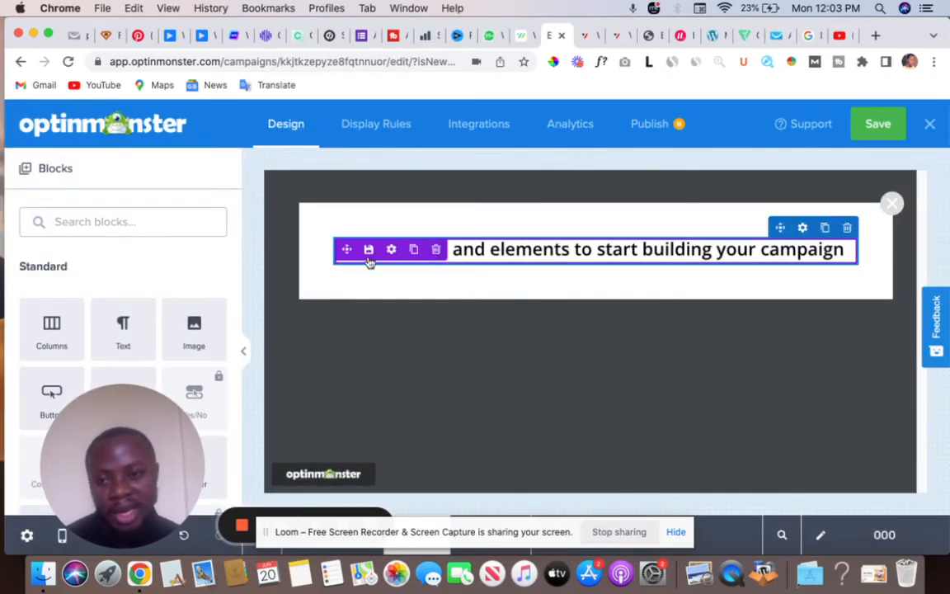
Replace the popup's placeholder text with the heading "Contact Us".
triple_click(569, 250)
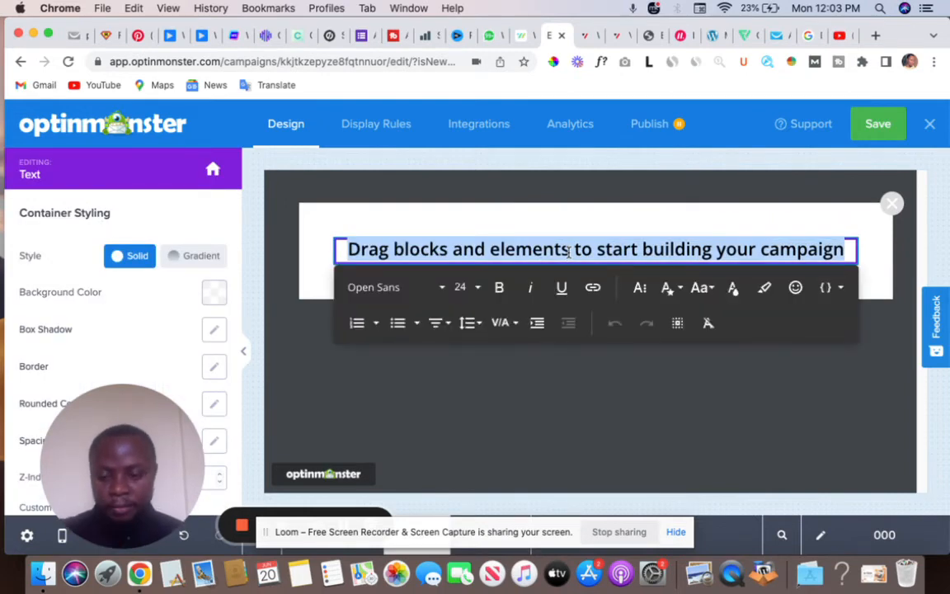
text(Contac)
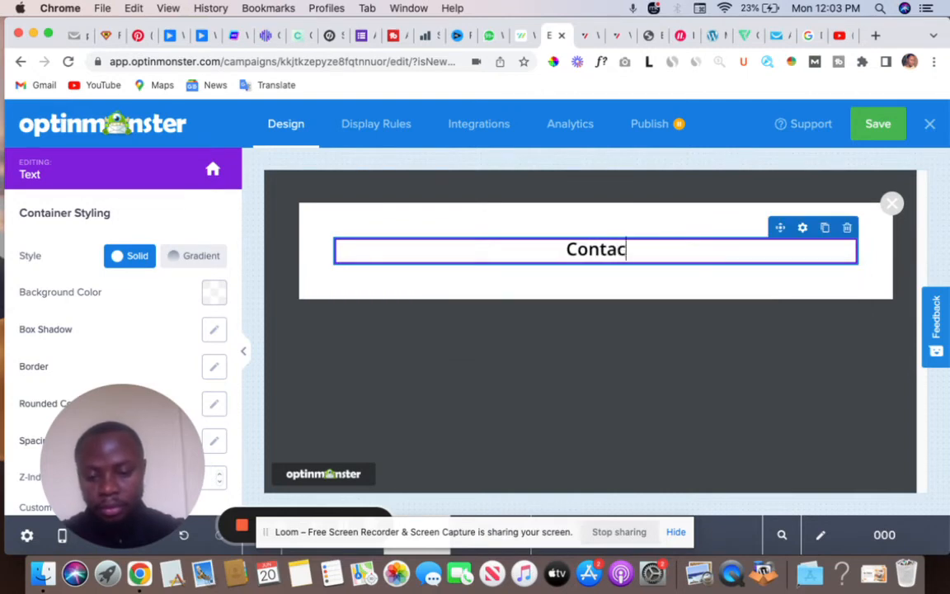
text(t Us)
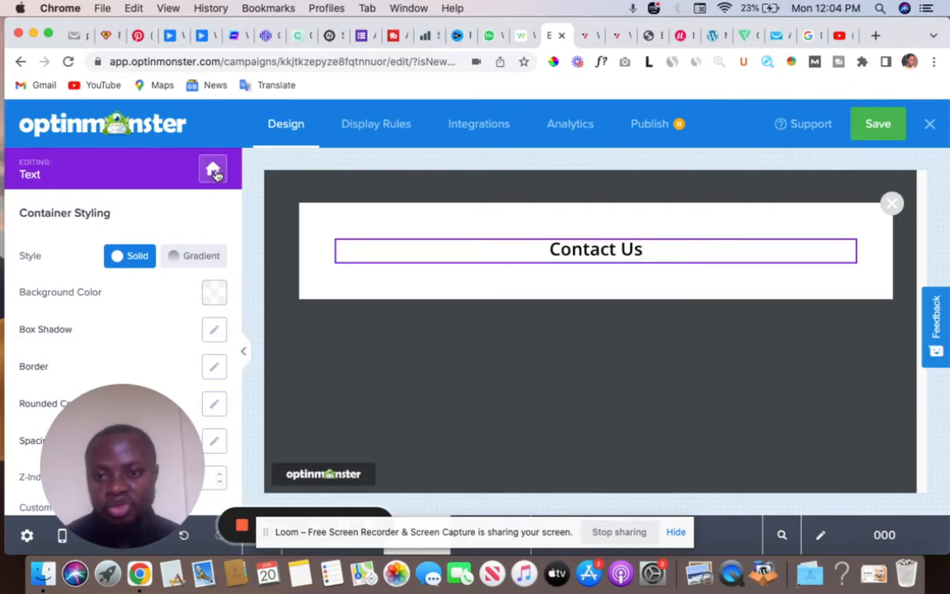
Search the blocks for "html" and add an HTML block directly below the Contact Us heading.
click(213, 170)
click(124, 221)
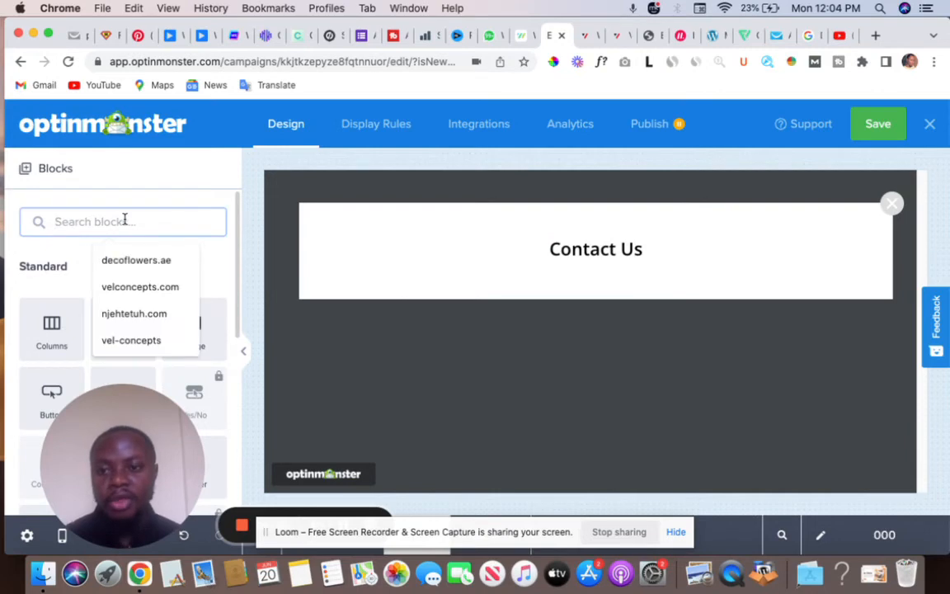
text(ht)
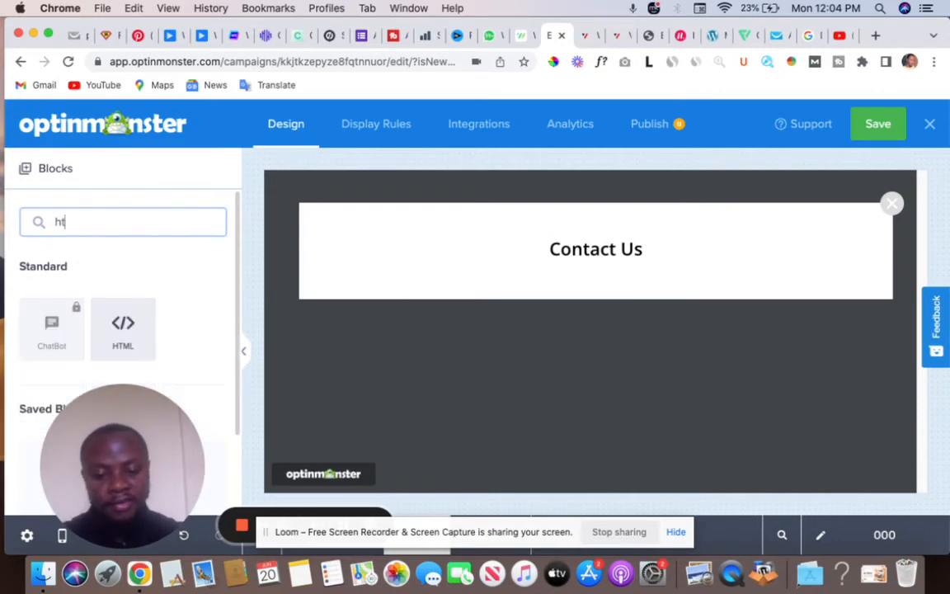
text(ml)
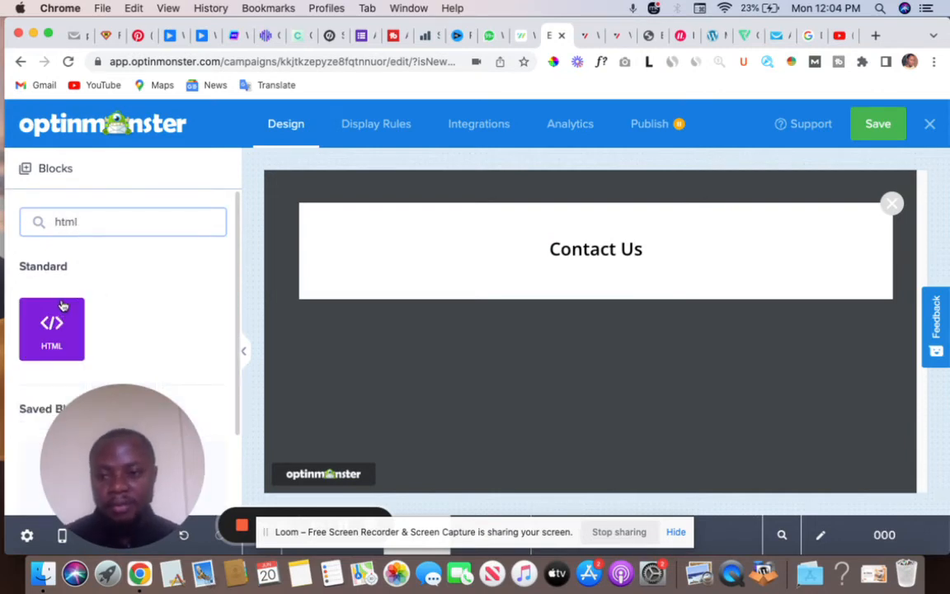
drag(55, 323, 619, 255)
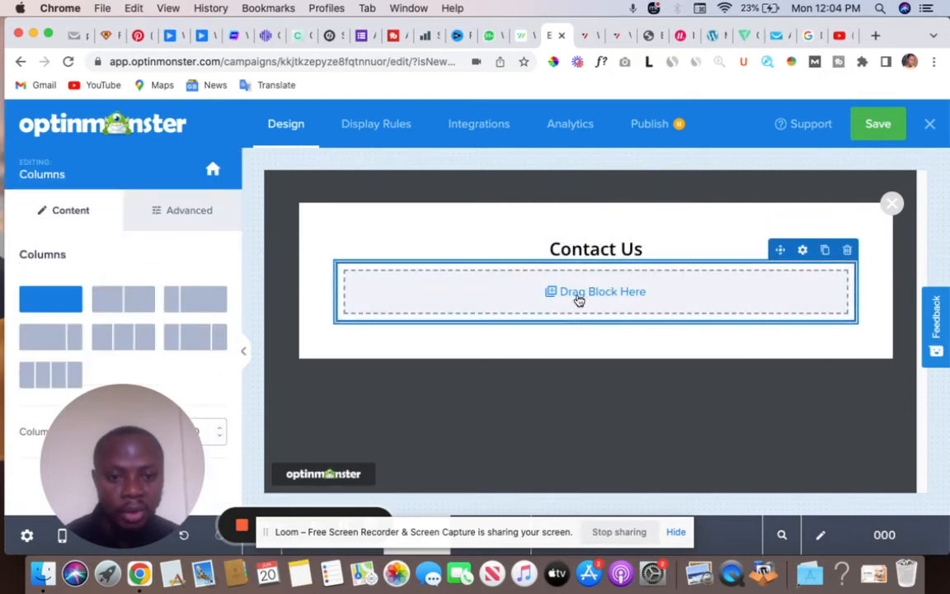
click(212, 170)
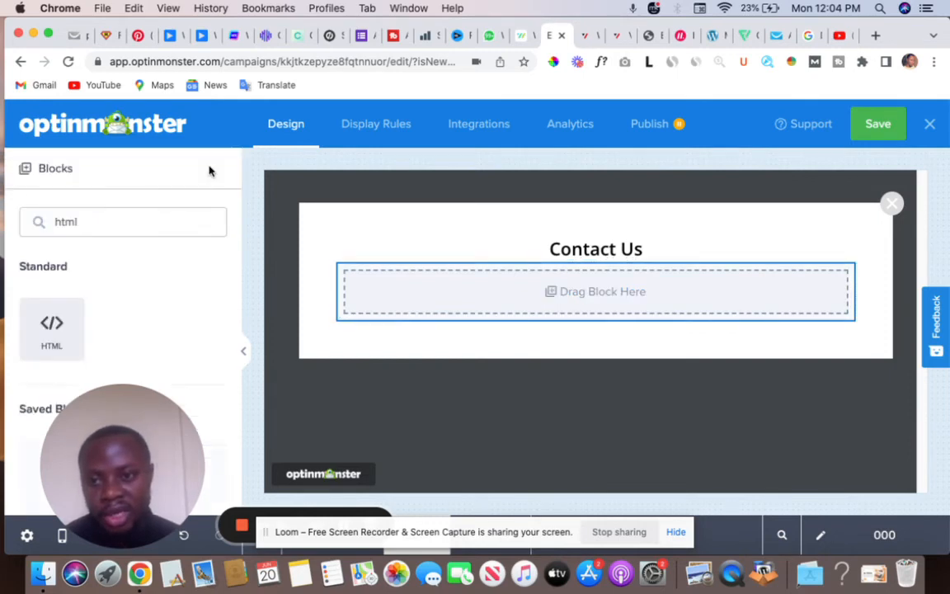
drag(33, 299, 595, 280)
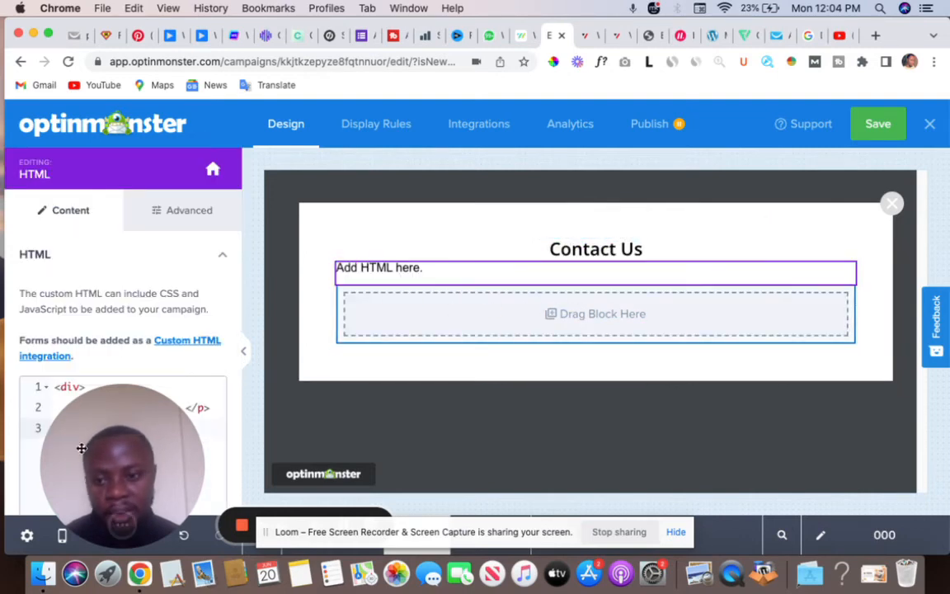
Replace the "Add HTML here." text in the HTML block's code with the copied shortcode [wpforms id="2390"].
drag(107, 459, 383, 462)
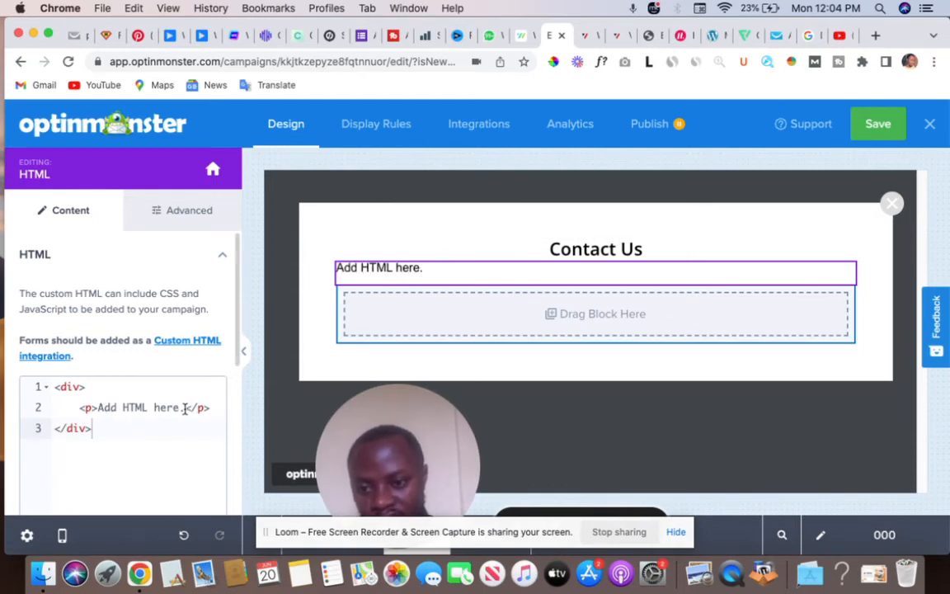
drag(185, 408, 99, 407)
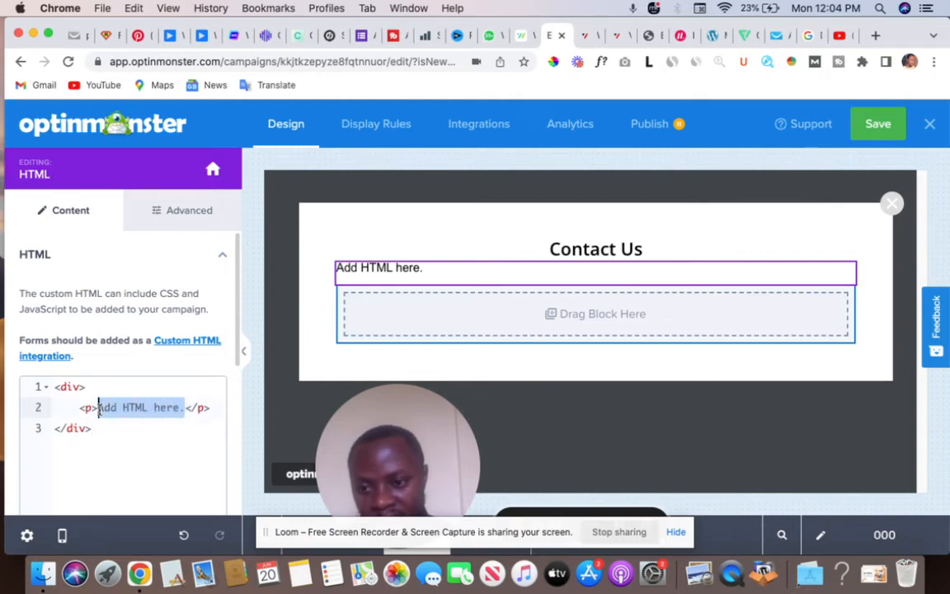
right_click(125, 407)
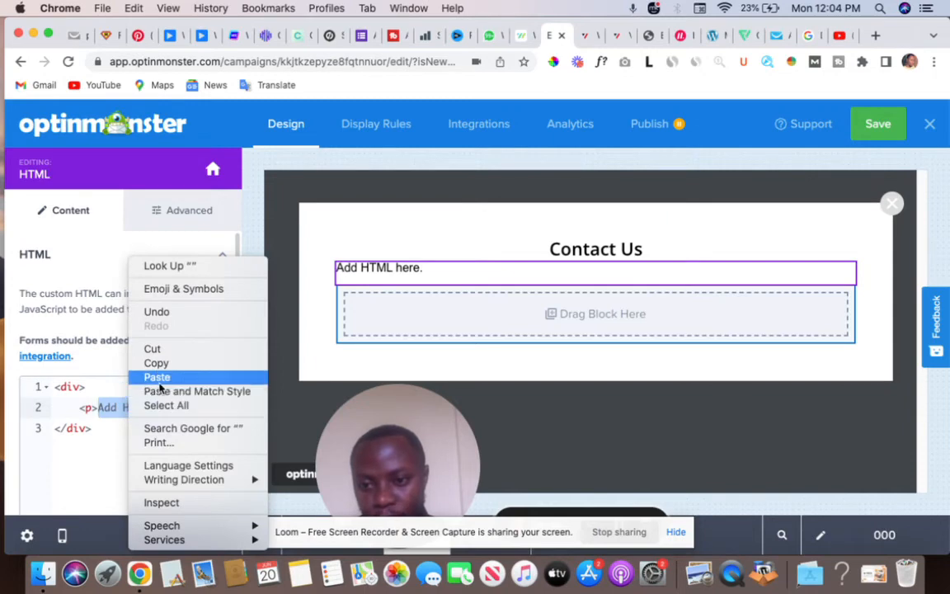
click(157, 378)
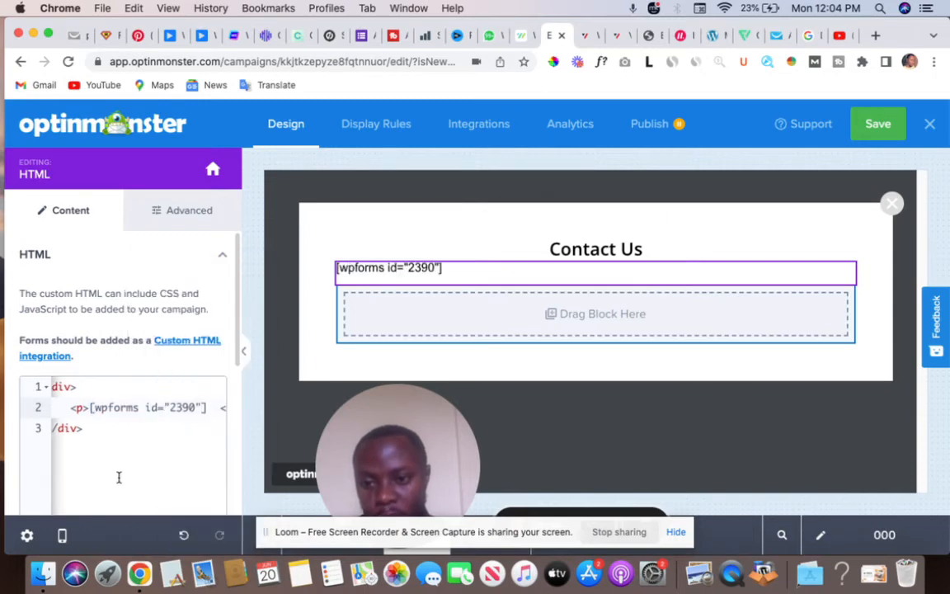
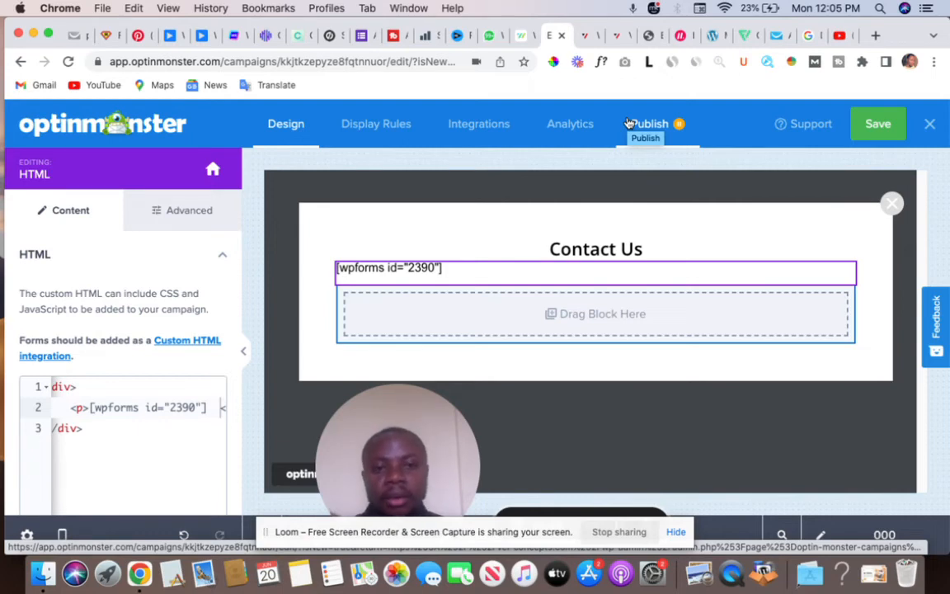
Switch to the live websites page and look at the Build My Website button.
click(586, 36)
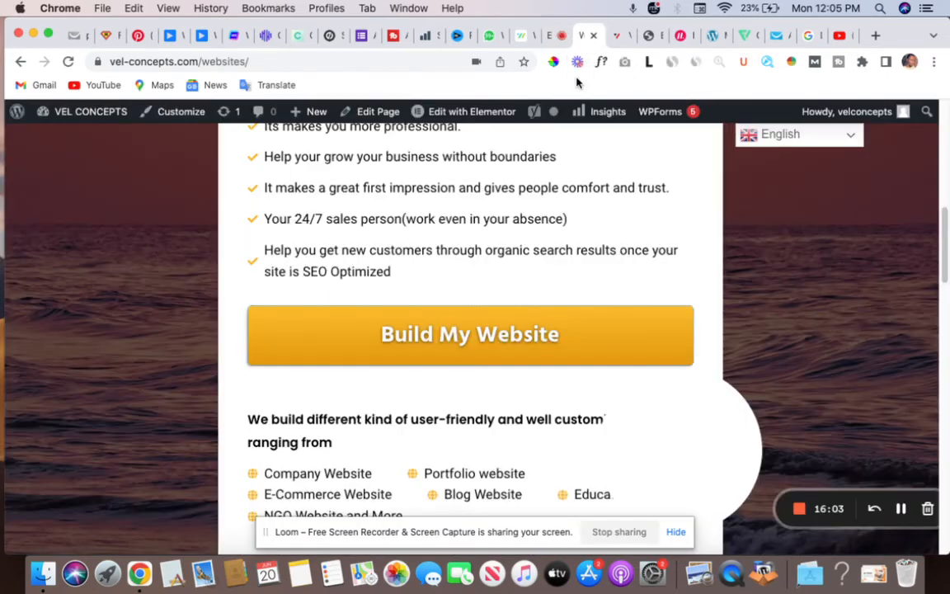
scroll(444, 321, down, 1)
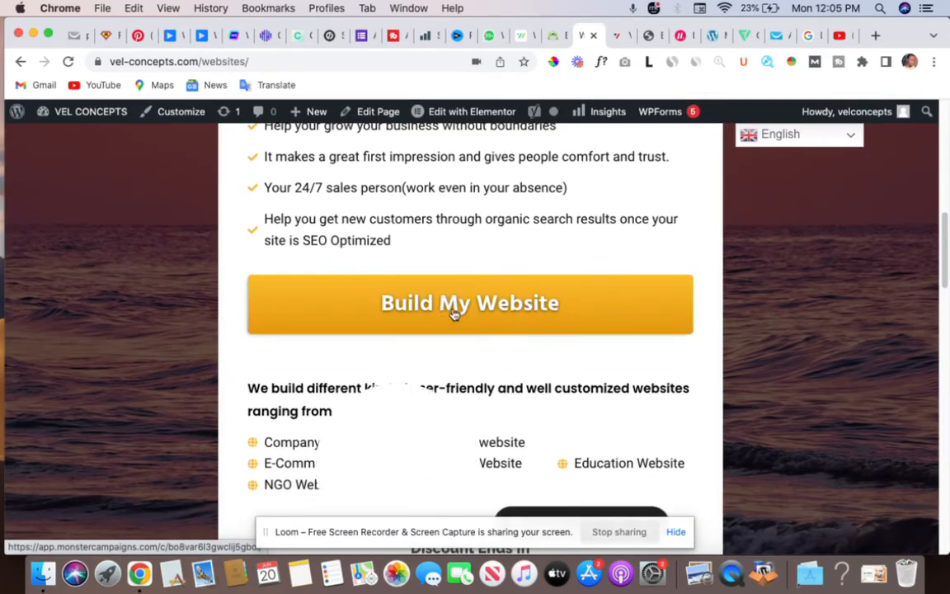
drag(409, 447, 94, 447)
scroll(418, 329, down, 3)
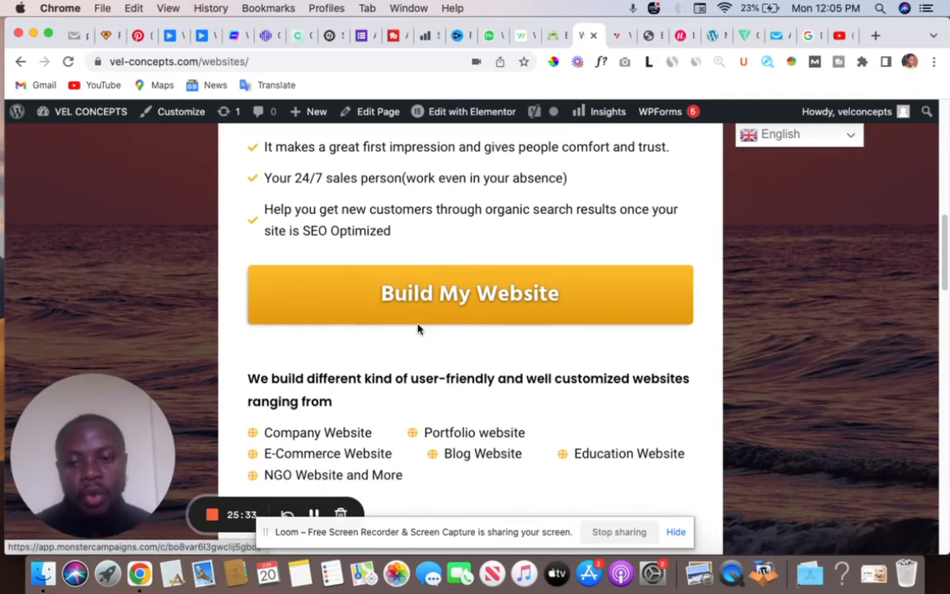
scroll(433, 311, up, 4)
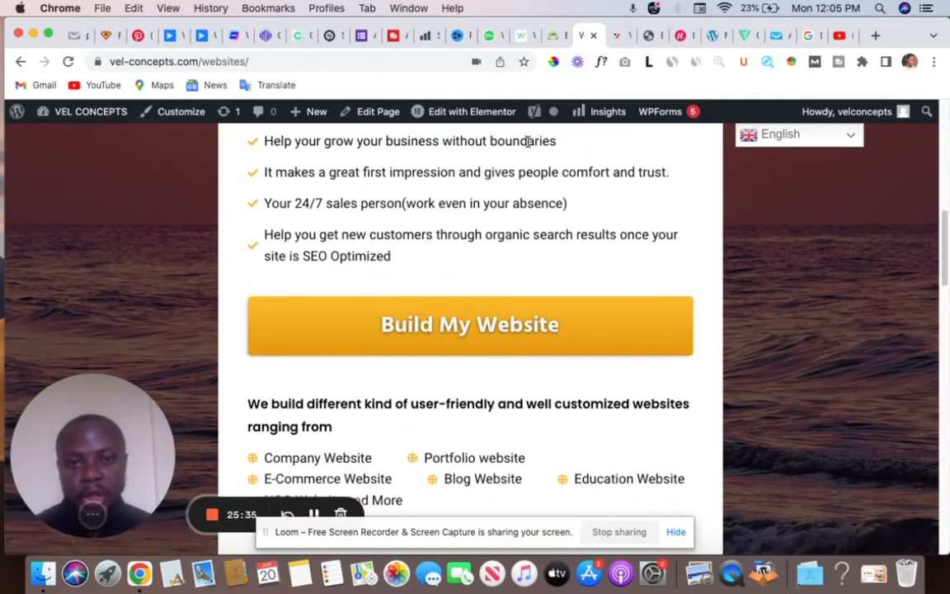
click(286, 62)
click(297, 61)
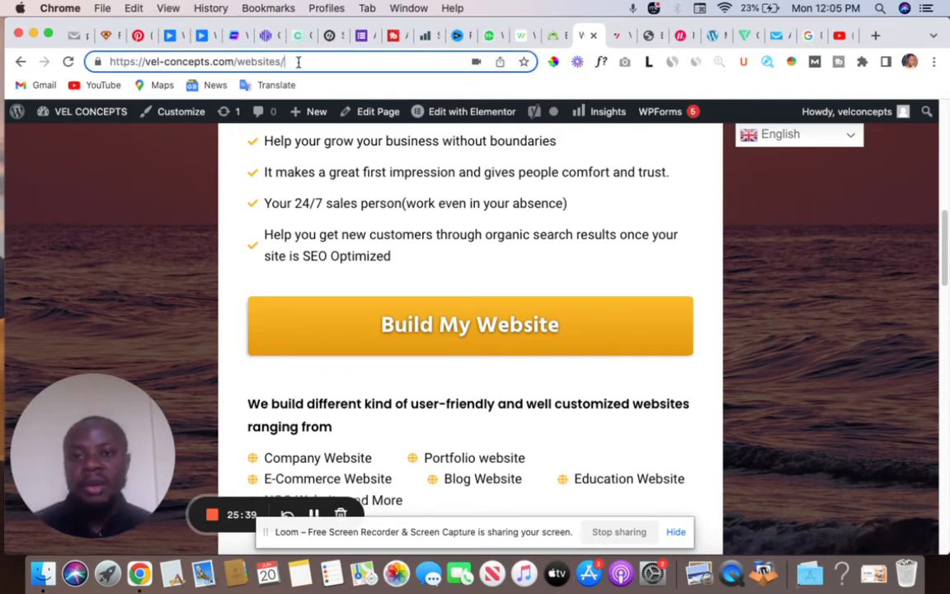
text(wp)
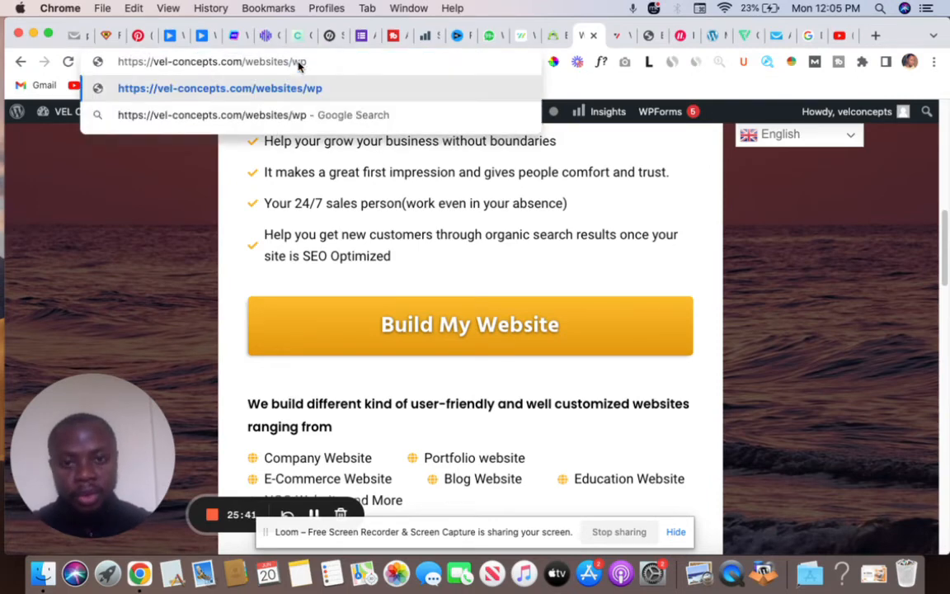
key(Return)
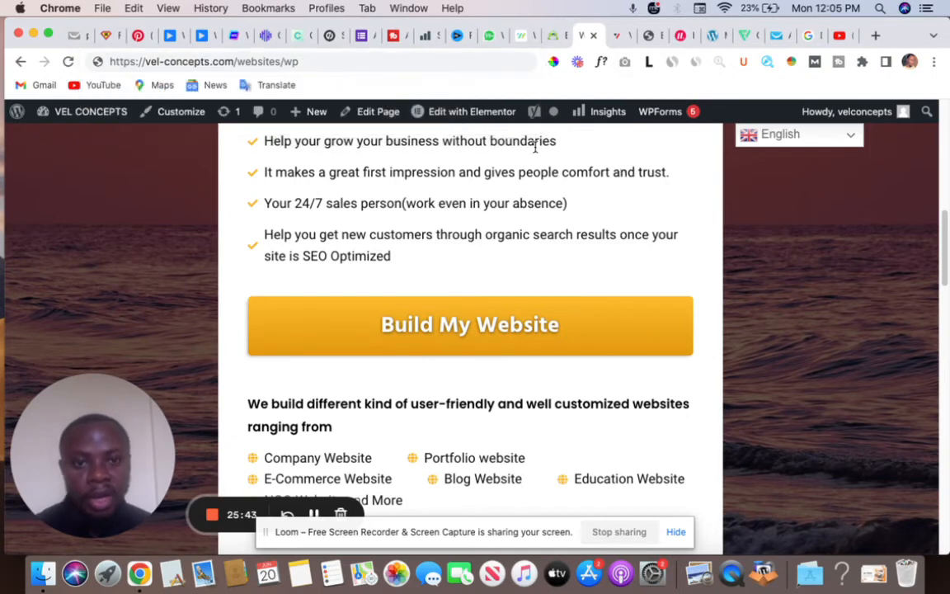
Open the websites page for editing in Elementor.
click(489, 116)
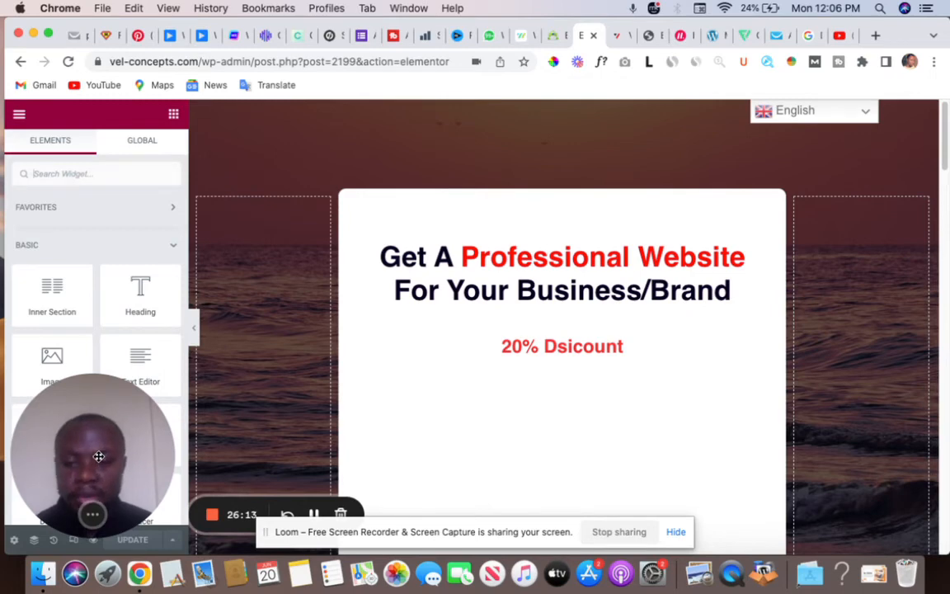
drag(97, 457, 150, 452)
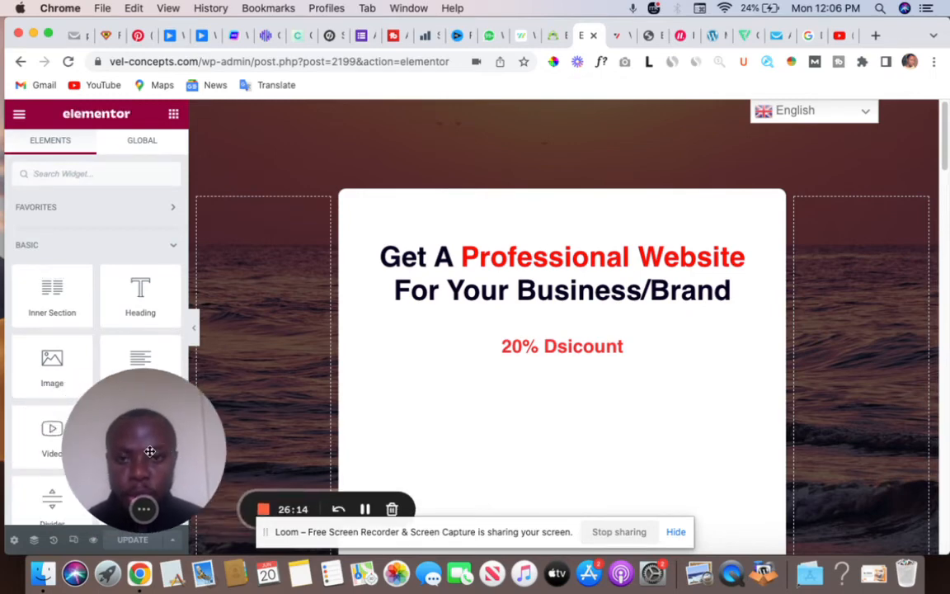
Switch to the OptinMonster campaign and examine its display rules, including the time on page condition and the MonsterLink (On Click) rule.
click(554, 36)
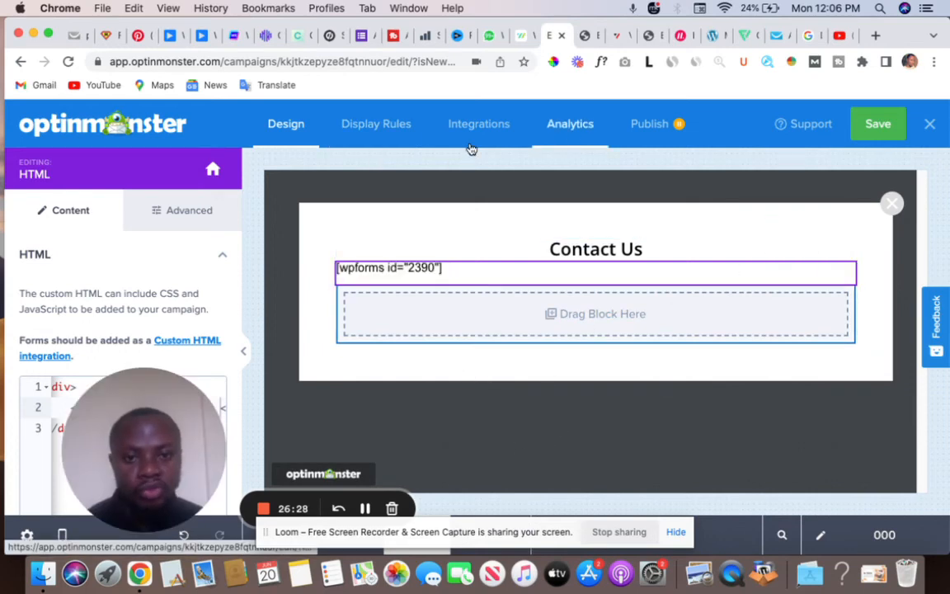
click(392, 130)
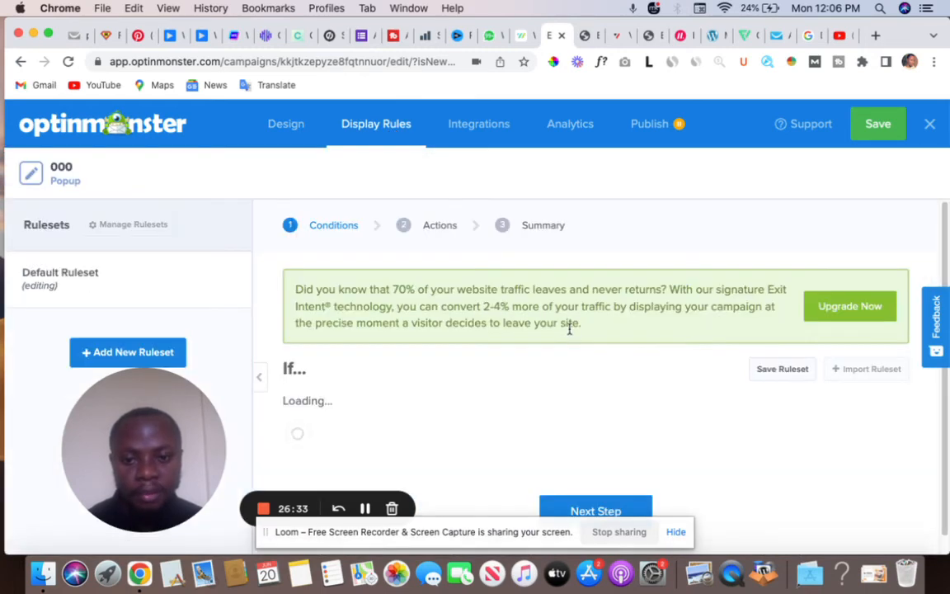
scroll(570, 338, down, 1)
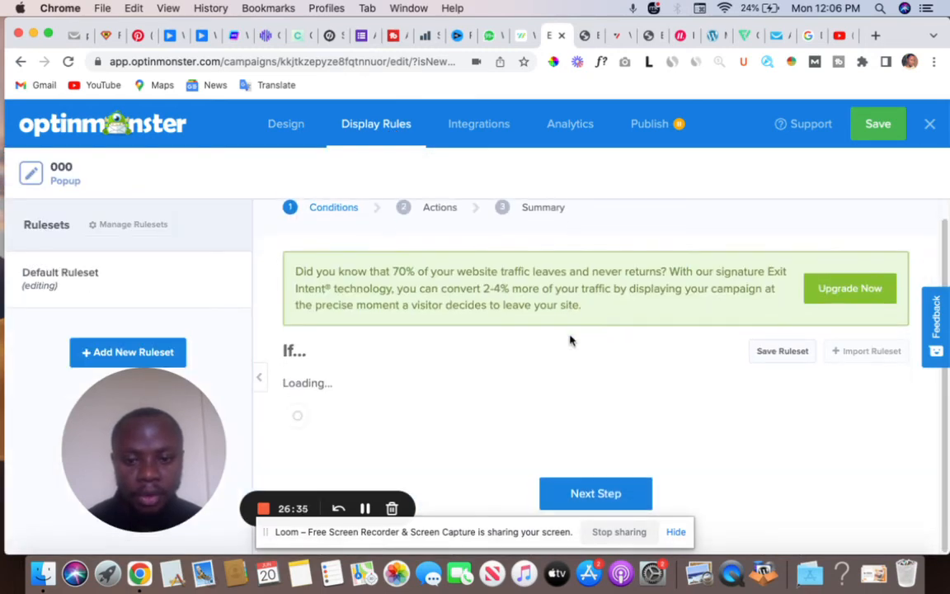
scroll(571, 339, down, 2)
scroll(569, 337, down, 2)
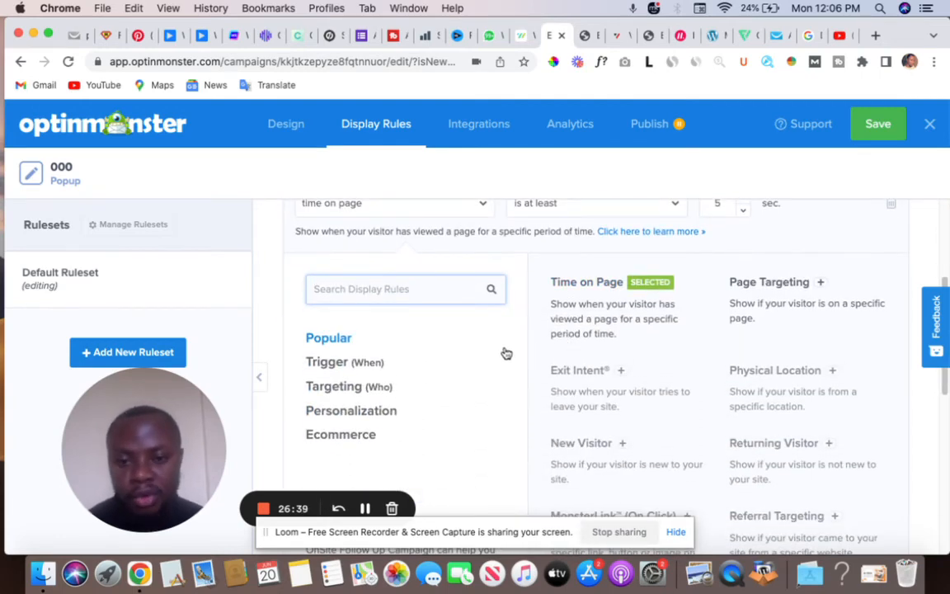
scroll(411, 285, up, 1)
scroll(412, 289, down, 2)
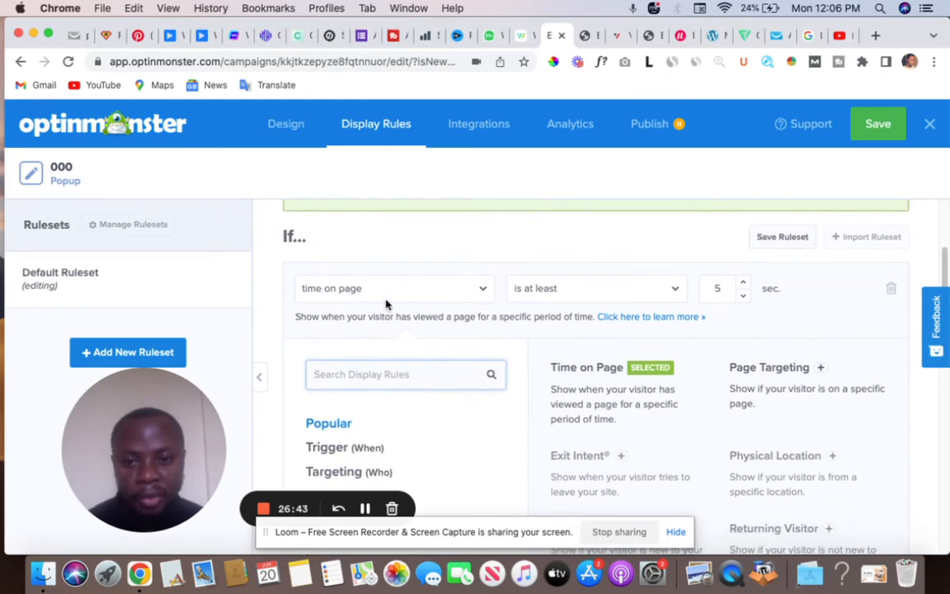
scroll(676, 320, down, 1)
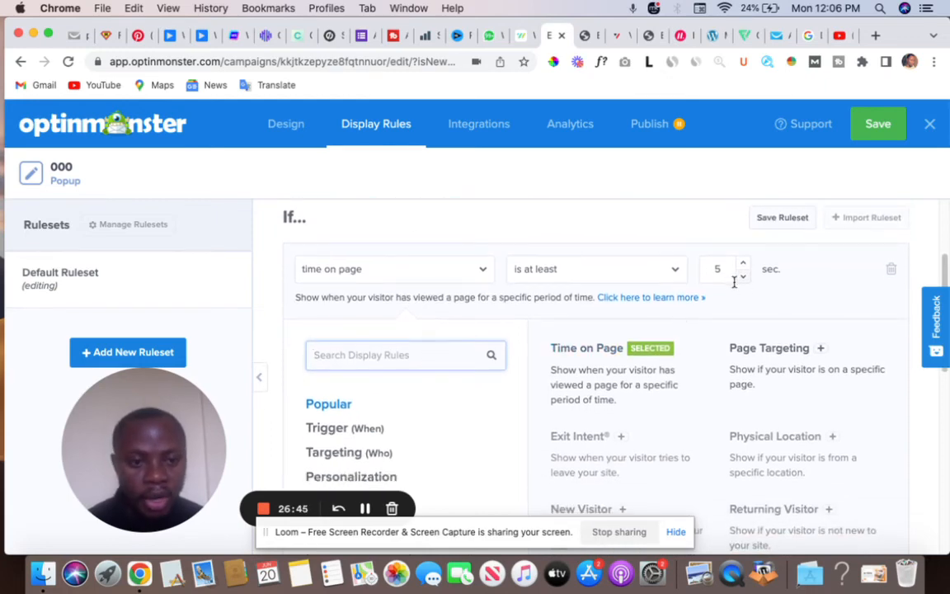
drag(724, 268, 703, 269)
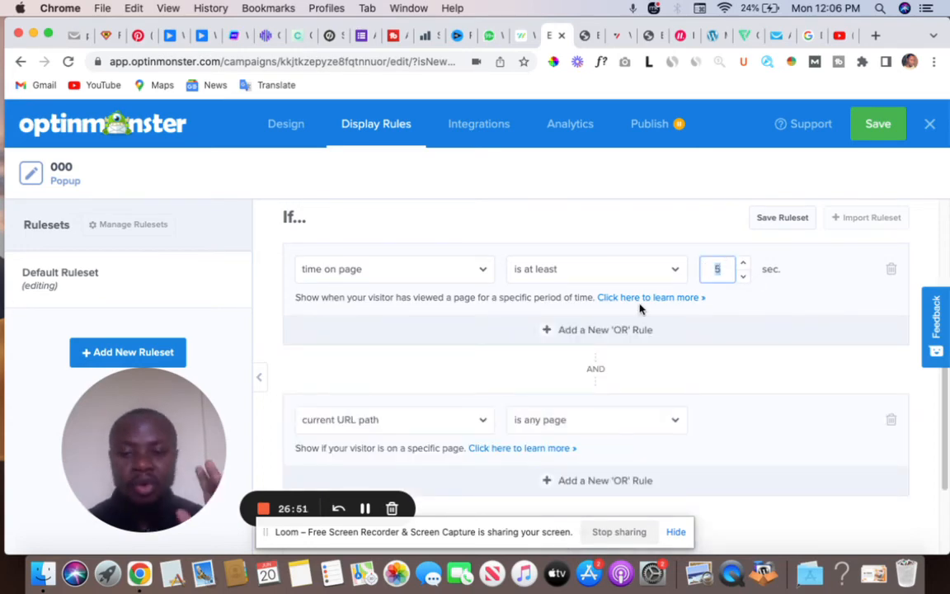
click(479, 275)
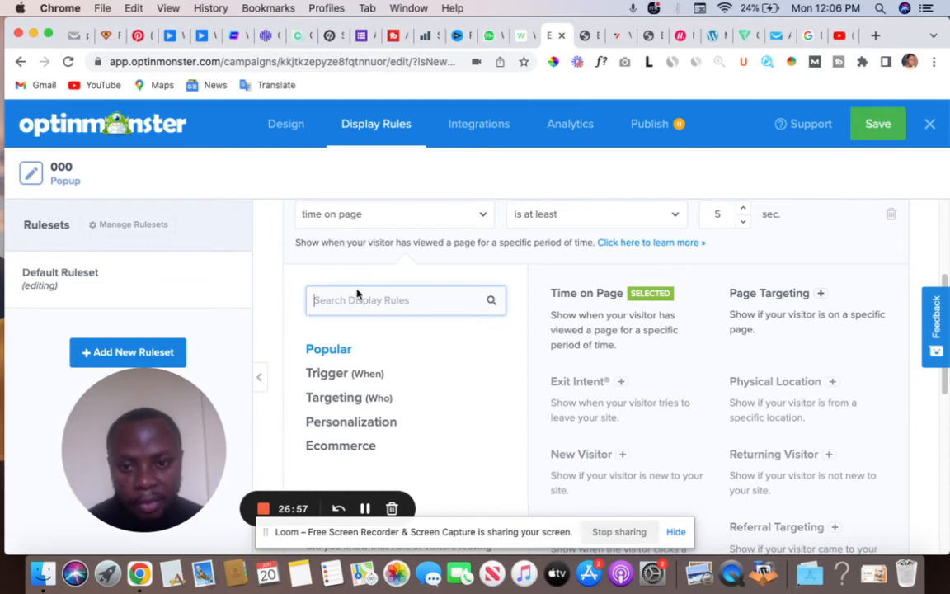
scroll(592, 418, down, 3)
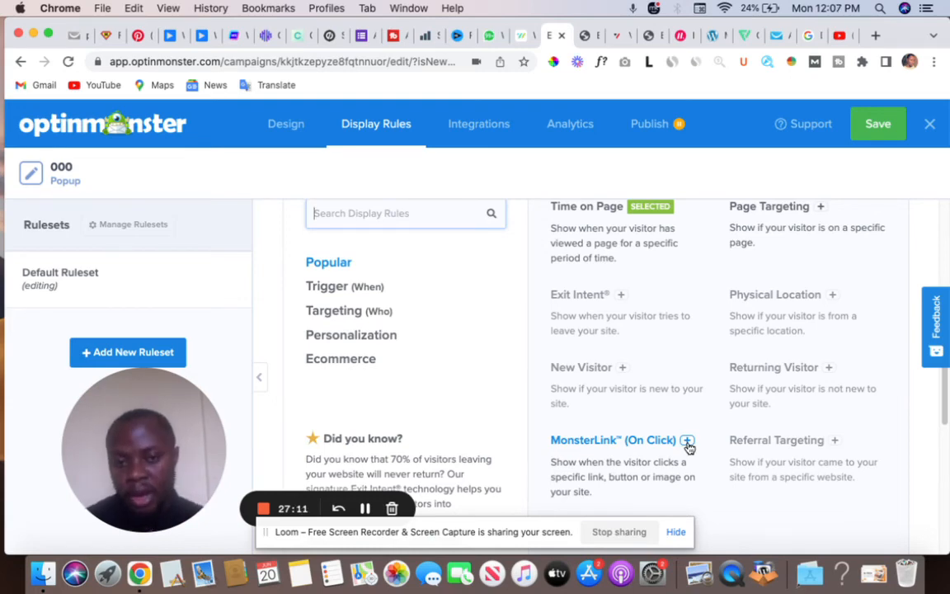
Look over the campaign's publish settings, including its publish status, connected websites and platforms.
click(652, 125)
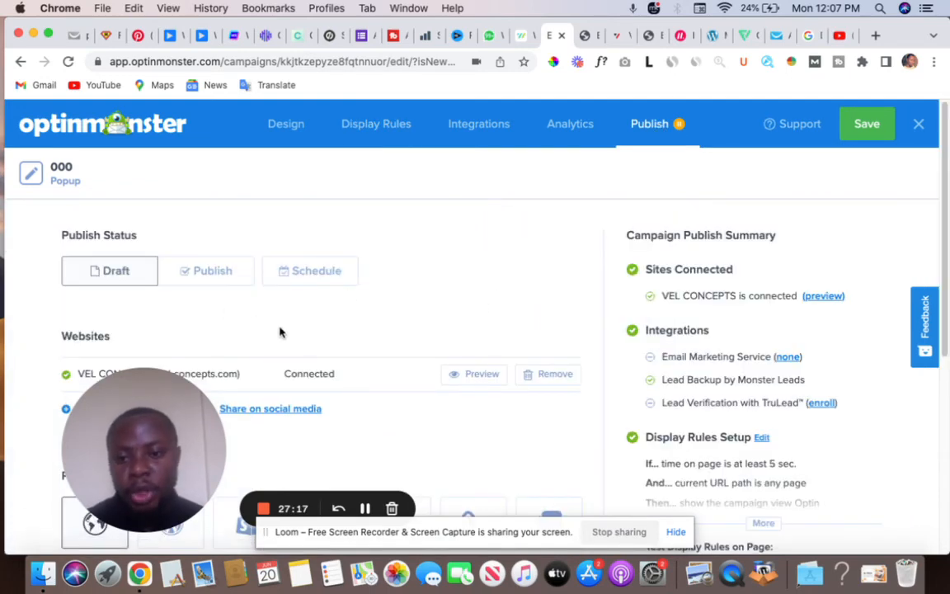
scroll(280, 330, down, 3)
scroll(282, 331, up, 1)
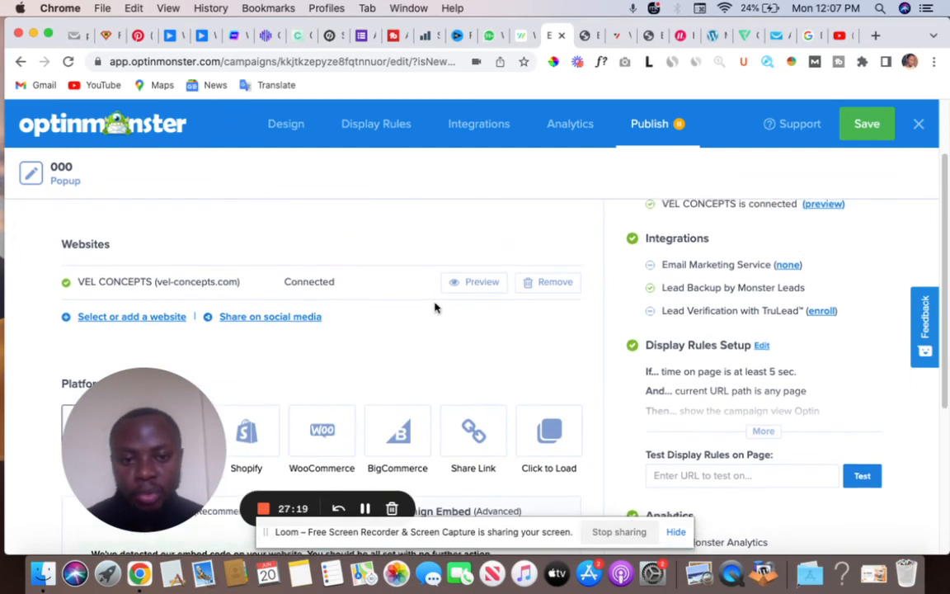
Return to the campaign's display rules and look through the rule types available for the time on page condition.
click(364, 126)
scroll(523, 327, down, 6)
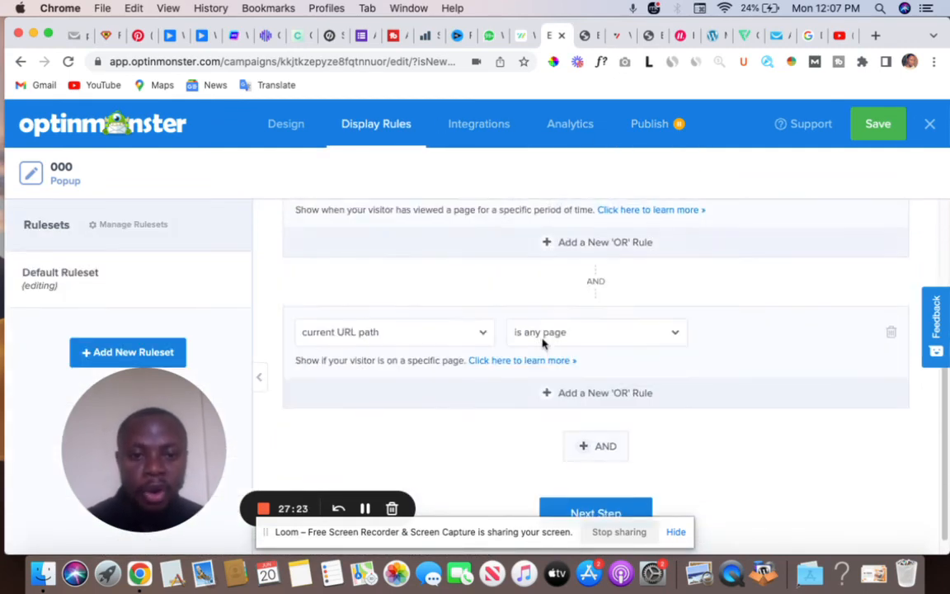
scroll(394, 307, up, 4)
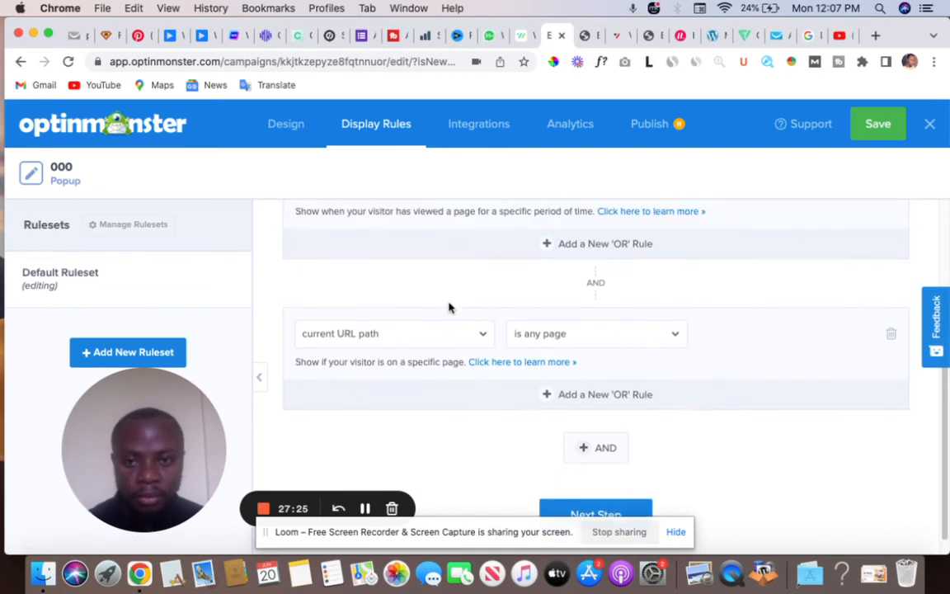
click(400, 312)
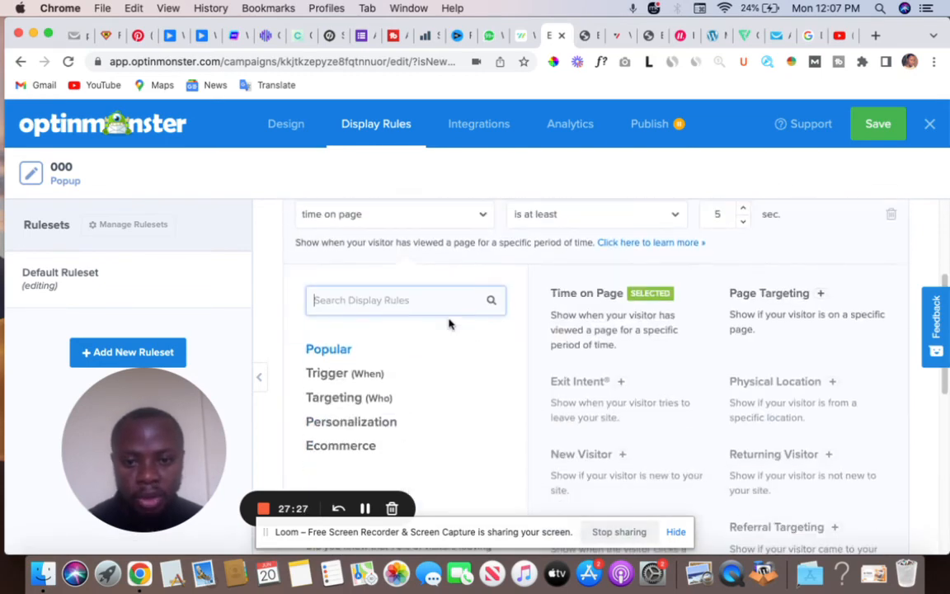
scroll(544, 363, down, 2)
scroll(556, 372, down, 2)
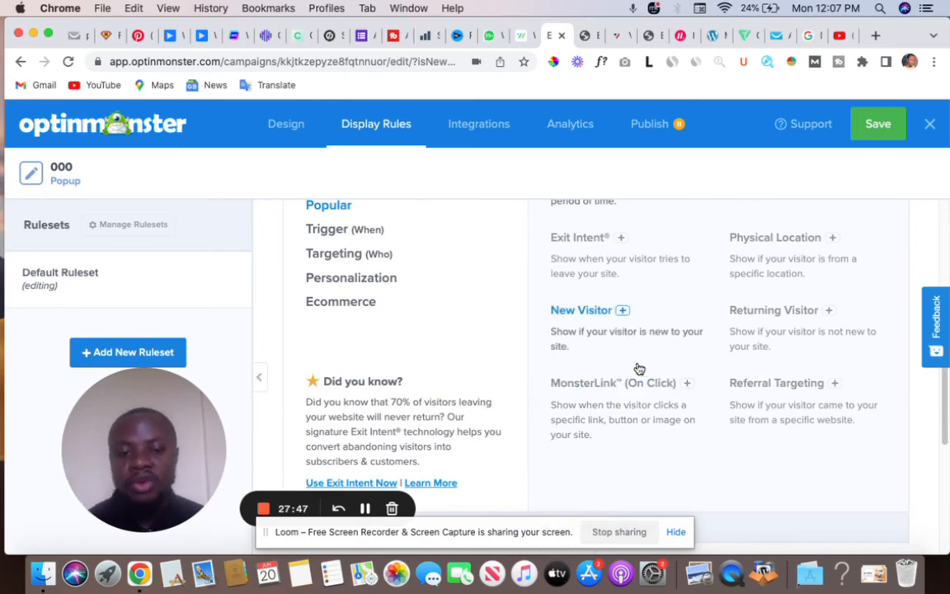
Switch to the Elementor page editor, open the Build My Website button's settings and check its Click to Load Popup campaign.
click(584, 36)
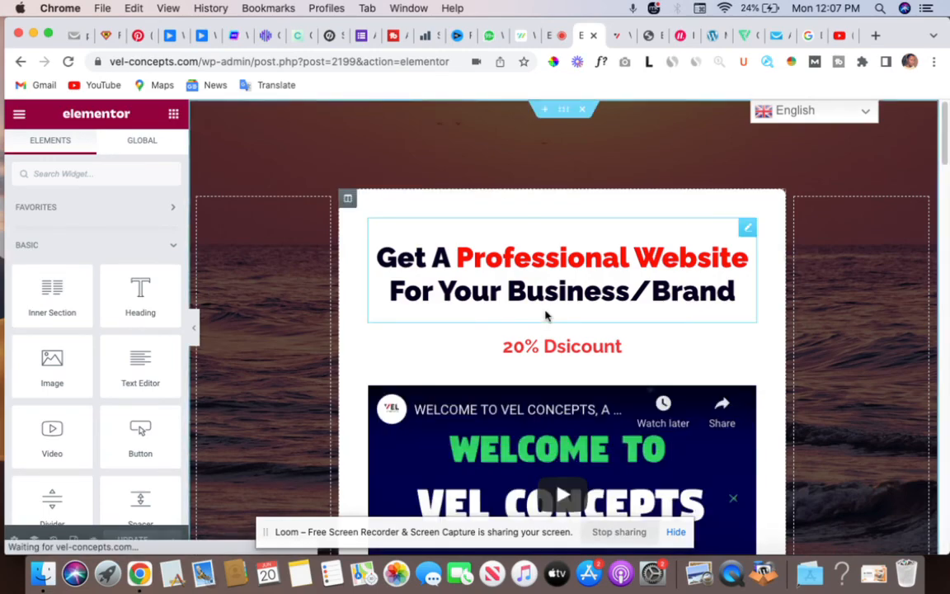
scroll(544, 317, down, 1)
scroll(544, 317, down, 5)
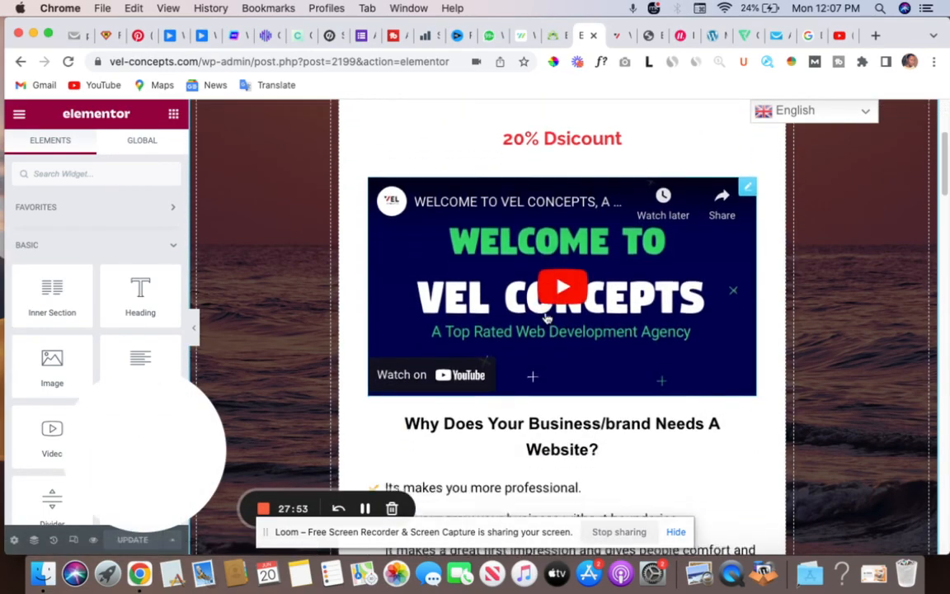
scroll(544, 317, down, 3)
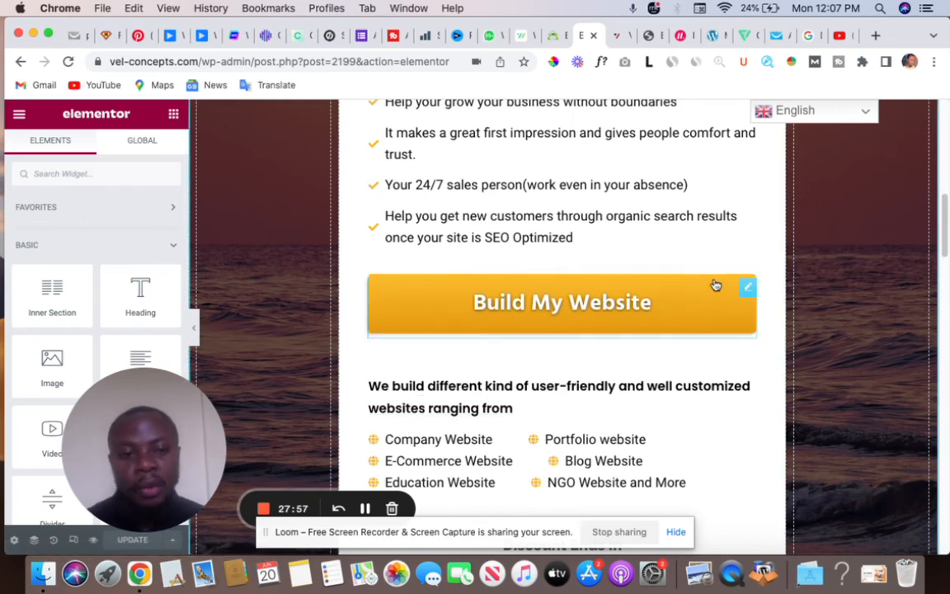
mouse_move(747, 290)
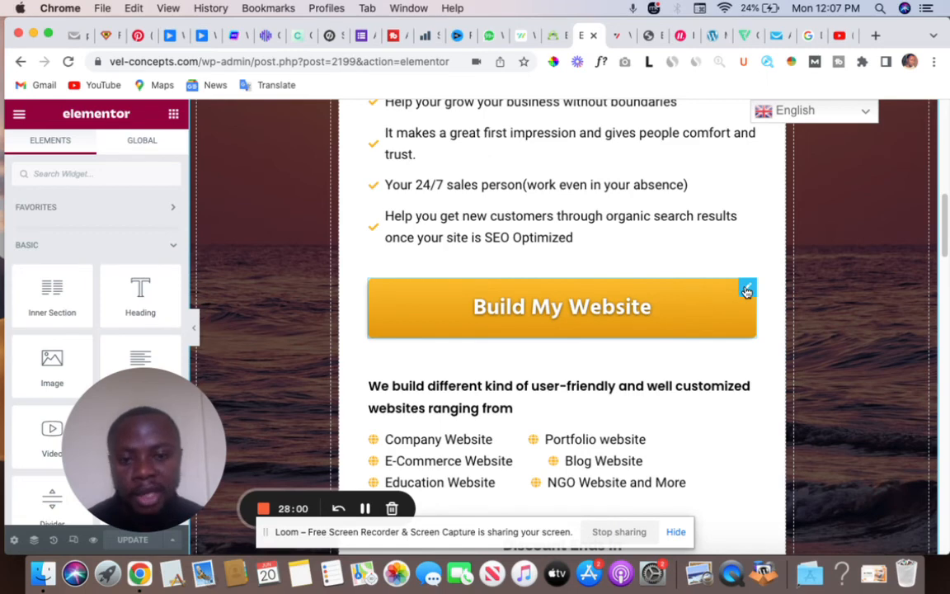
click(746, 289)
drag(191, 421, 308, 425)
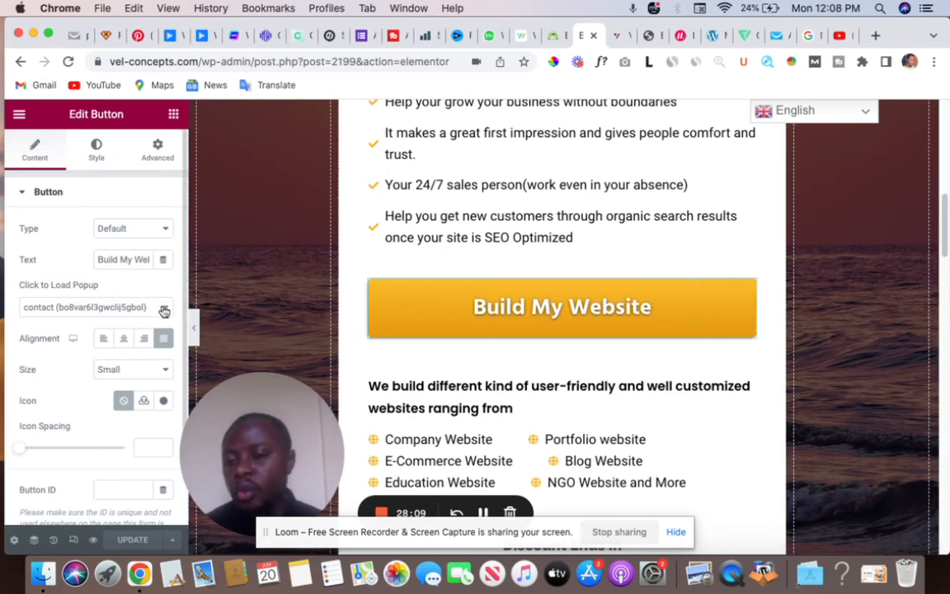
scroll(318, 287, down, 1)
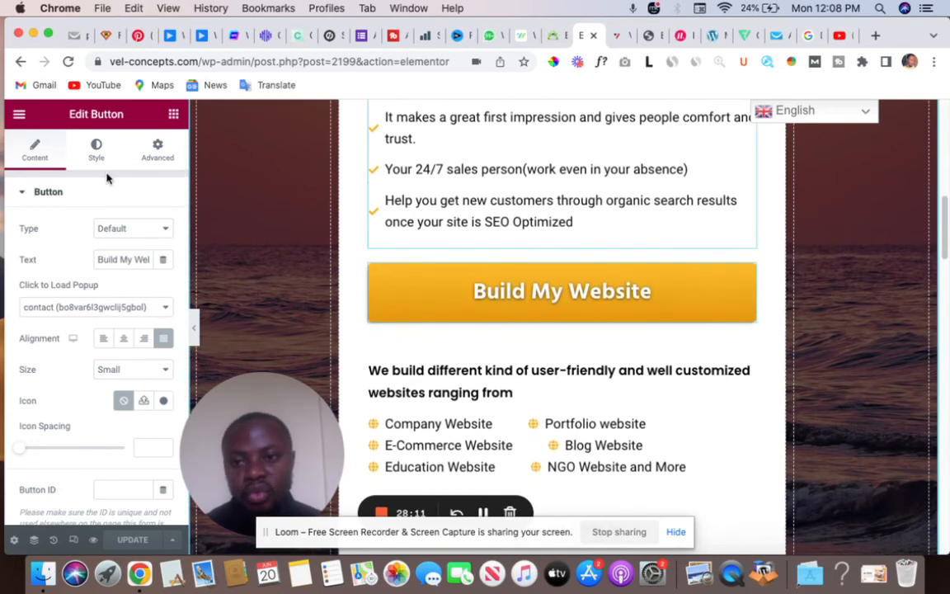
Add a Button widget directly above the Build My Website button and clear its link.
click(173, 116)
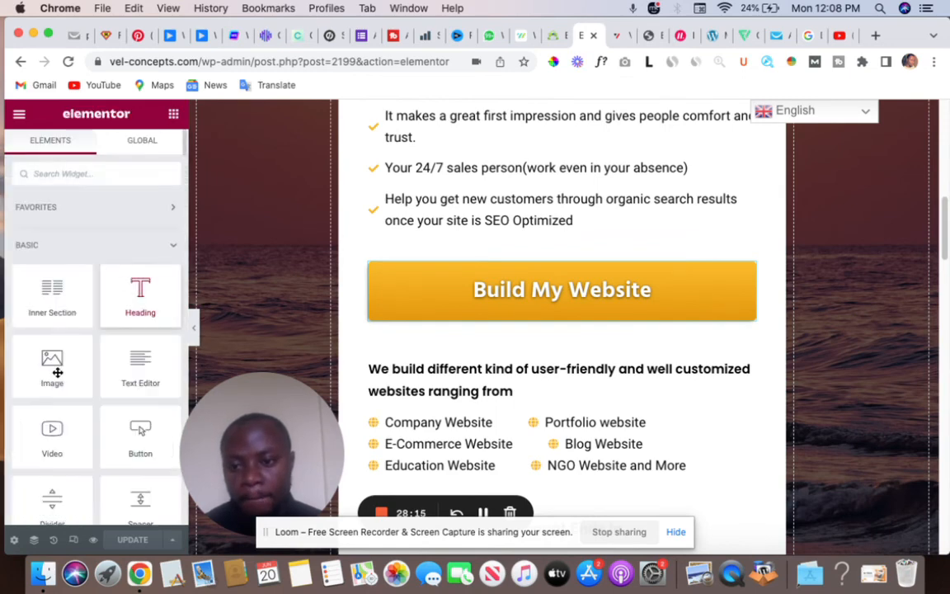
drag(143, 451, 516, 275)
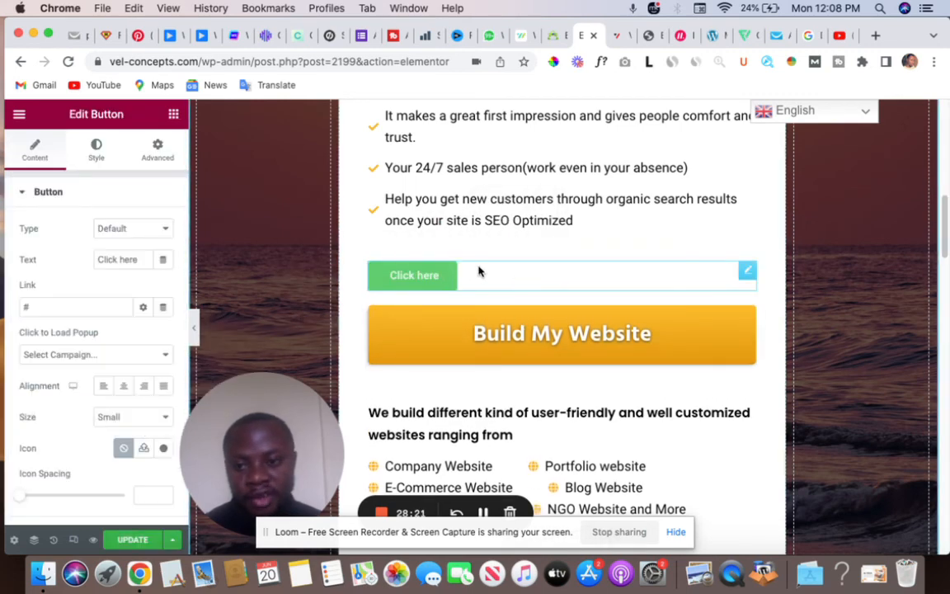
click(45, 308)
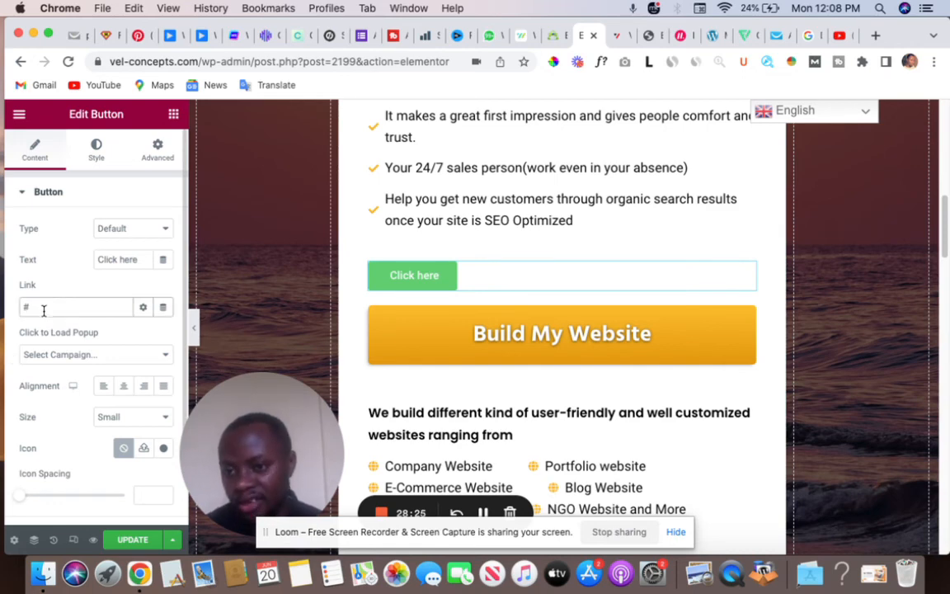
drag(38, 307, 2, 304)
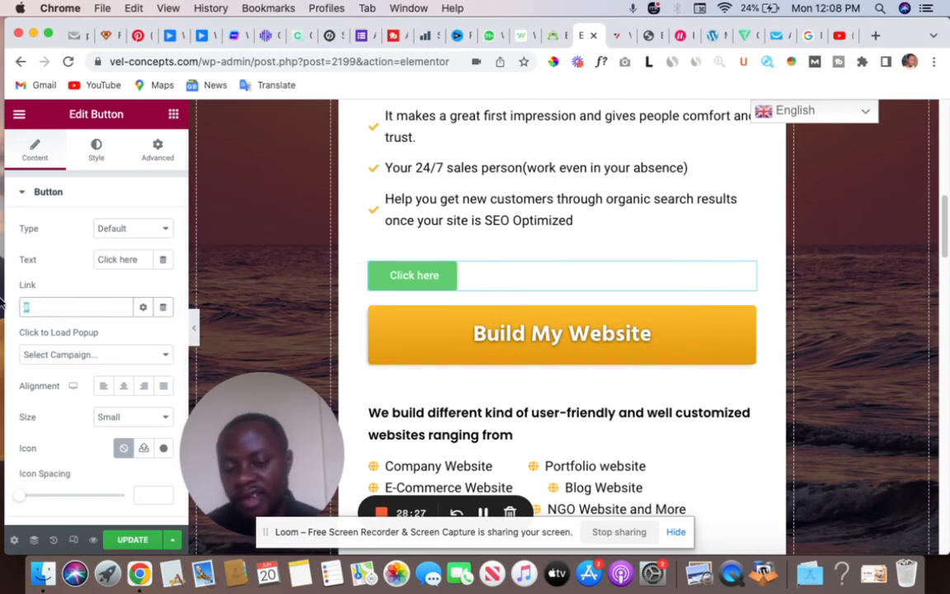
key(BackSpace)
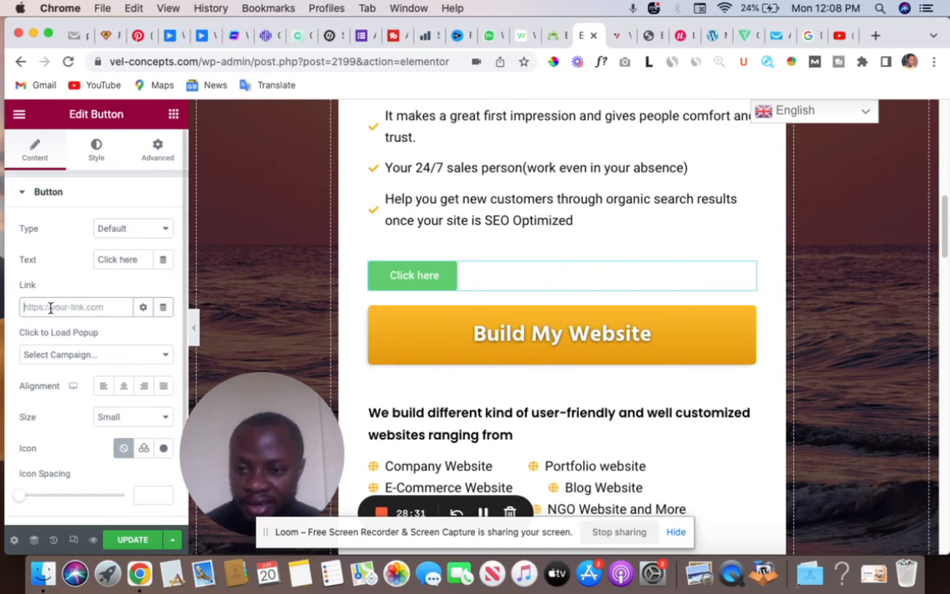
Look at the campaigns available for the new button's Click to Load Popup, and return to the OptinMonster display rules.
scroll(129, 299, down, 2)
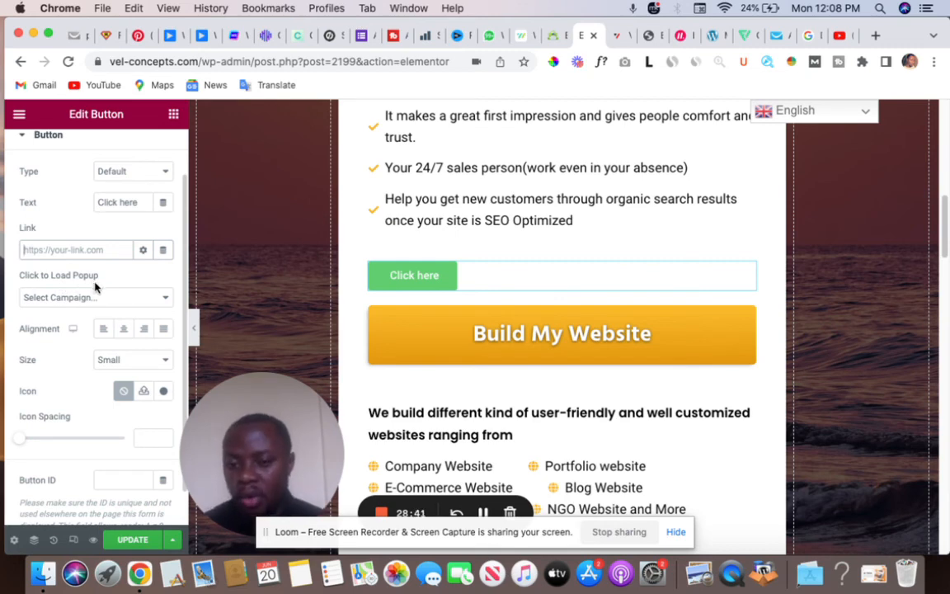
click(156, 297)
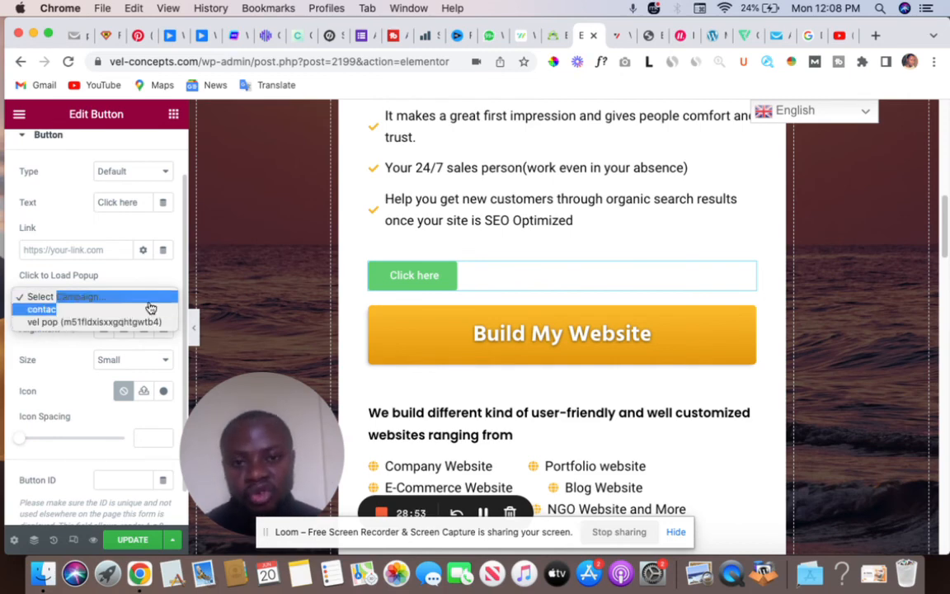
click(559, 39)
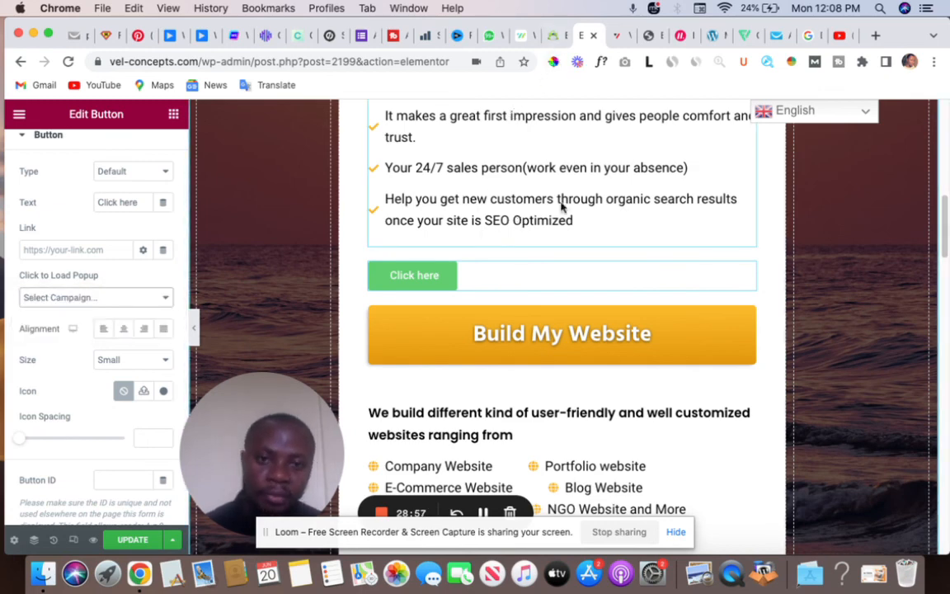
click(553, 38)
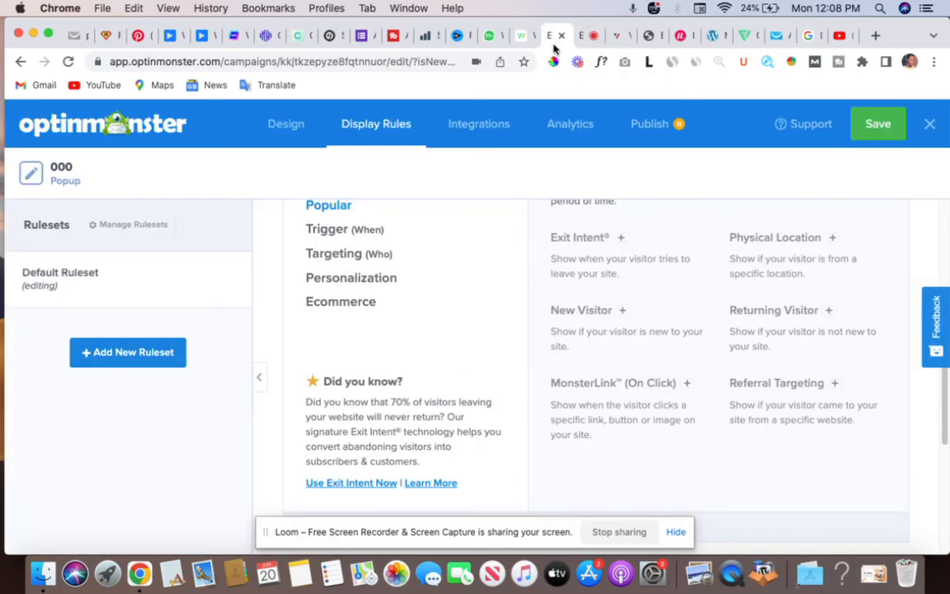
Switch back to the Elementor page editor and check the campaigns offered for the Click here button's Click to Load Popup.
scroll(497, 307, up, 5)
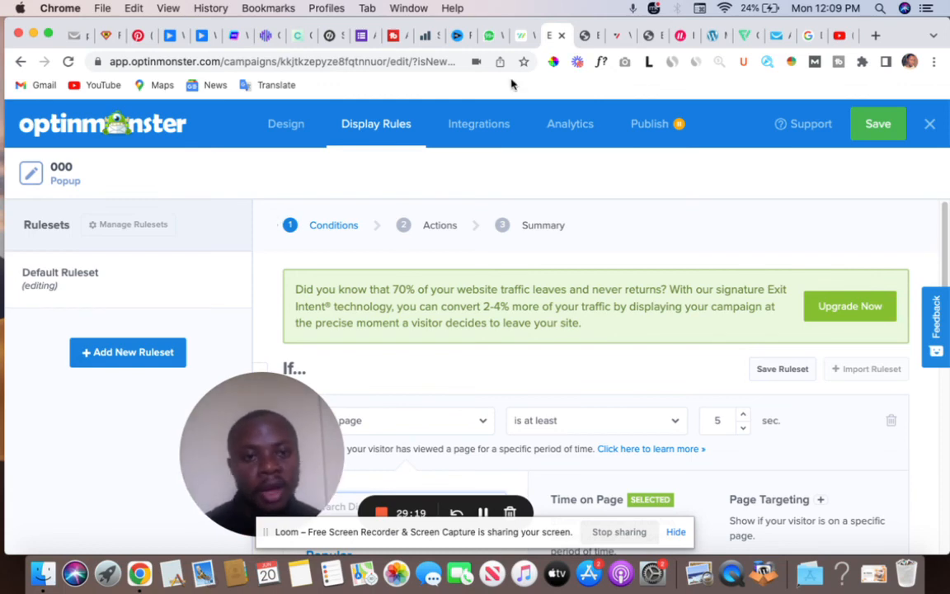
click(584, 43)
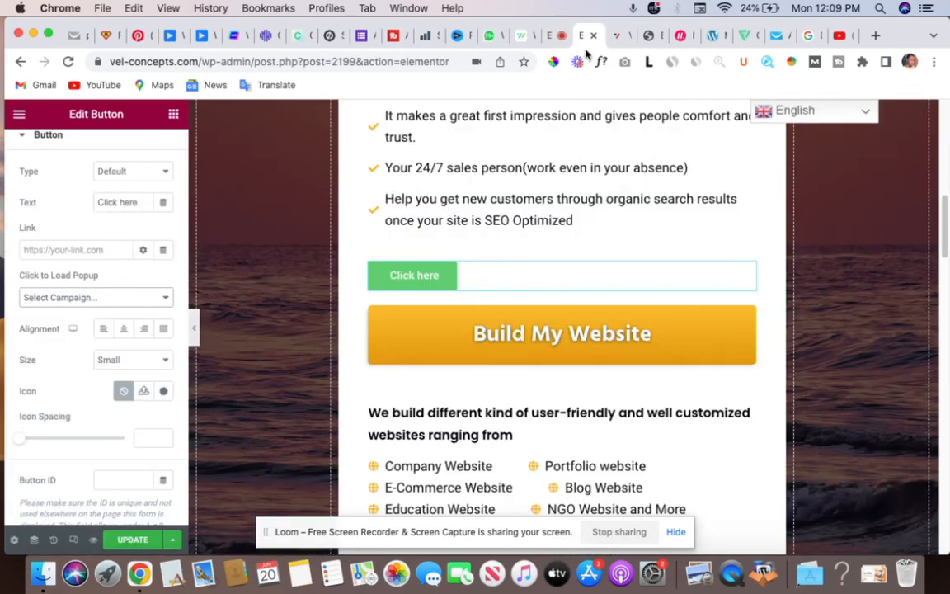
click(155, 301)
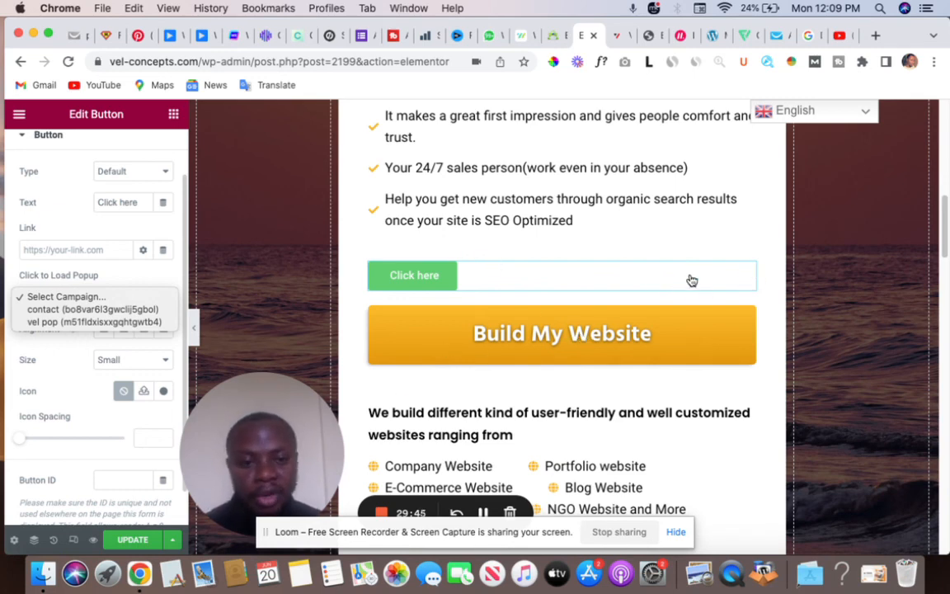
click(717, 269)
Delete the Click here button above the Build My Website button and update the page.
right_click(718, 269)
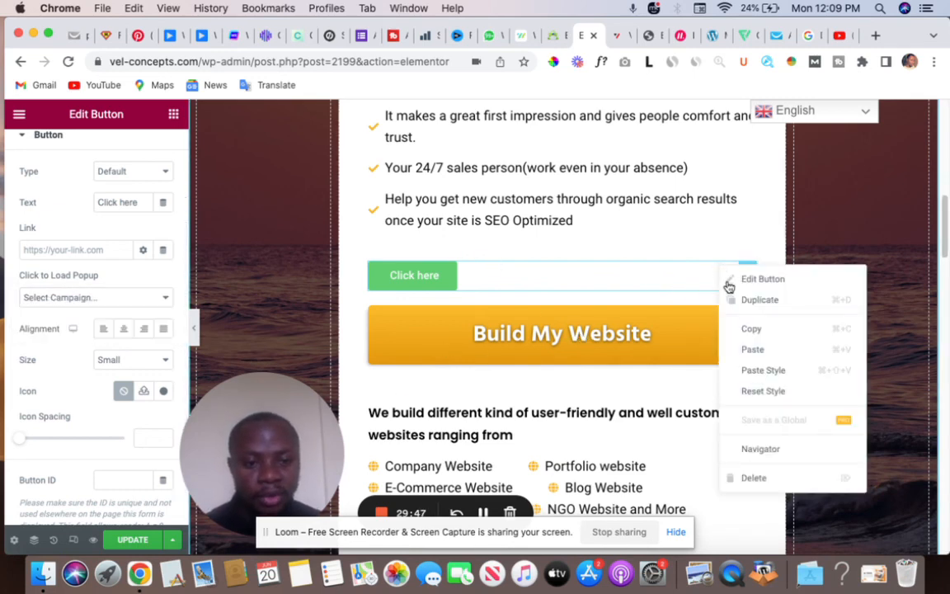
click(755, 479)
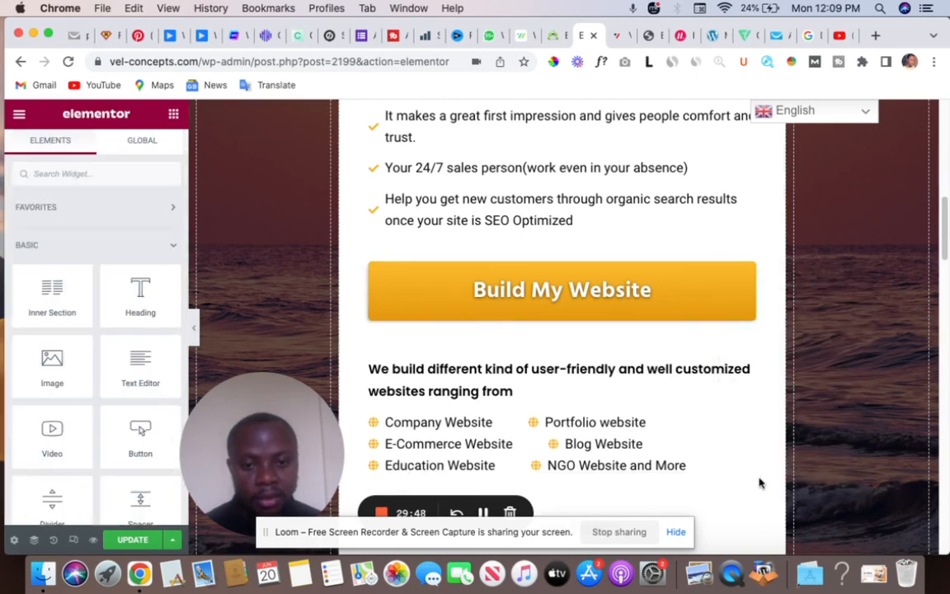
click(132, 541)
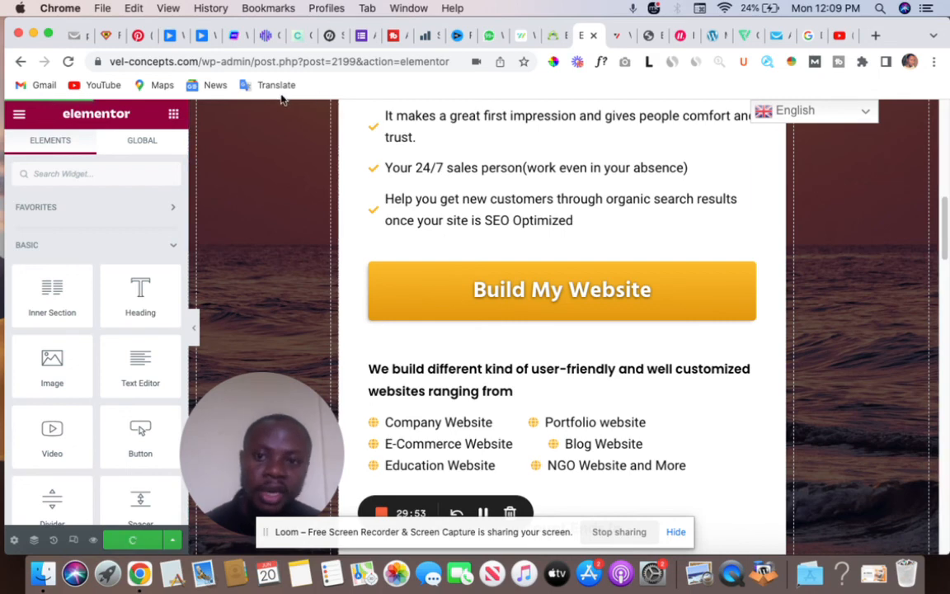